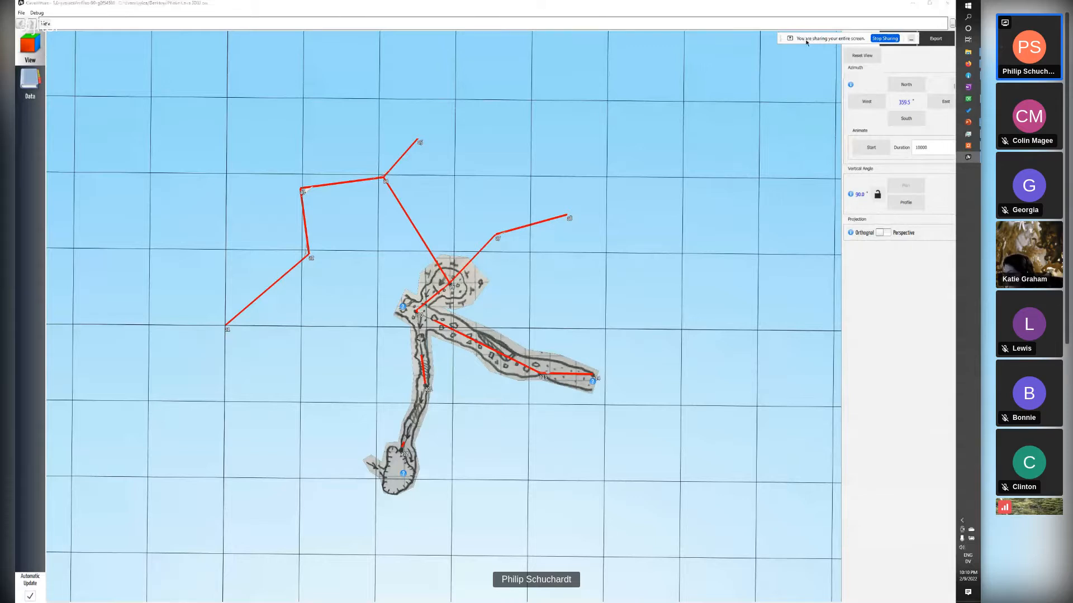
- Orbit the 3D cave model out of plan view, run and stop the azimuth rotation animation, and tilt the model to inspect it
drag(805, 39, 730, 12)
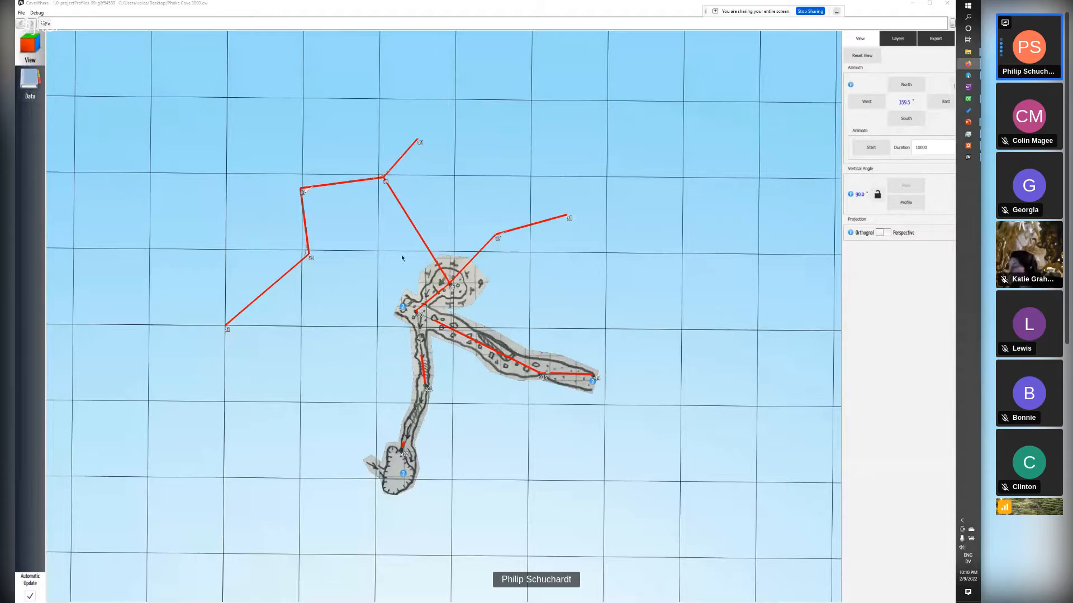
drag(431, 337, 511, 296)
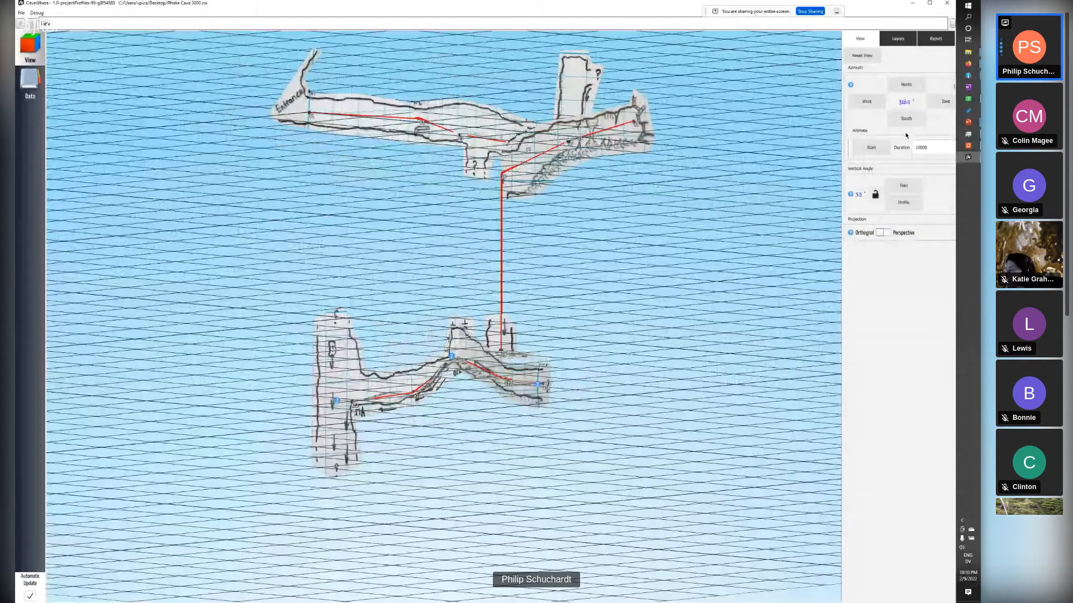
click(871, 147)
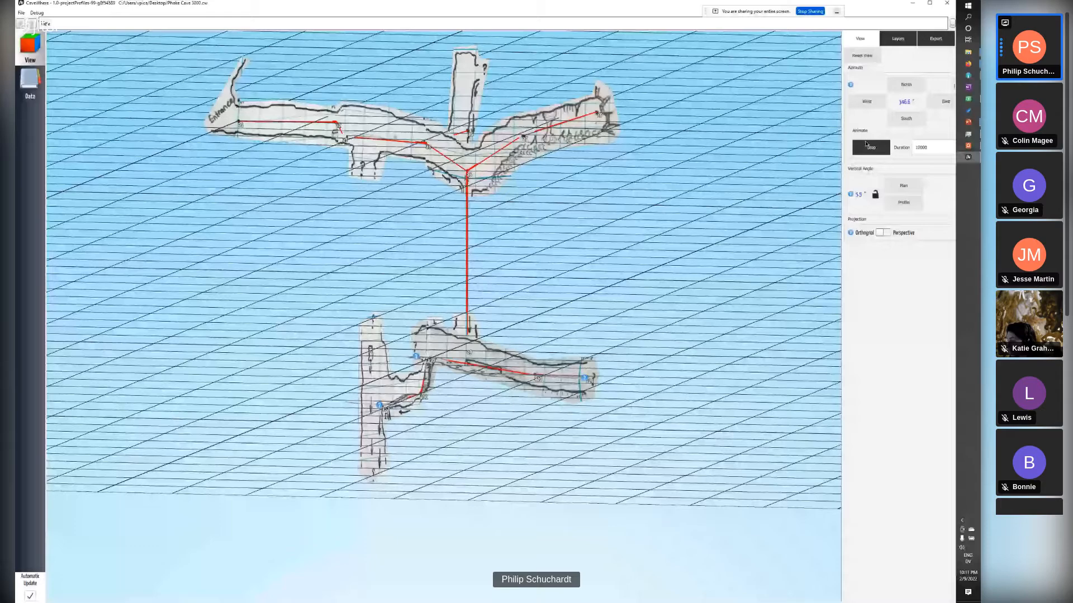
click(869, 147)
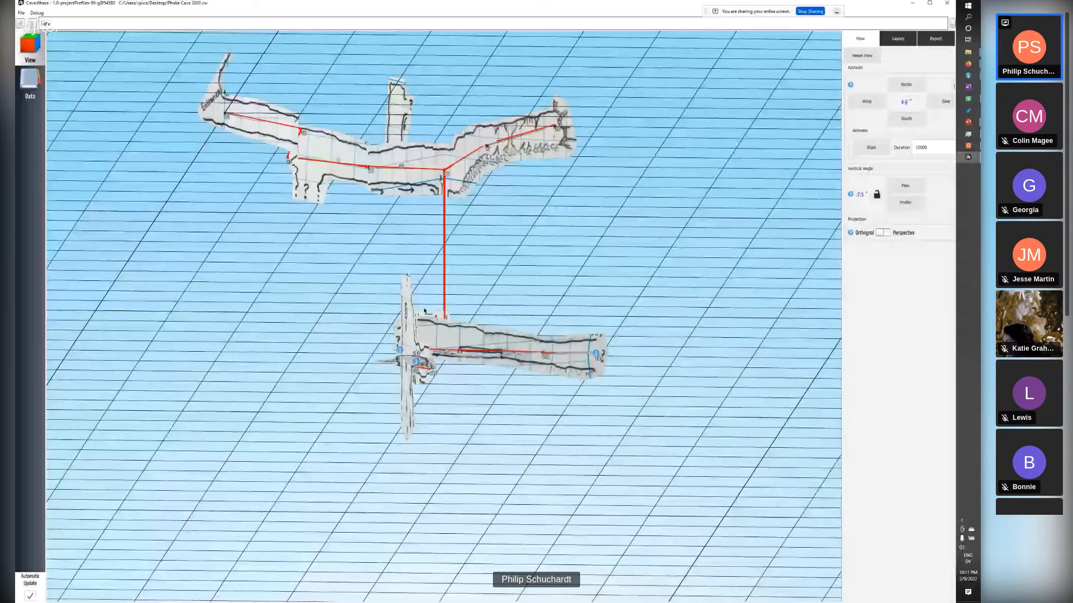
right_drag(424, 311, 302, 160)
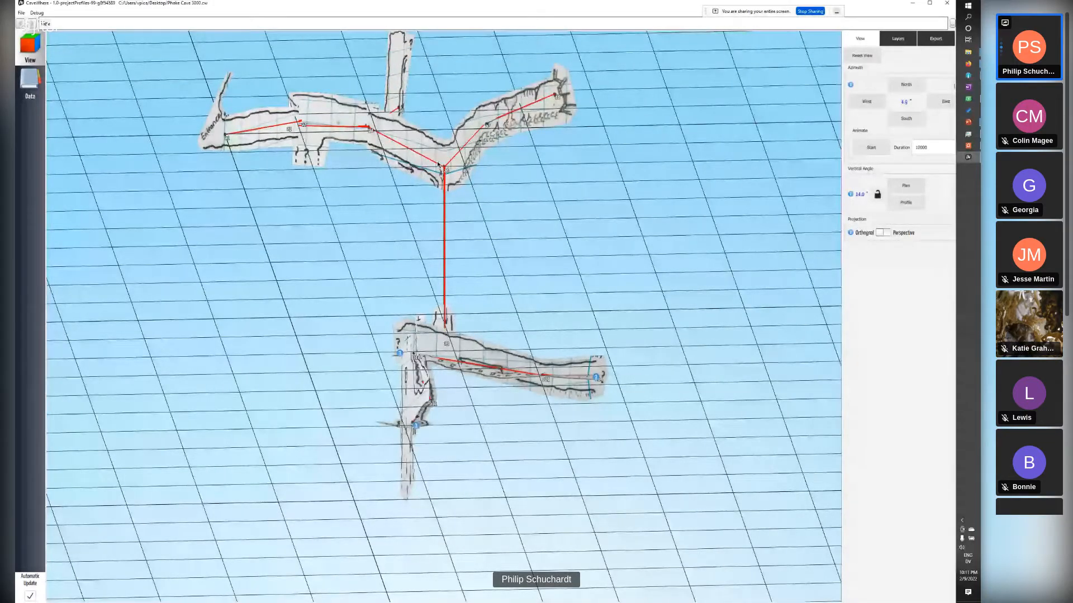
- Open the Release 0.08 and 0.09 trip of Phake Cave 3000 and bring up its first notes page in the carpet editor
click(30, 84)
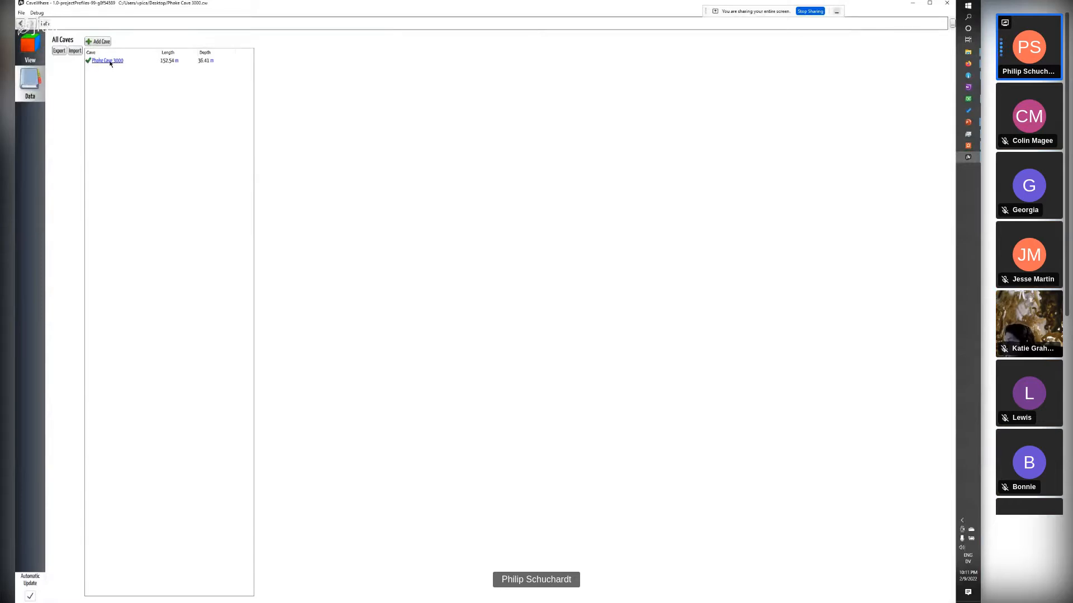
click(110, 63)
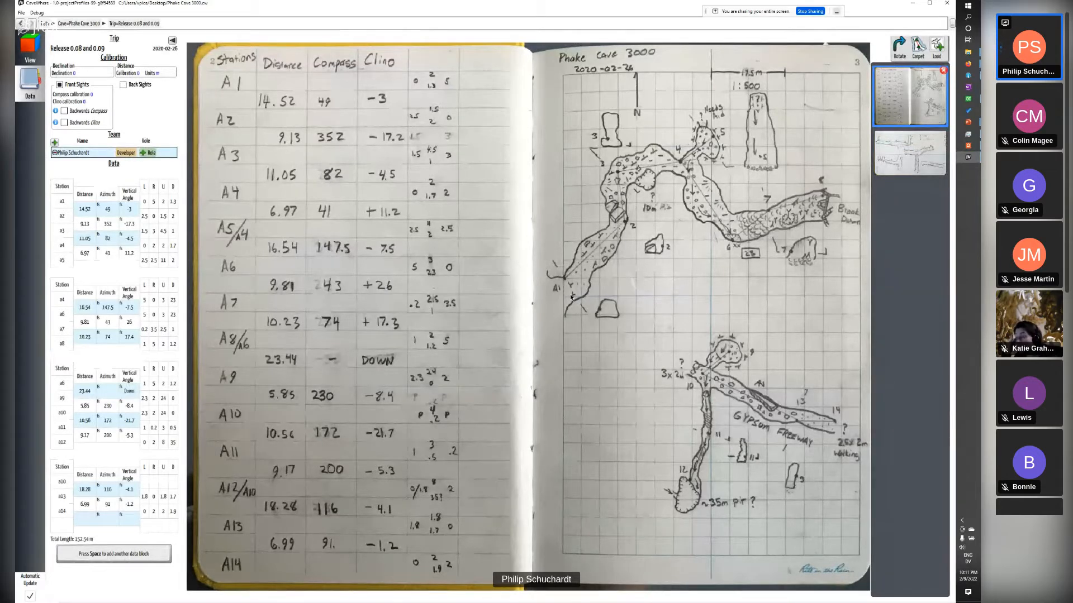
click(36, 45)
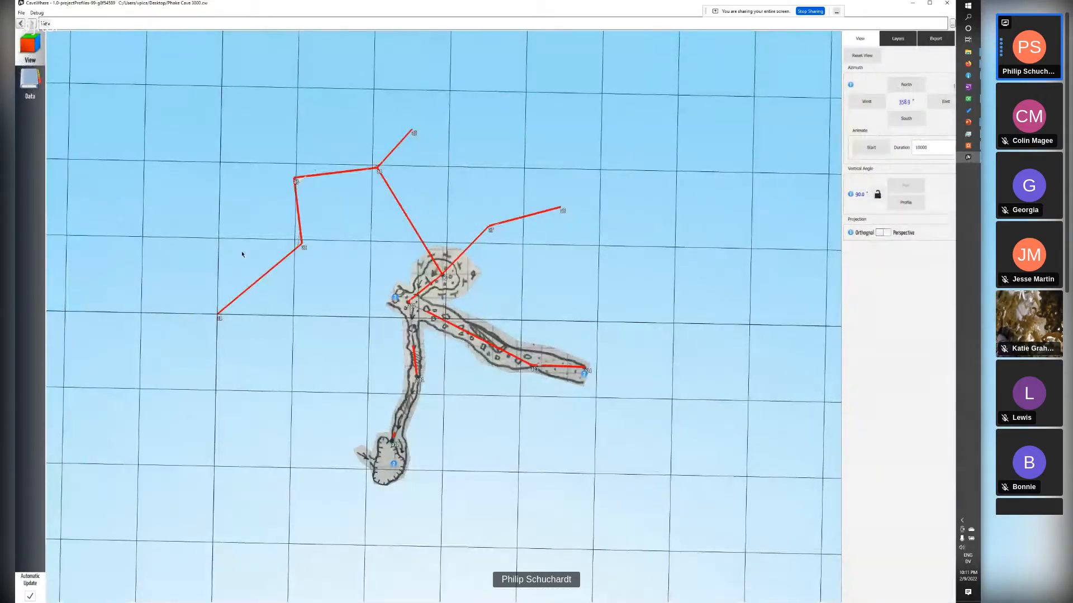
click(23, 84)
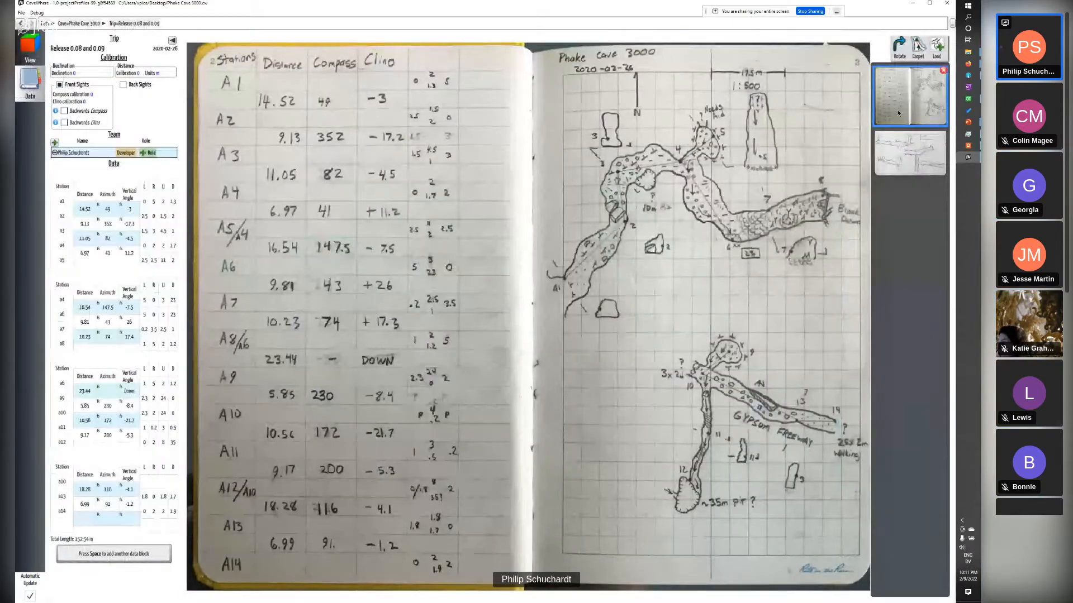
click(911, 56)
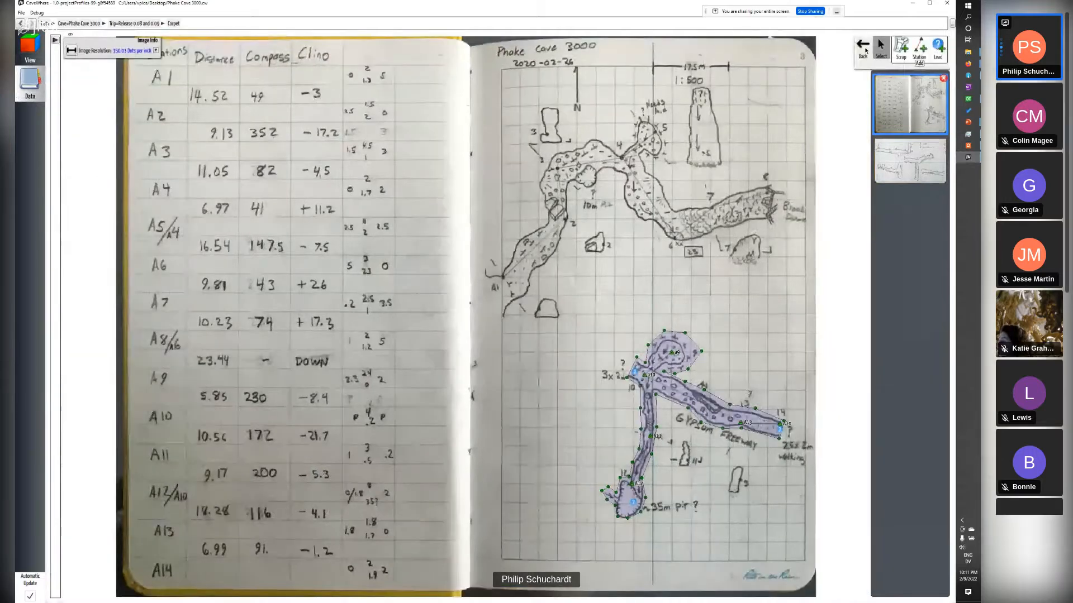
click(863, 47)
click(891, 96)
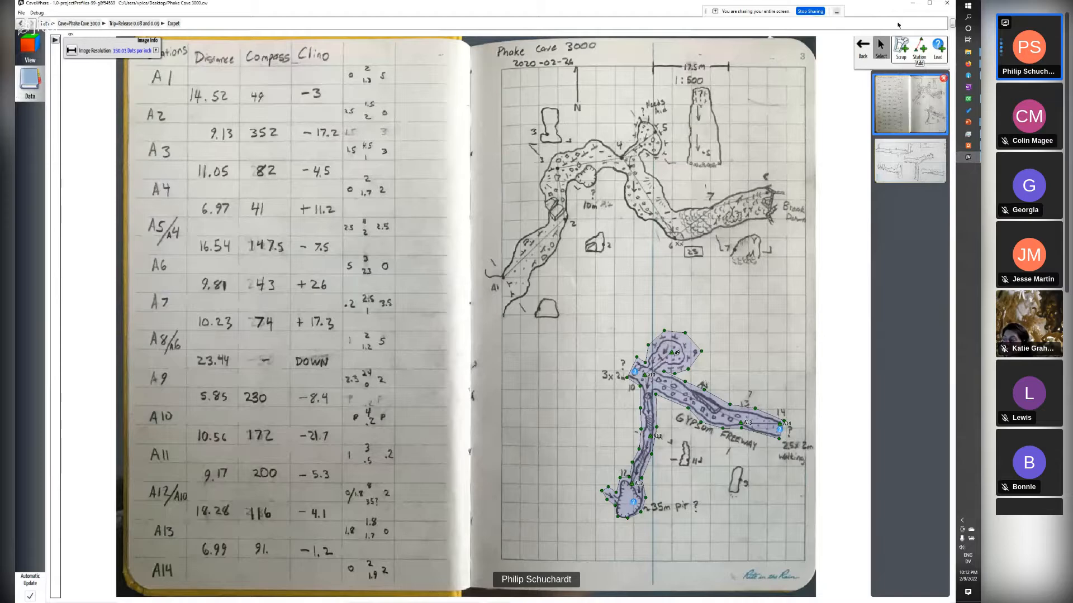
- Trace a new scrap outline around the upper plan sketch, enclosing the passage from station A1 to the breakdown at station 8 and the side chamber at station 5
click(901, 48)
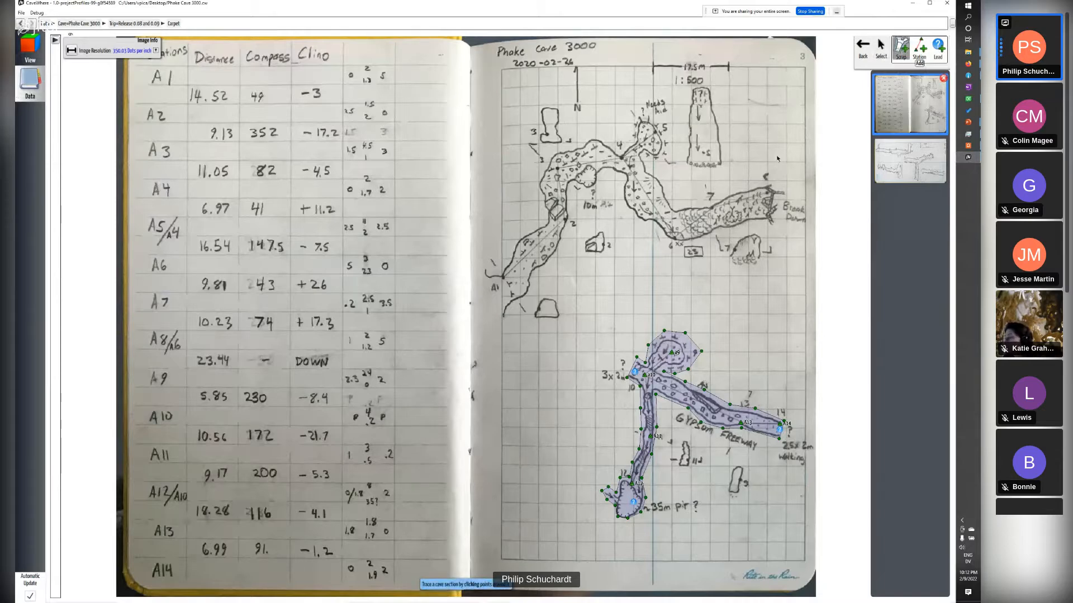
click(503, 323)
click(546, 269)
click(578, 226)
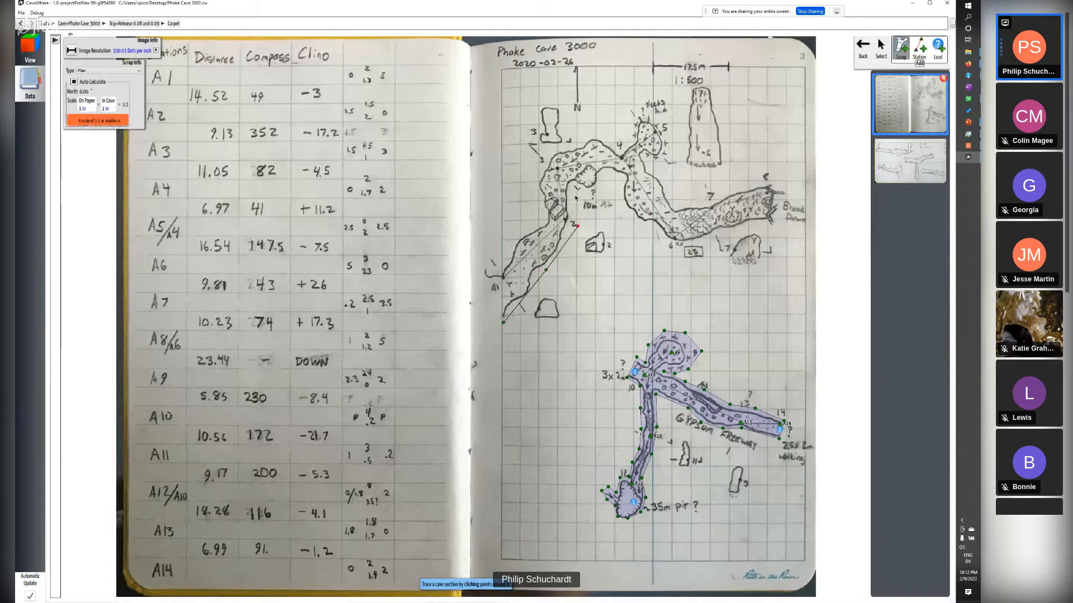
click(575, 195)
click(607, 189)
click(637, 223)
click(672, 245)
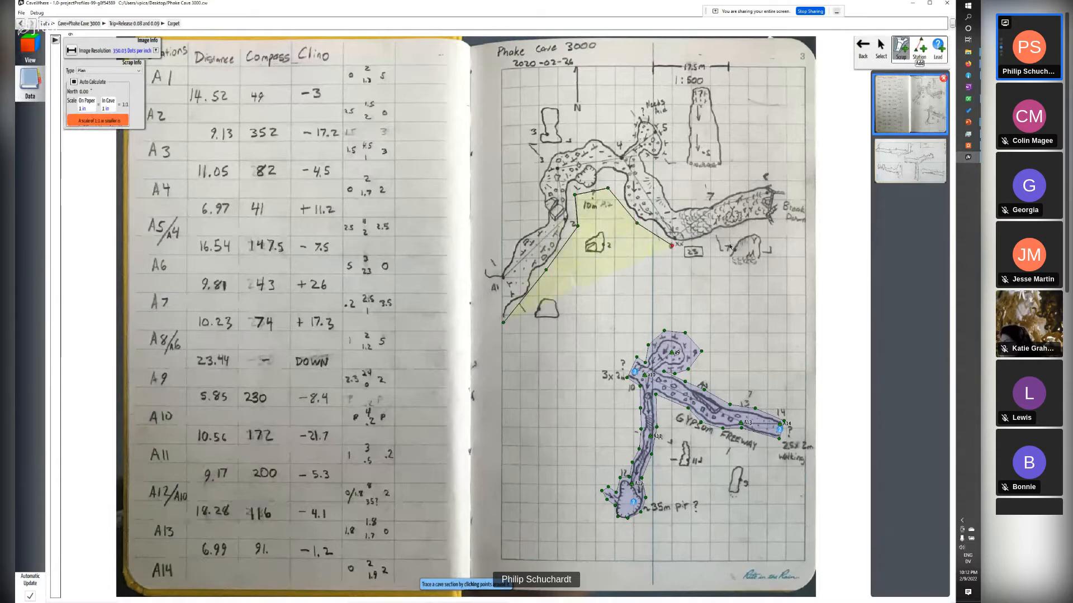
click(769, 228)
click(781, 218)
click(781, 177)
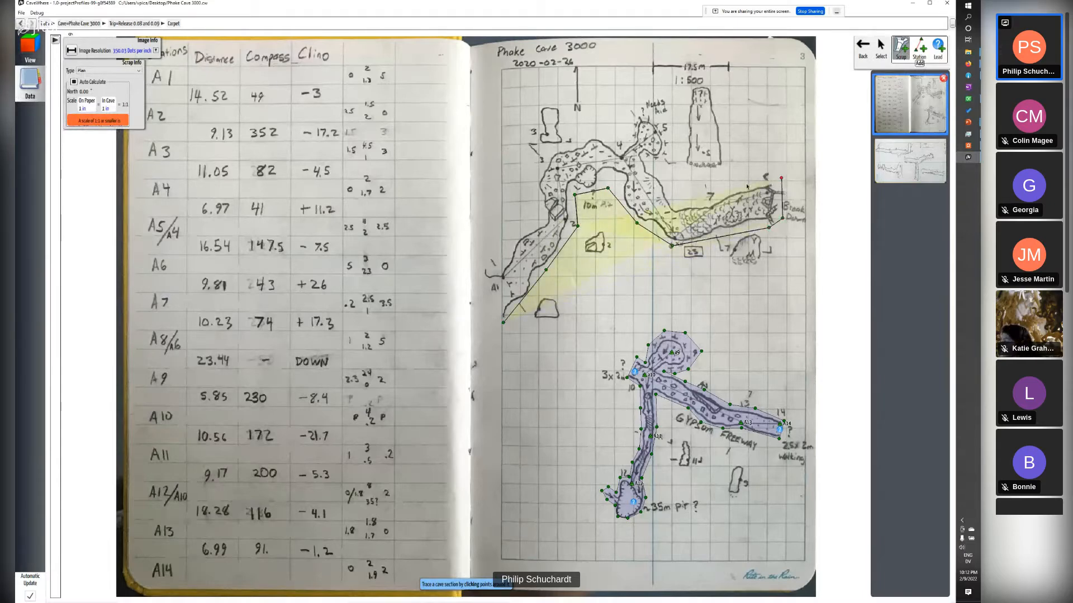
click(728, 195)
click(675, 196)
click(654, 163)
click(674, 151)
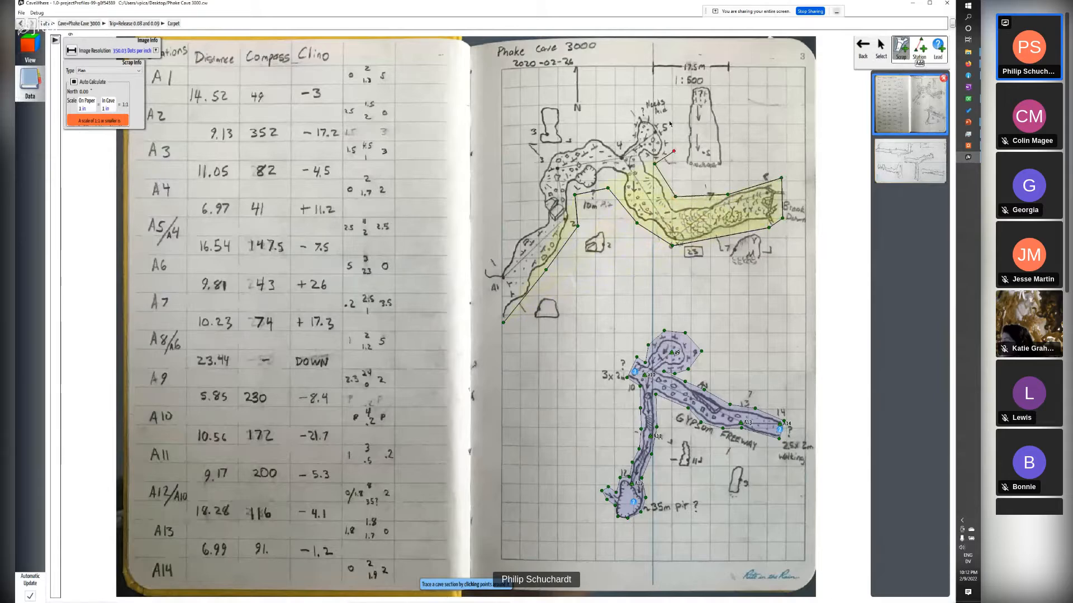
click(664, 104)
click(631, 114)
click(627, 135)
click(617, 147)
click(600, 132)
click(581, 134)
click(542, 160)
click(535, 203)
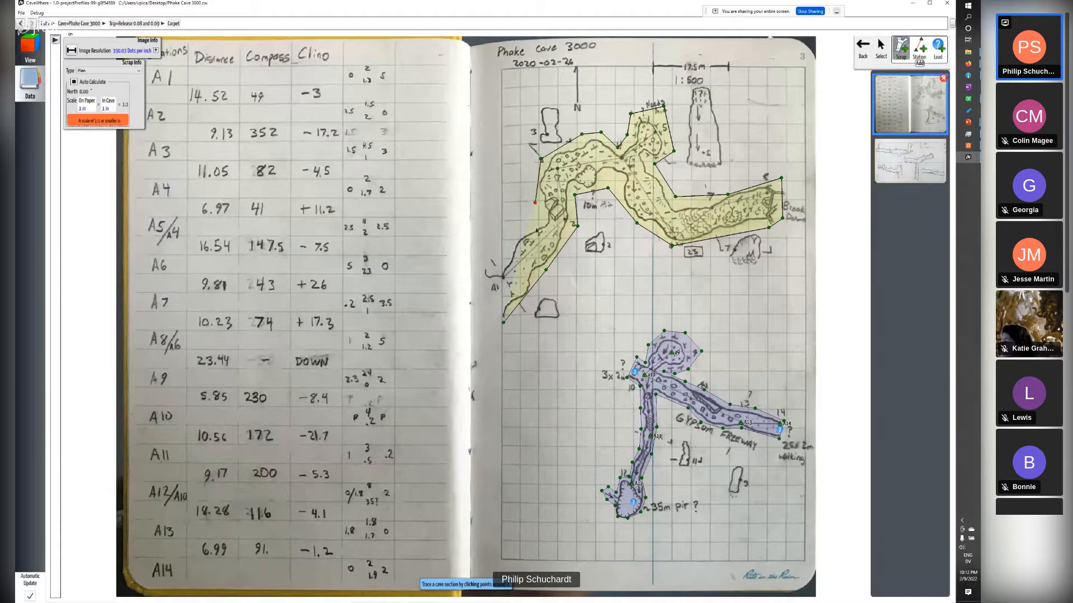
click(535, 221)
click(473, 277)
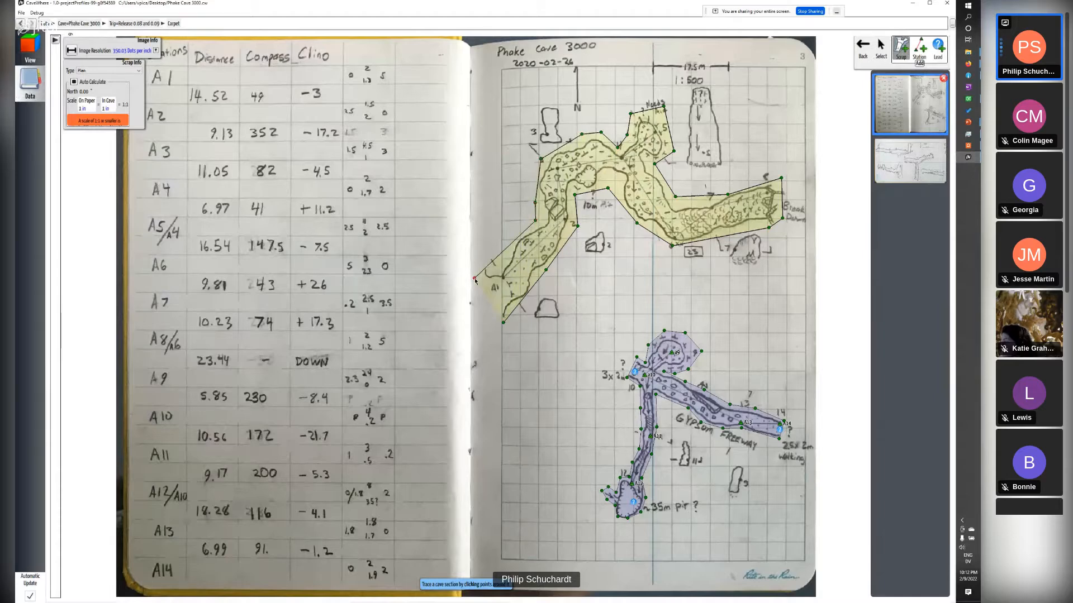
- Show the trip's survey data beside the notes and place stations A1, A2 and A3 on the new scrap
click(919, 49)
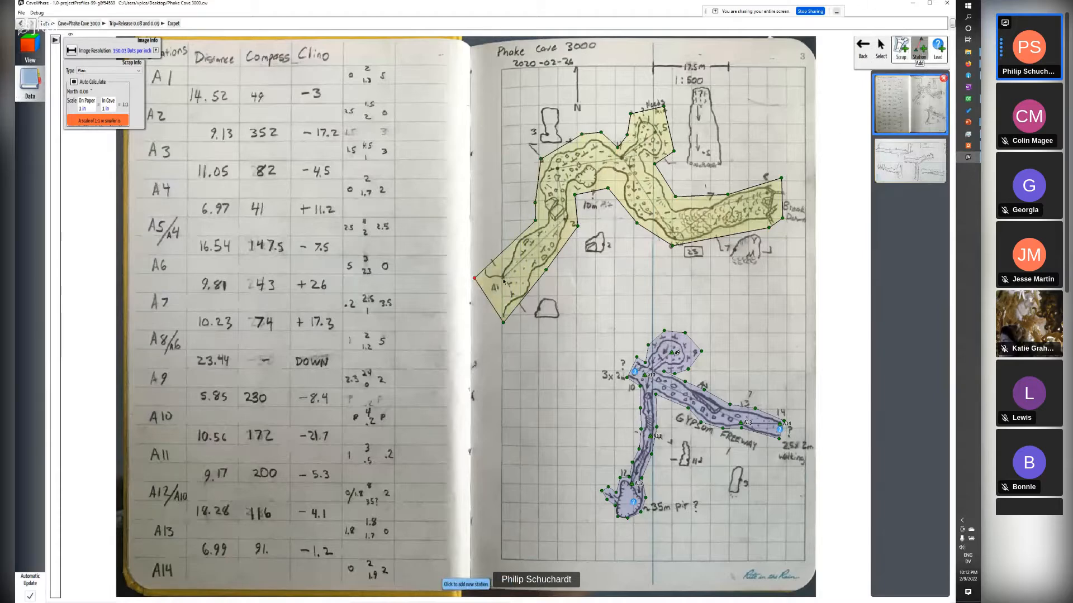
click(56, 40)
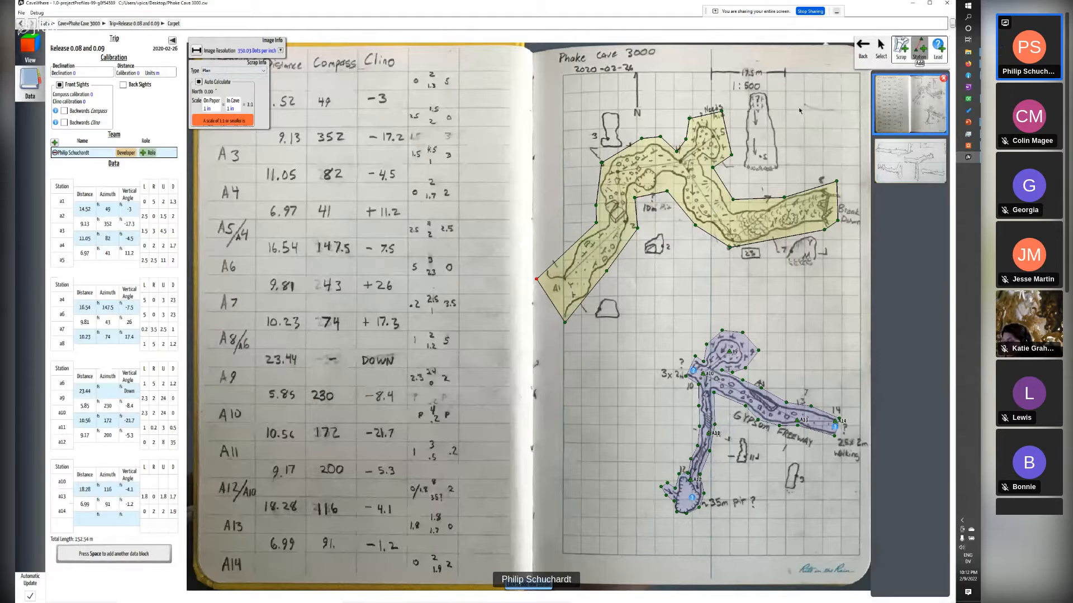
click(565, 278)
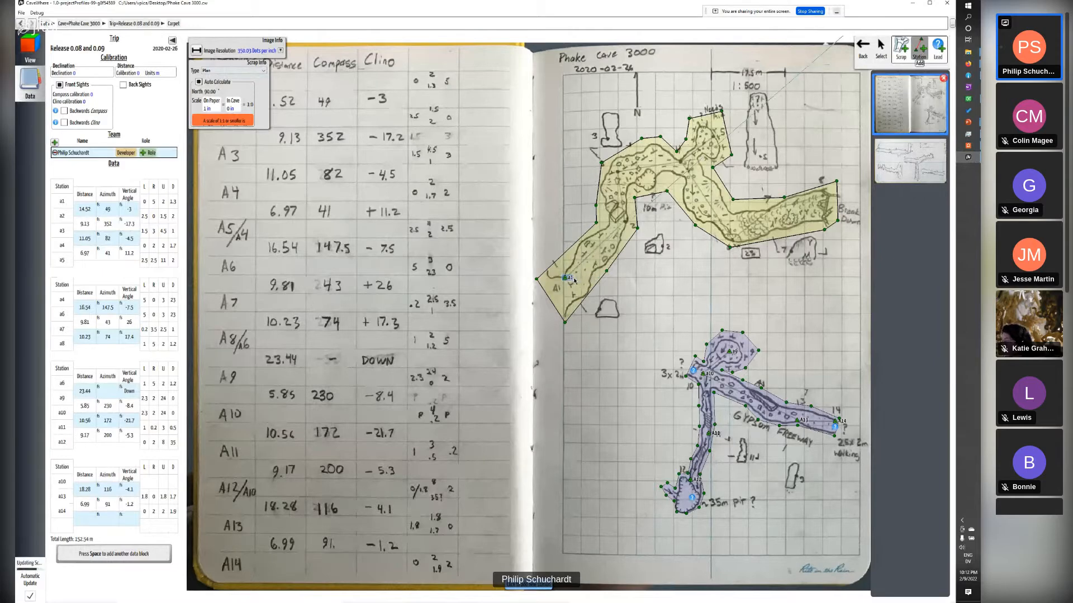
click(625, 222)
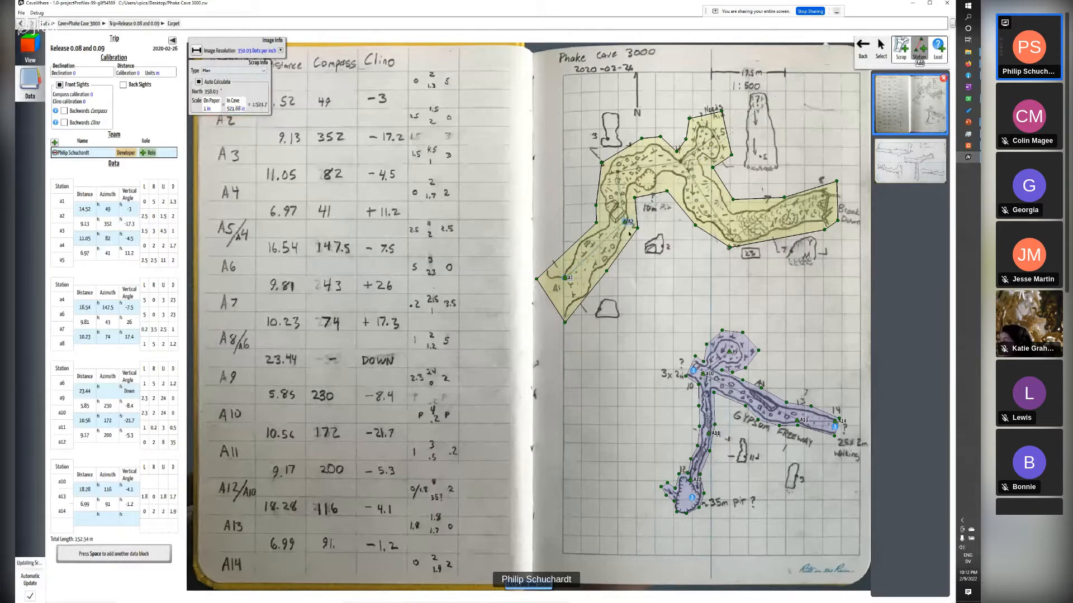
scroll(629, 225, up, 4)
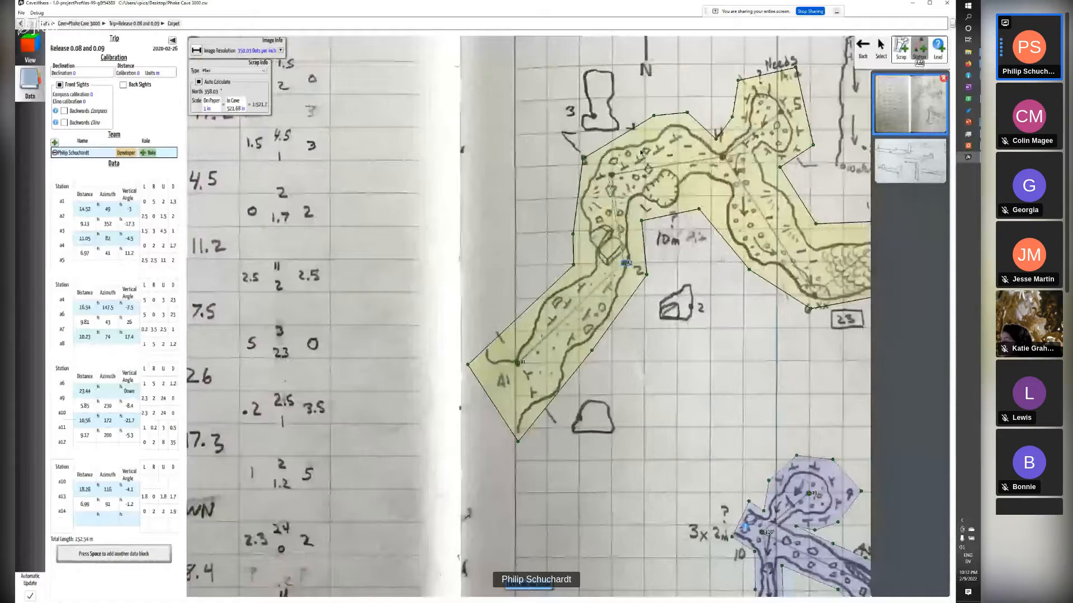
scroll(524, 218, up, 3)
click(524, 217)
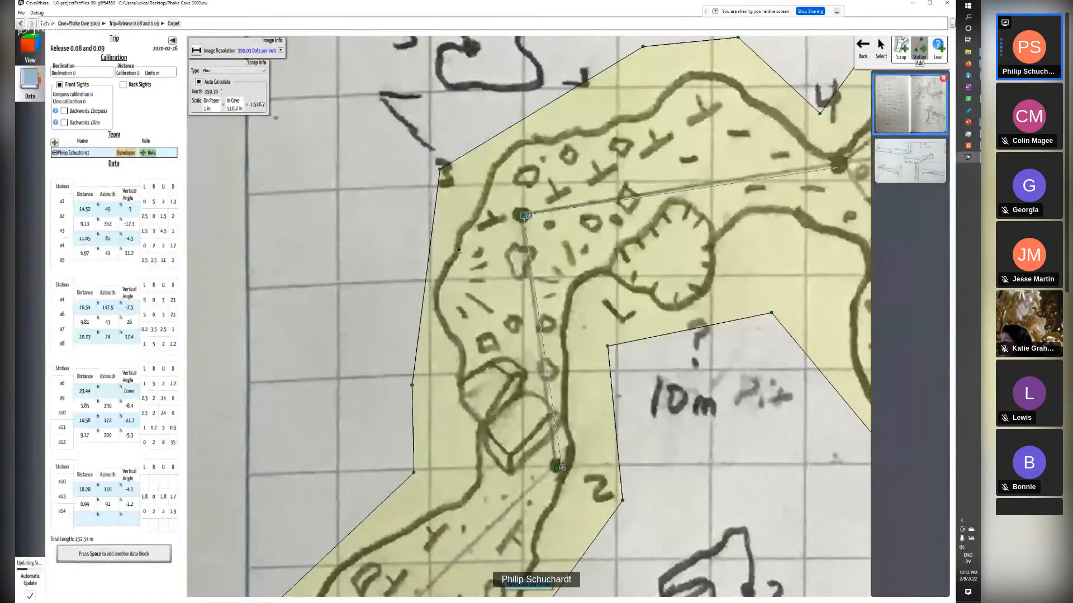
- Place station A4 at the passage junction, A6 at the lower bend and A5 in the side chamber
scroll(536, 211, up, 6)
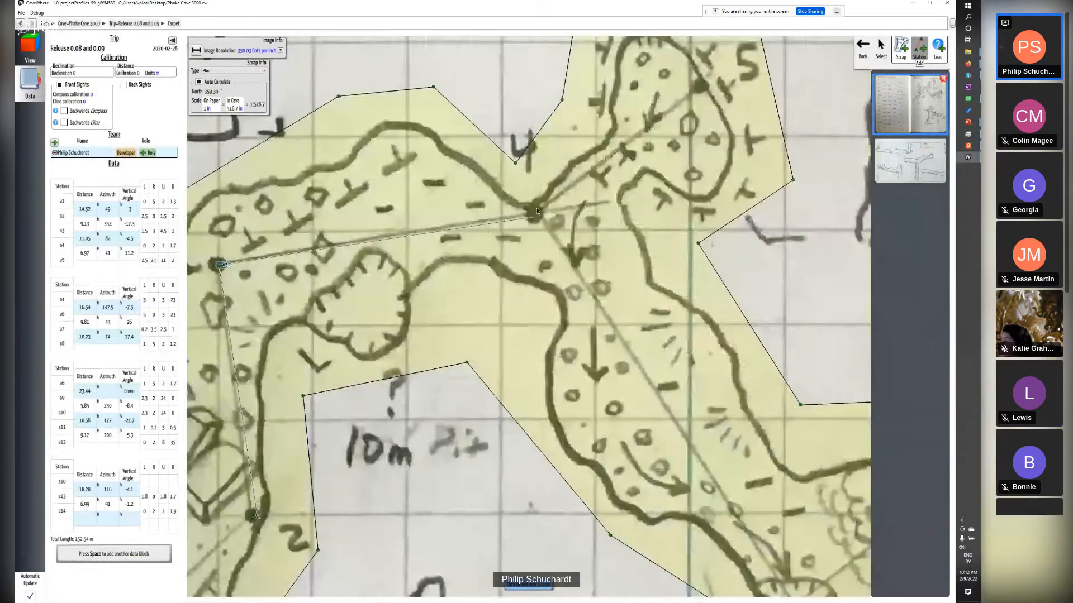
click(537, 211)
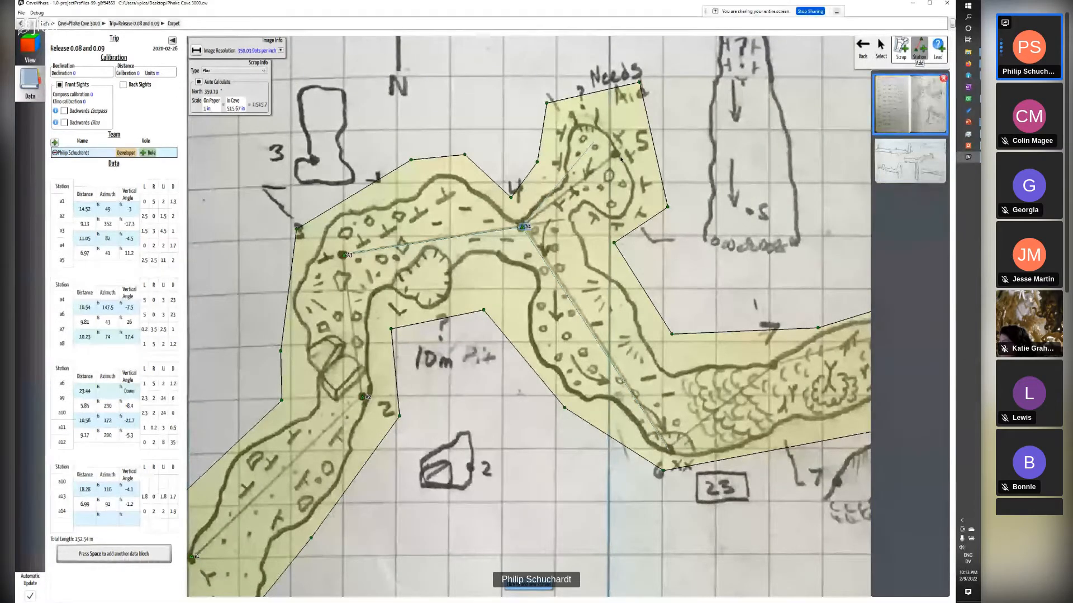
click(670, 448)
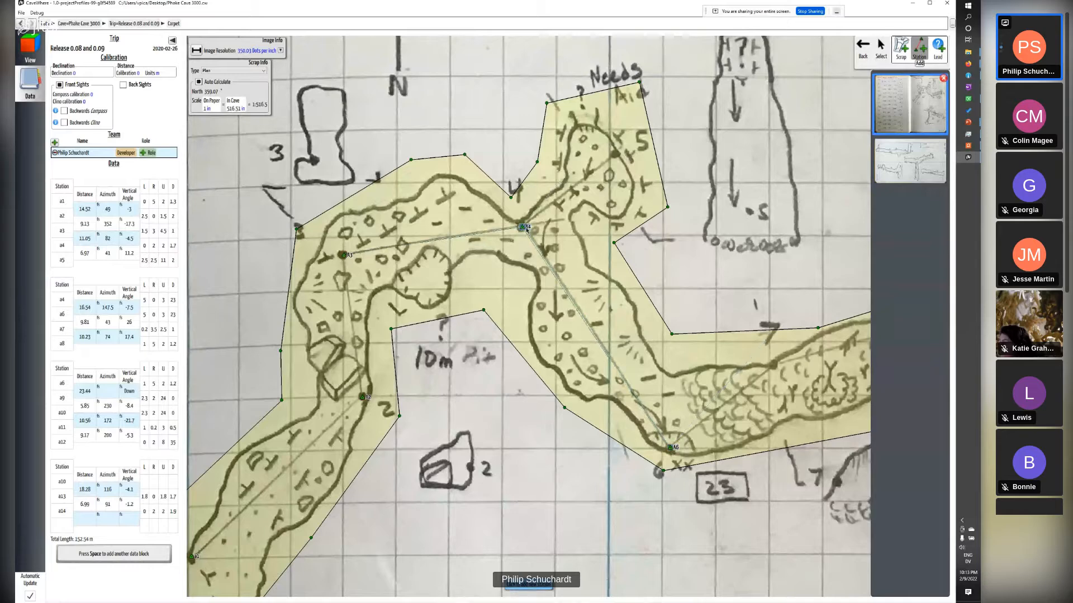
click(615, 153)
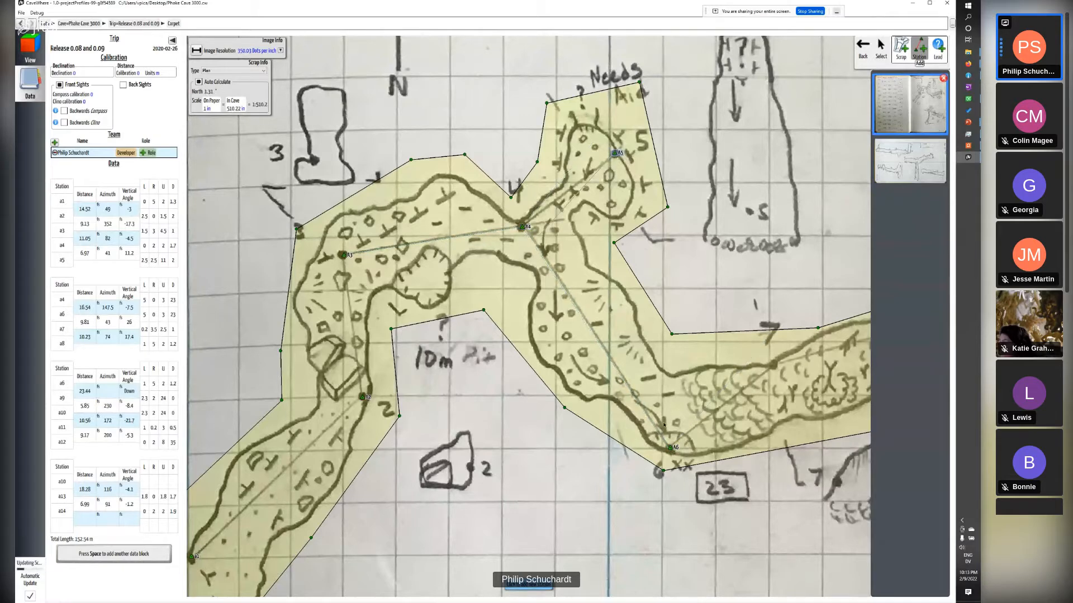
- Continue from station A6 by placing stations A7 and A8 along the breakdown passage, and display the carpeted sketch in the 3D view
click(671, 448)
scroll(360, 304, down, 3)
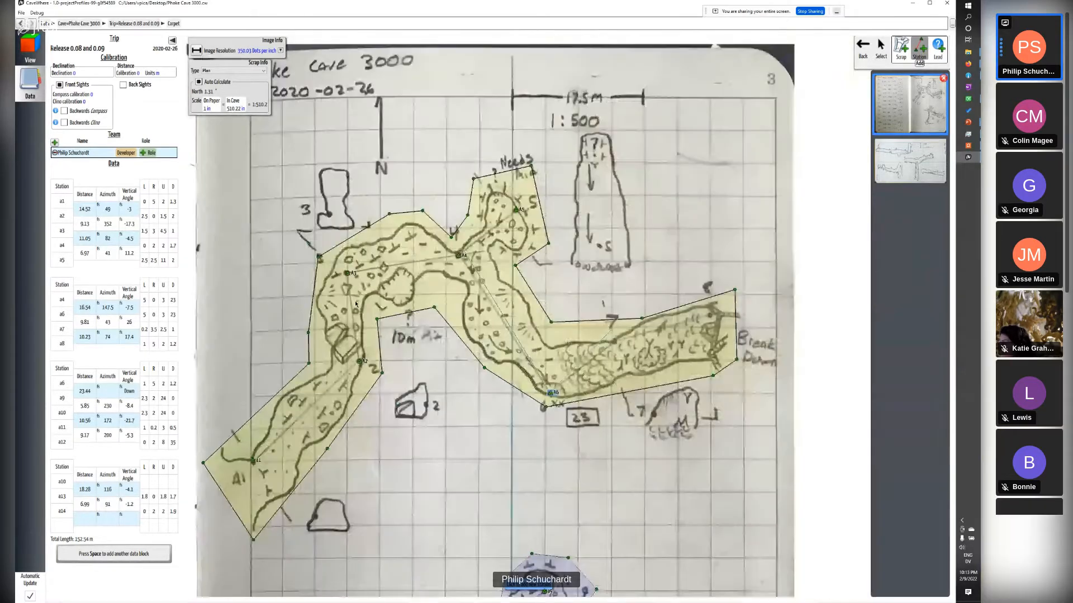
scroll(620, 330, up, 3)
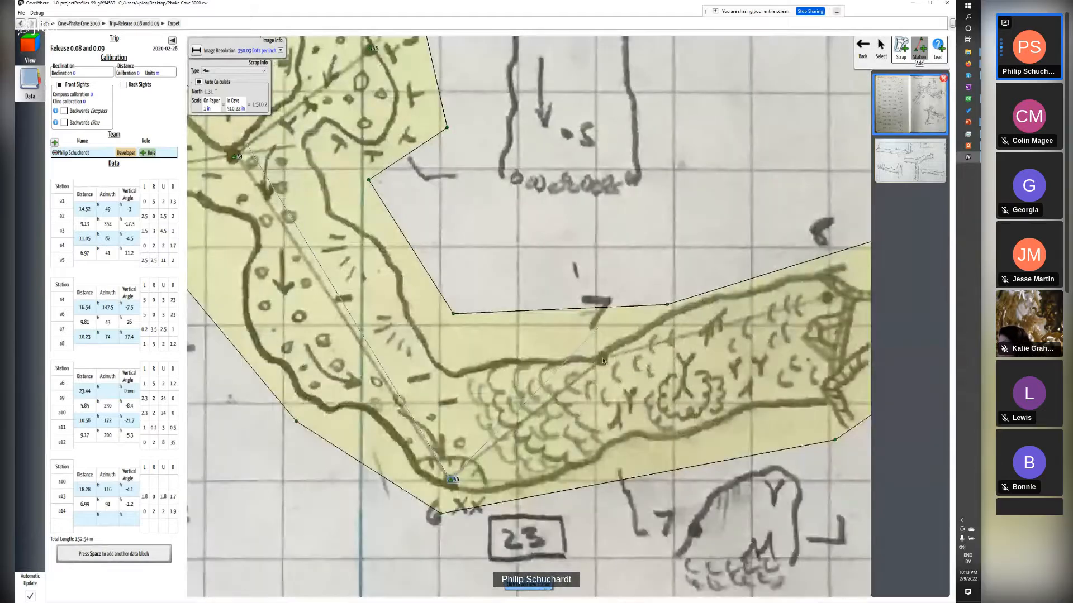
click(603, 358)
scroll(570, 323, down, 3)
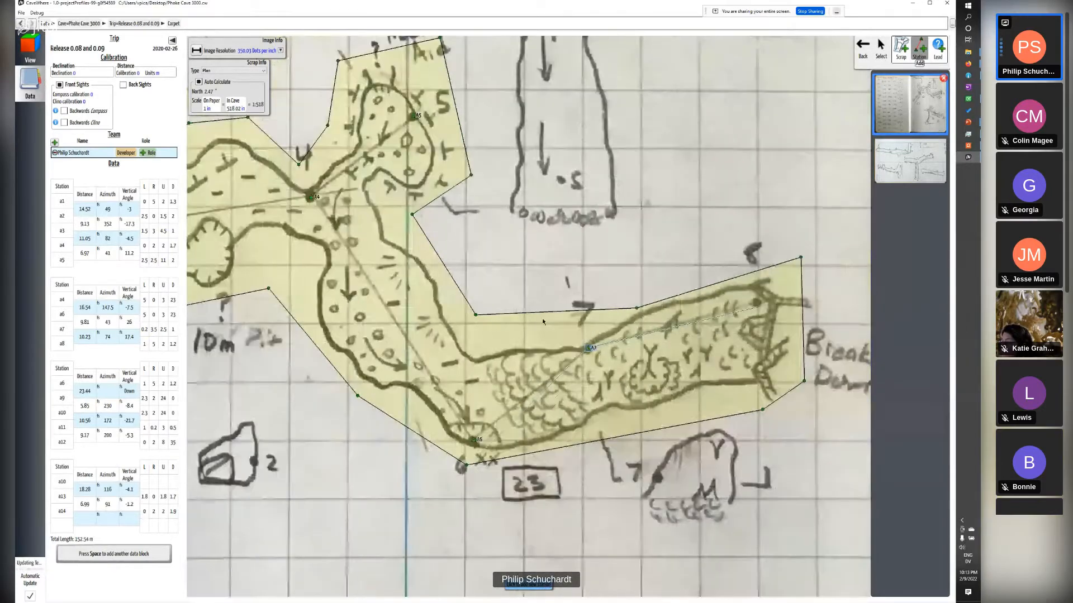
scroll(798, 306, up, 4)
scroll(687, 324, down, 4)
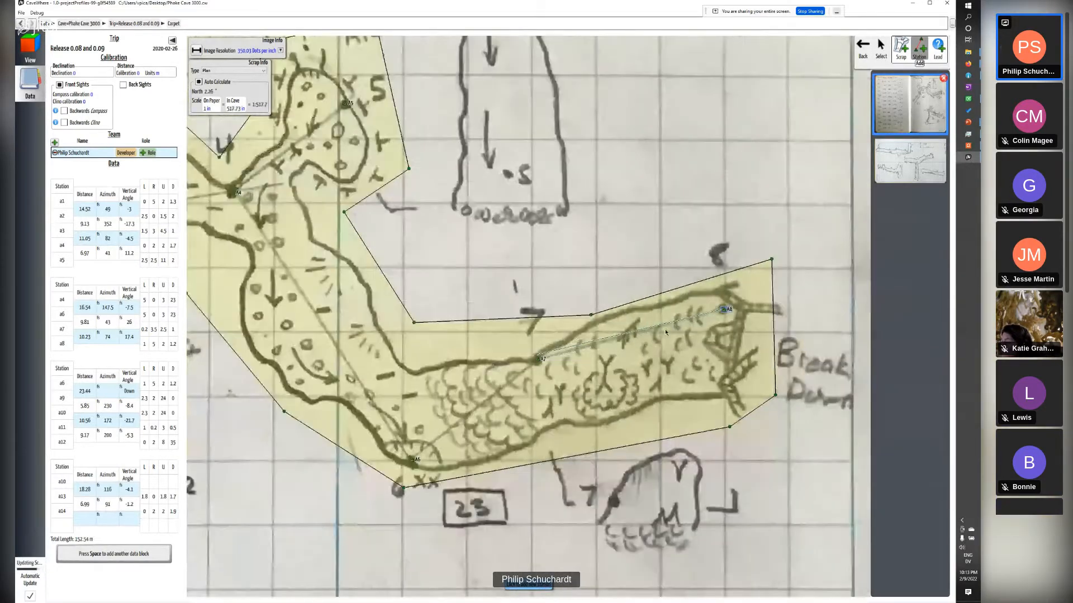
scroll(677, 331, down, 3)
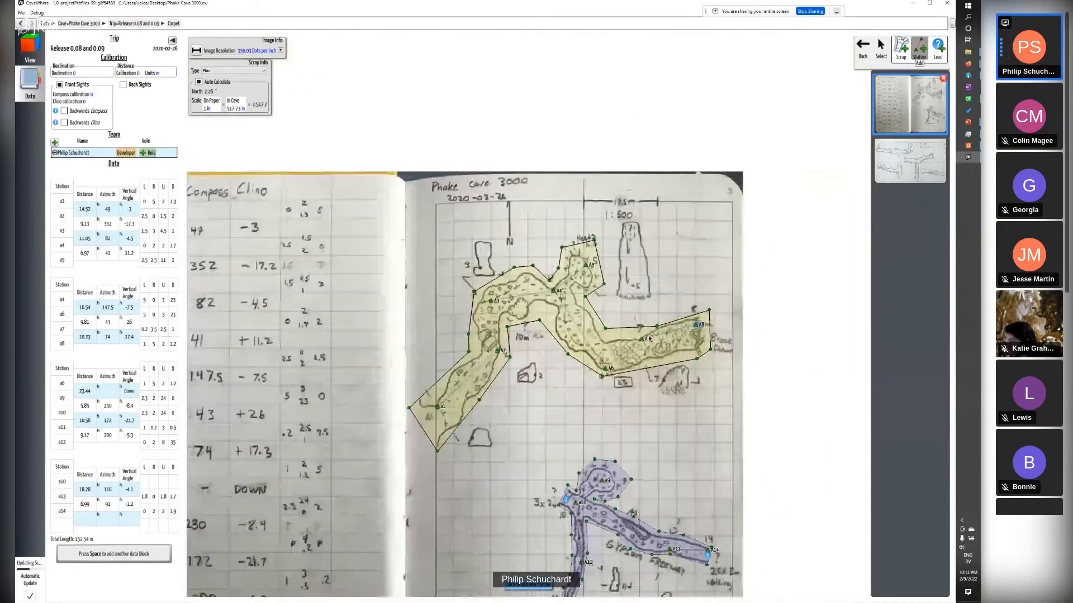
scroll(639, 341, up, 3)
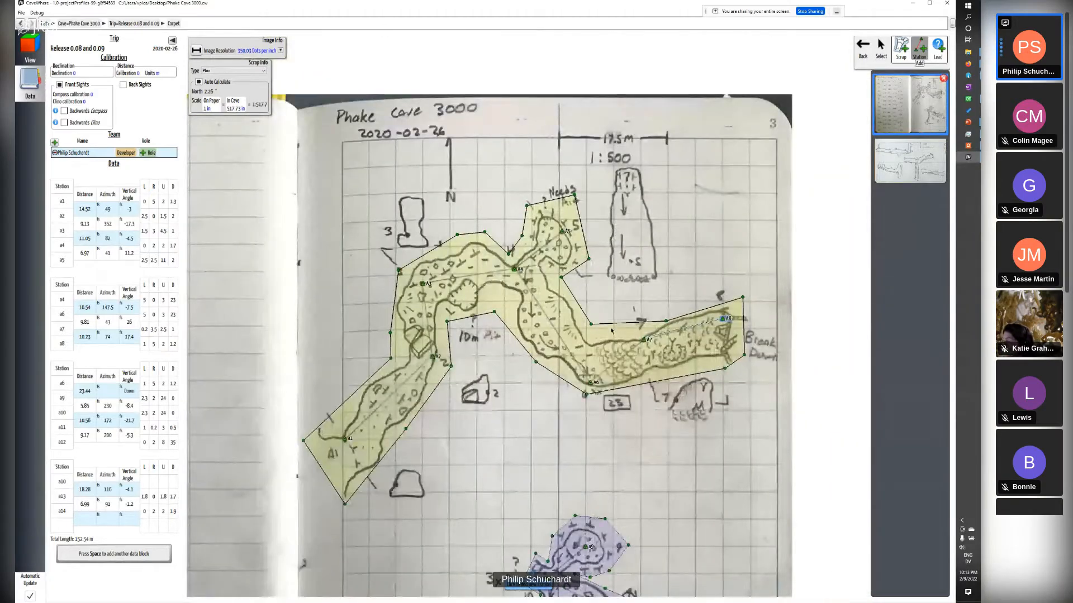
click(26, 55)
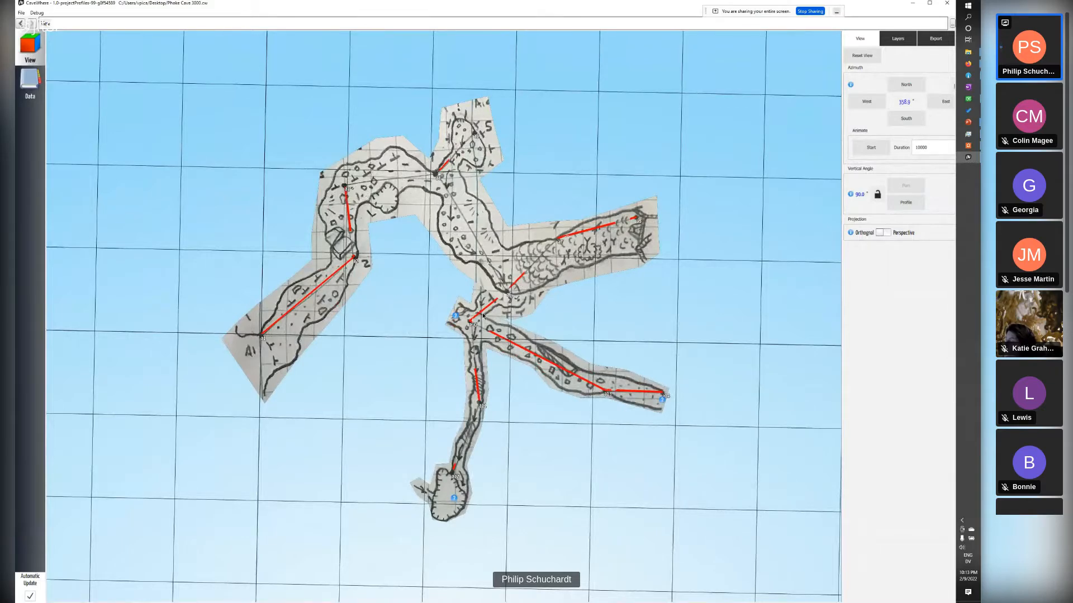
- Tilt the 3D model to view the vertical drop, and open the second notes page with the profile sketches
right_drag(483, 331, 450, 314)
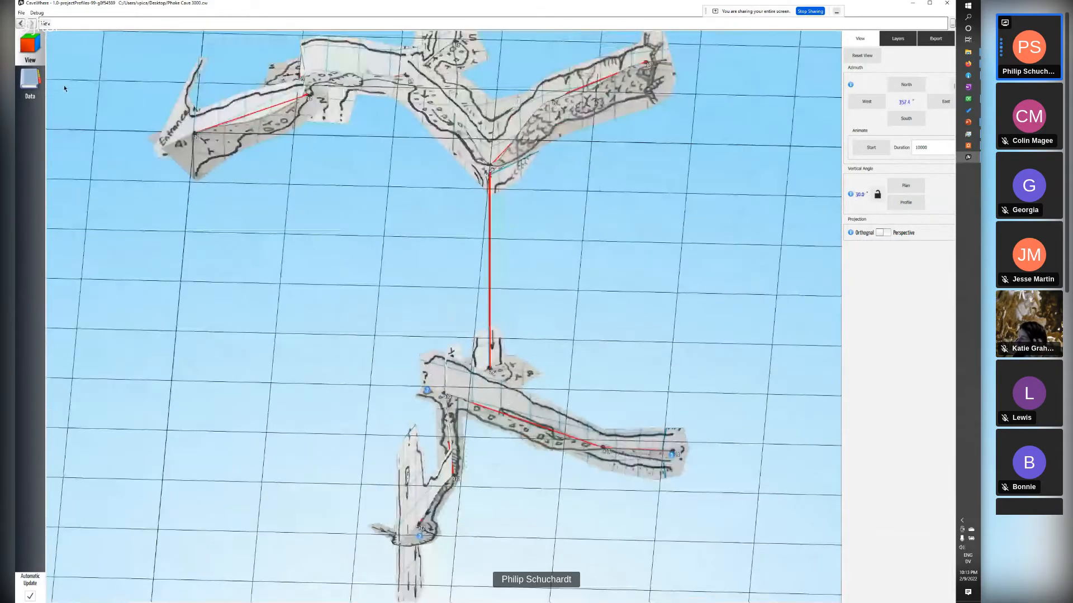
click(30, 81)
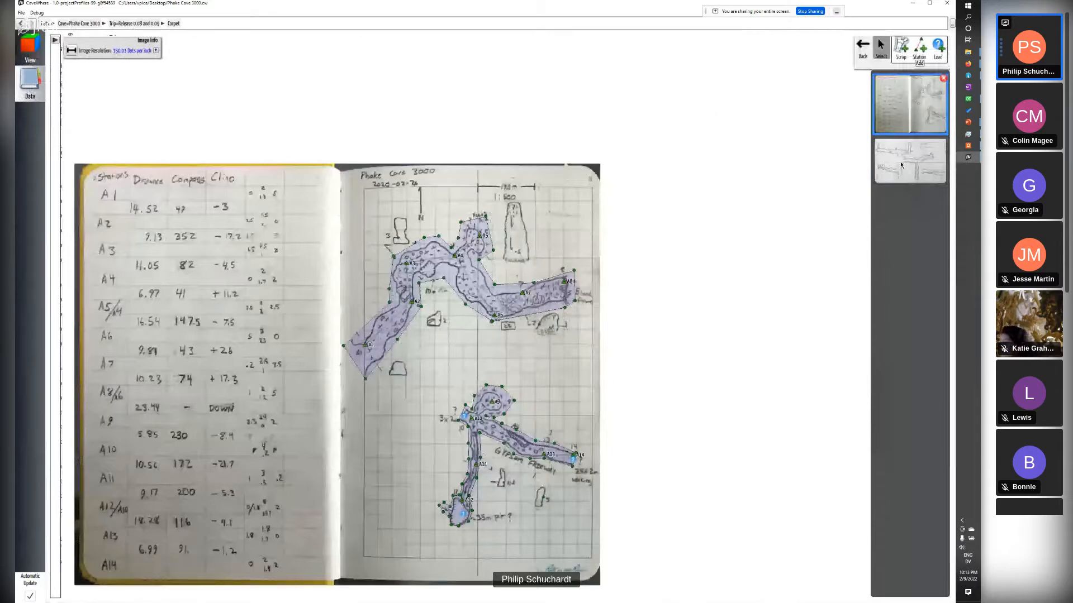
click(901, 165)
scroll(575, 367, up, 5)
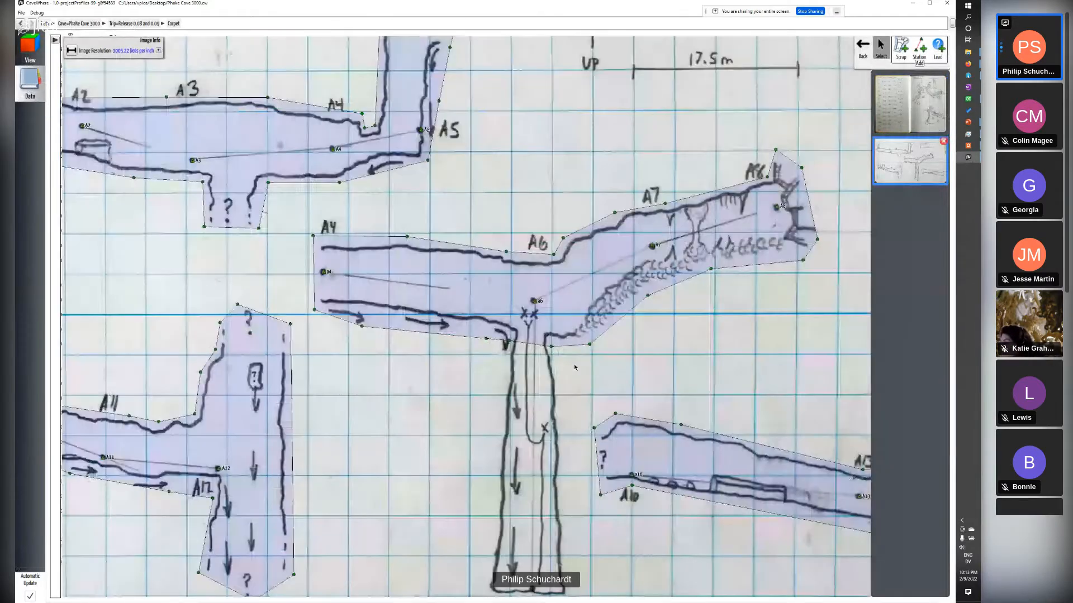
scroll(575, 367, down, 2)
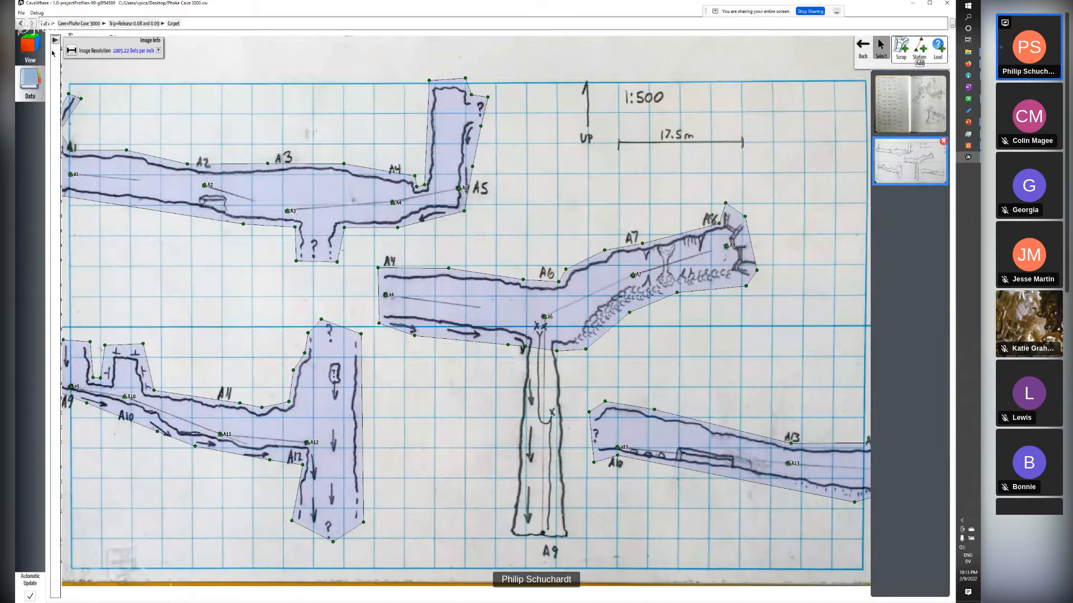
- Select the A4 to A8 profile scrap and check its type, keeping it as Running Profile
click(563, 304)
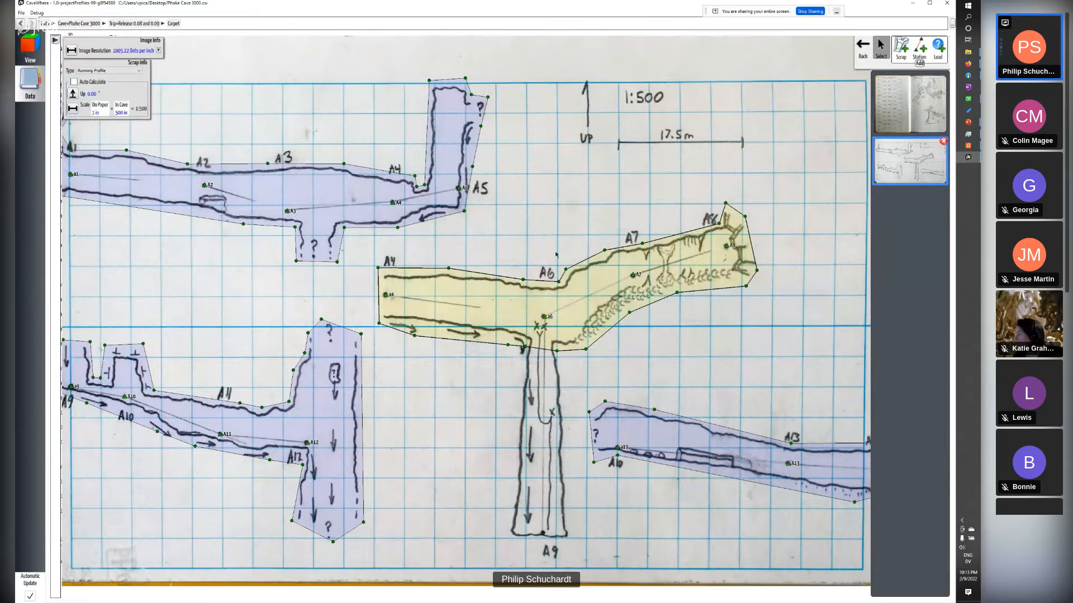
click(102, 71)
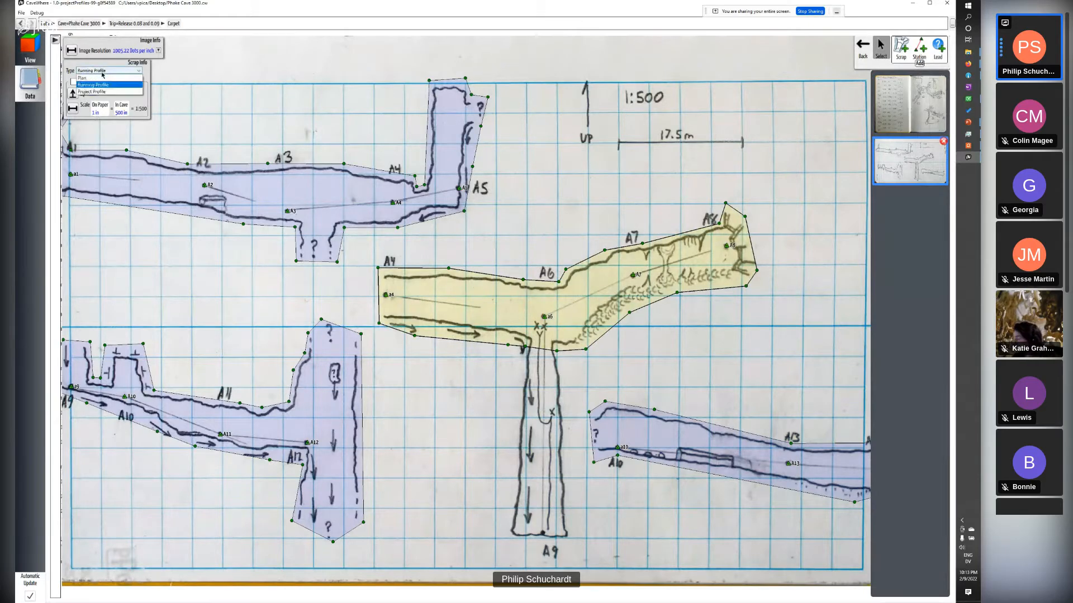
click(99, 85)
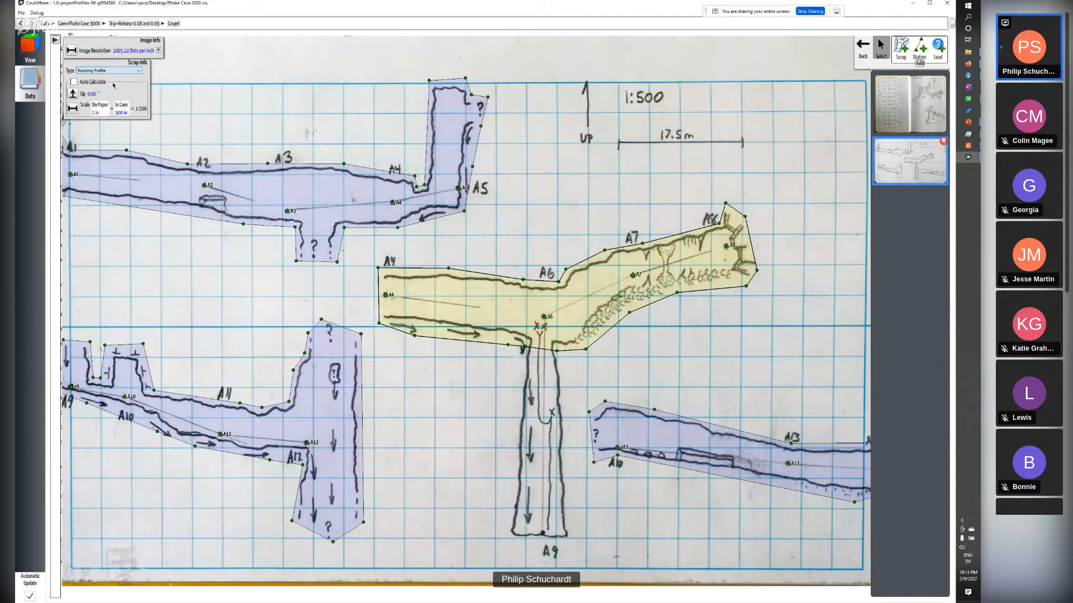
- Inspect the carpeted profiles in the 3D view from several angles, finishing with a profile view facing north
click(33, 47)
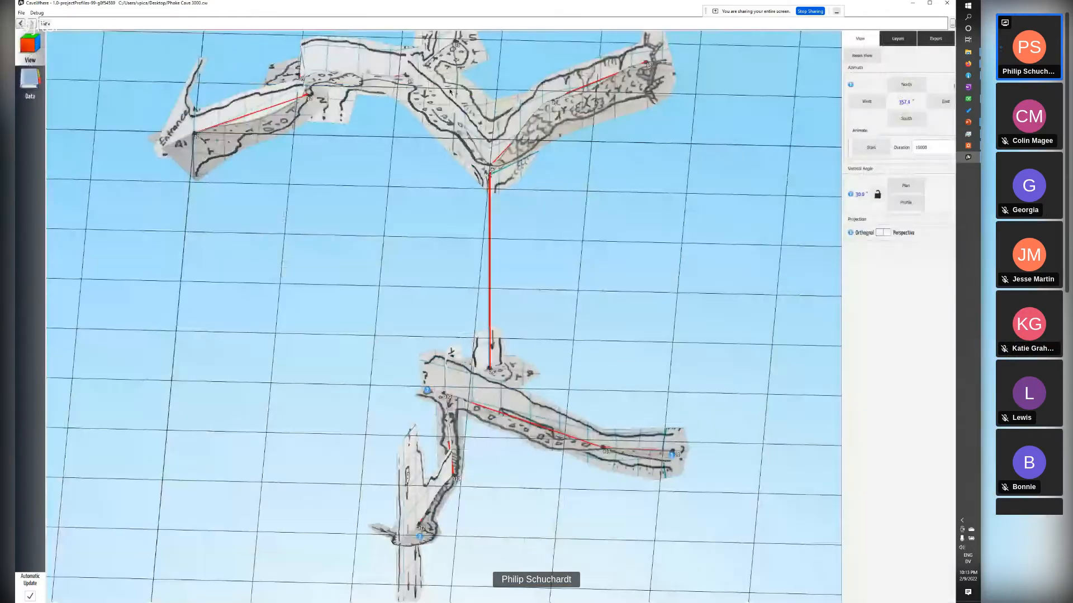
scroll(435, 92, up, 2)
drag(435, 93, 302, 149)
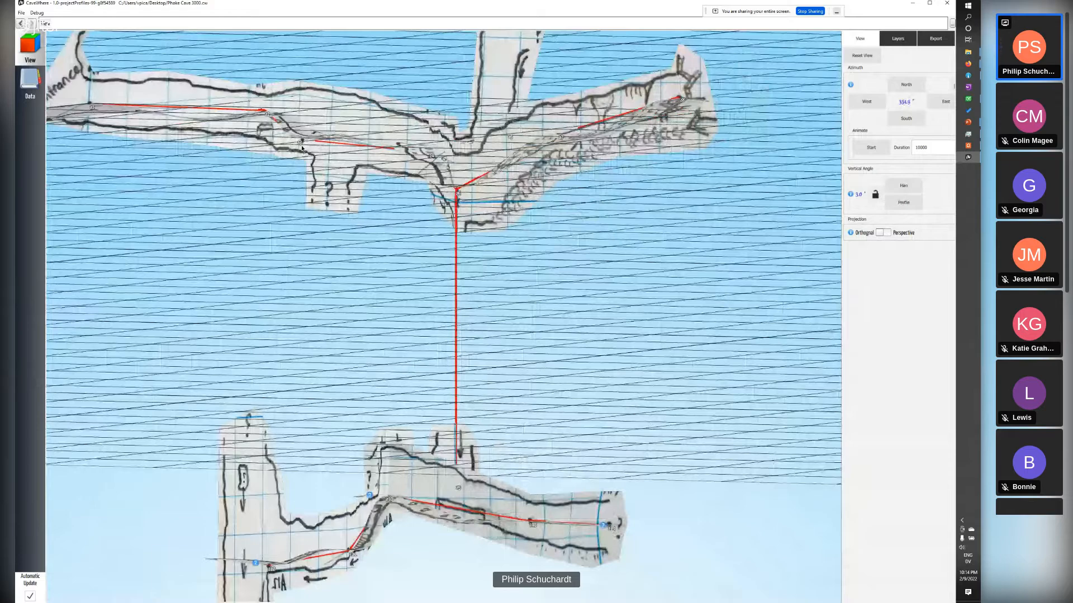
drag(301, 149, 356, 197)
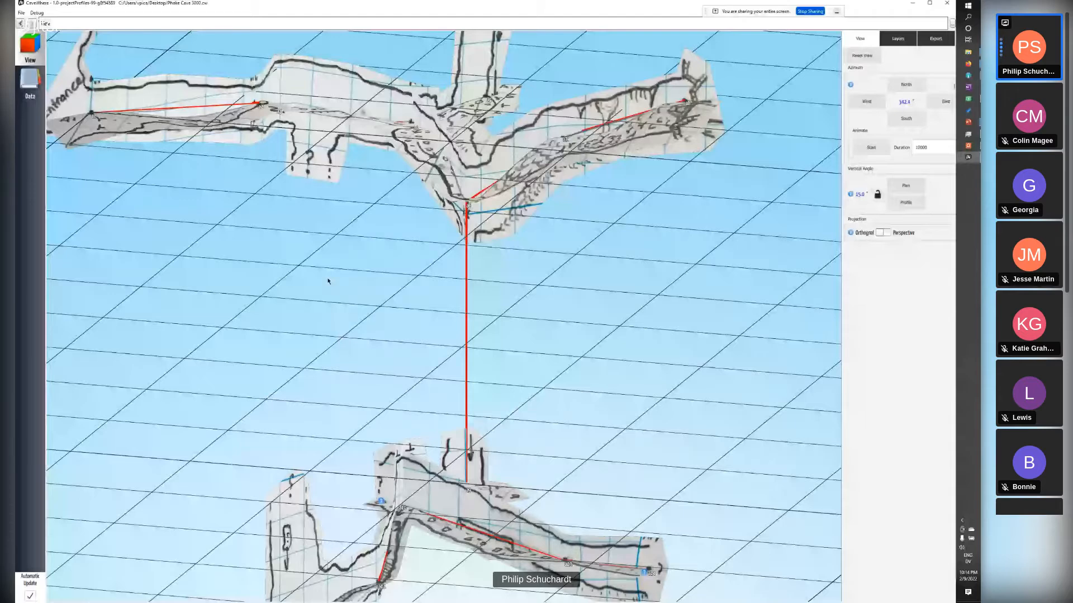
drag(328, 281, 583, 215)
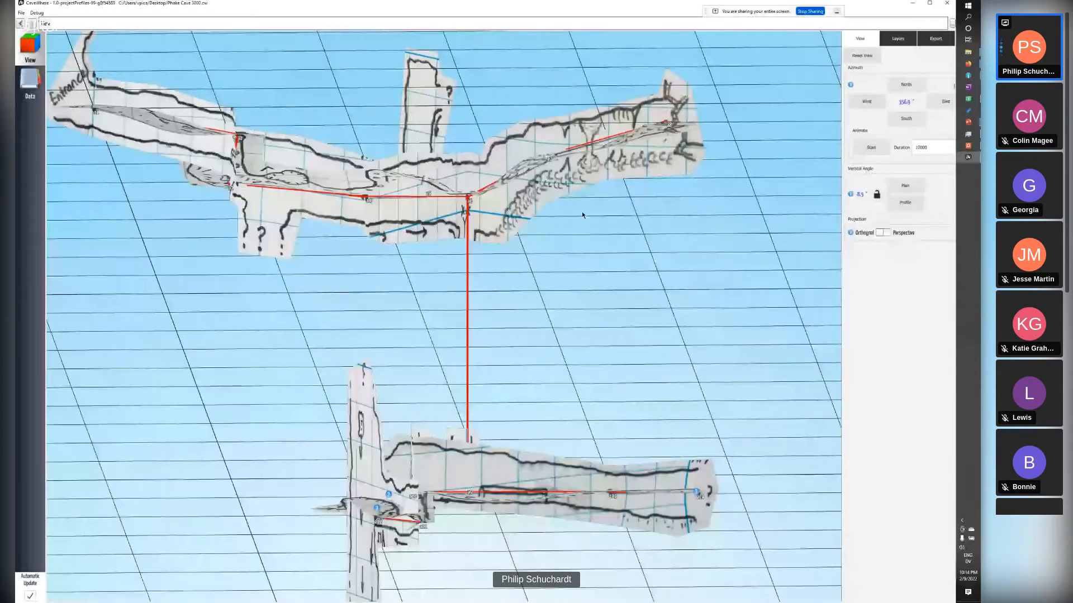
click(904, 202)
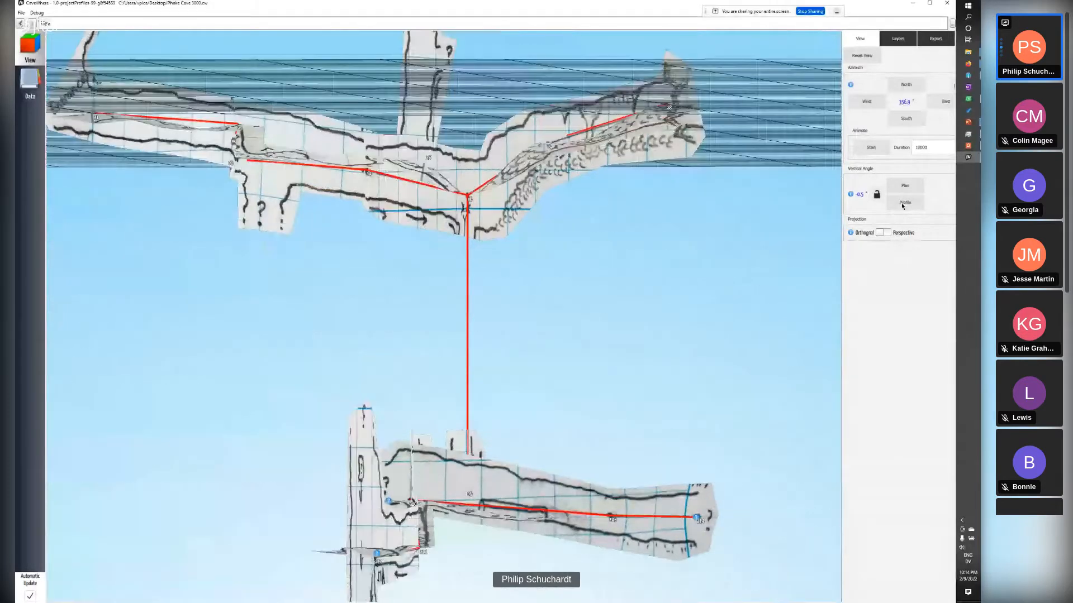
click(906, 85)
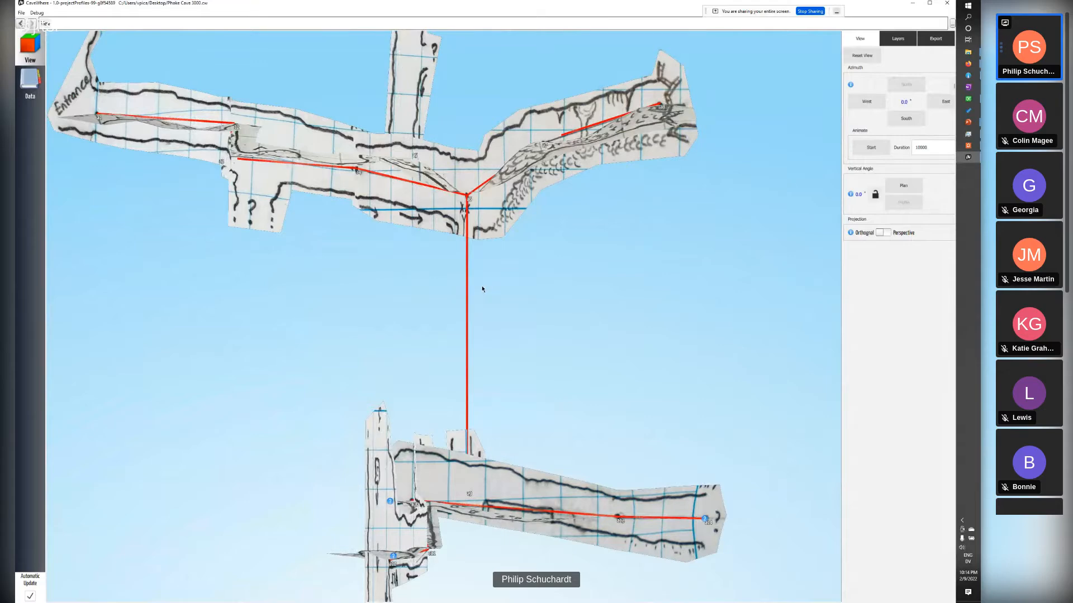
- Trace a new scrap outline on the profile page around the vertical shaft from station A6 down to A9
click(26, 82)
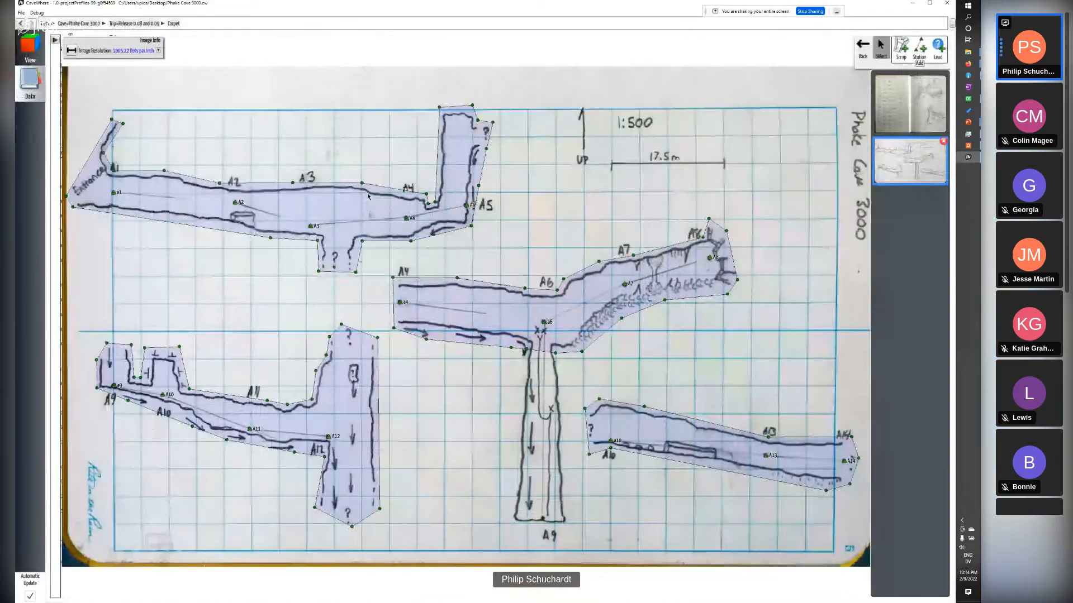
scroll(528, 262, up, 3)
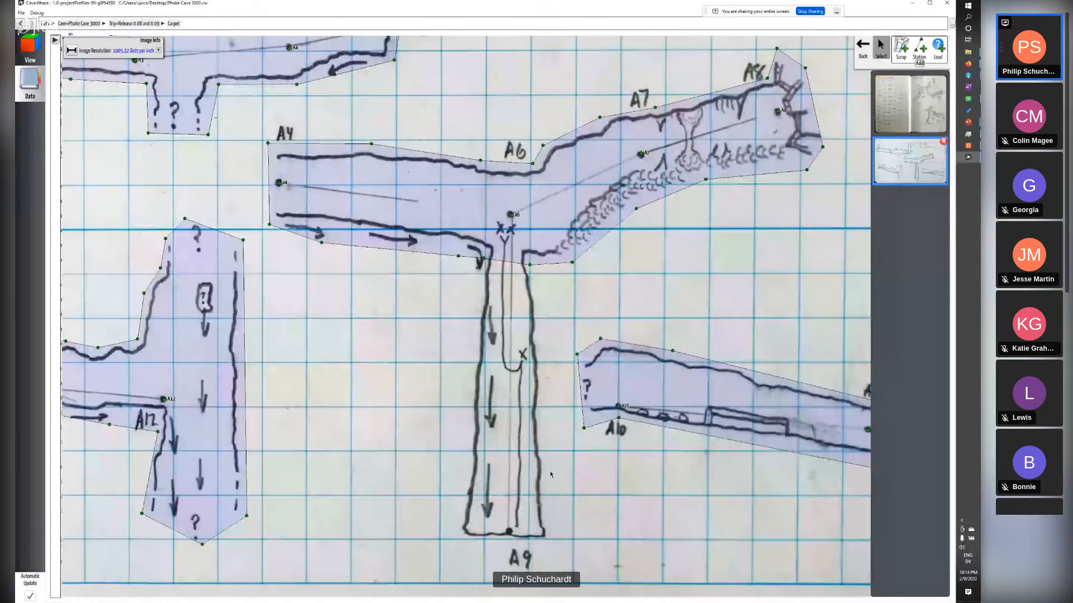
click(900, 49)
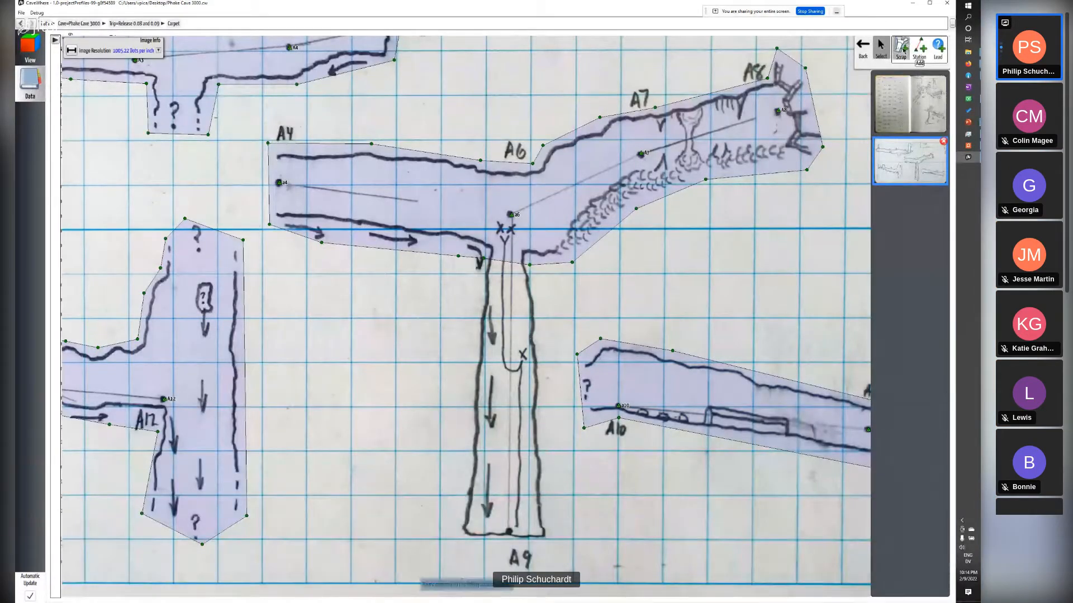
click(478, 264)
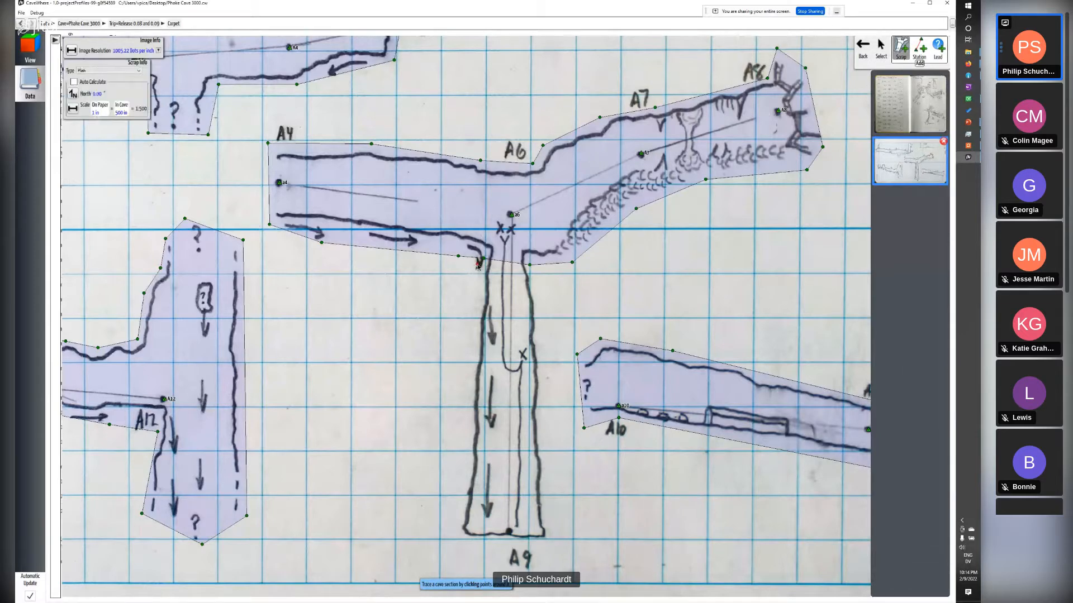
click(490, 213)
click(506, 203)
click(521, 211)
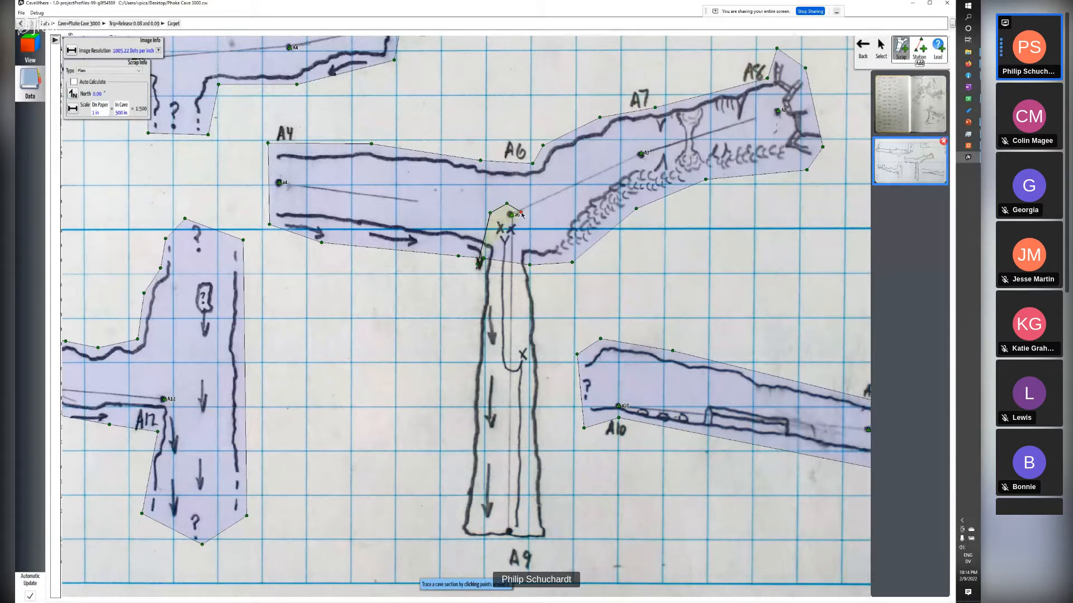
click(534, 294)
click(553, 540)
click(529, 545)
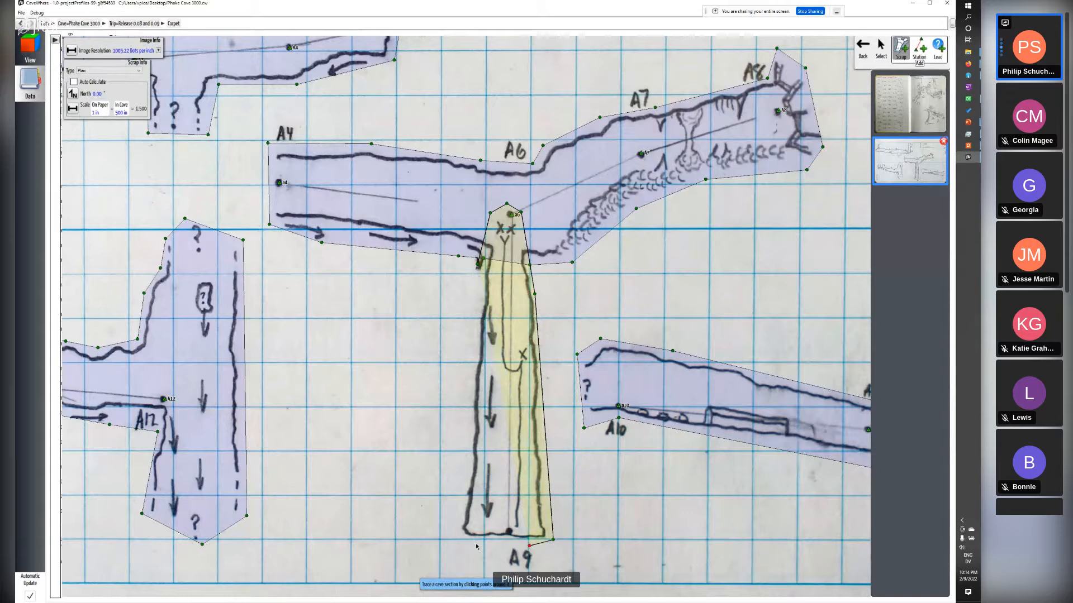
click(458, 542)
click(465, 440)
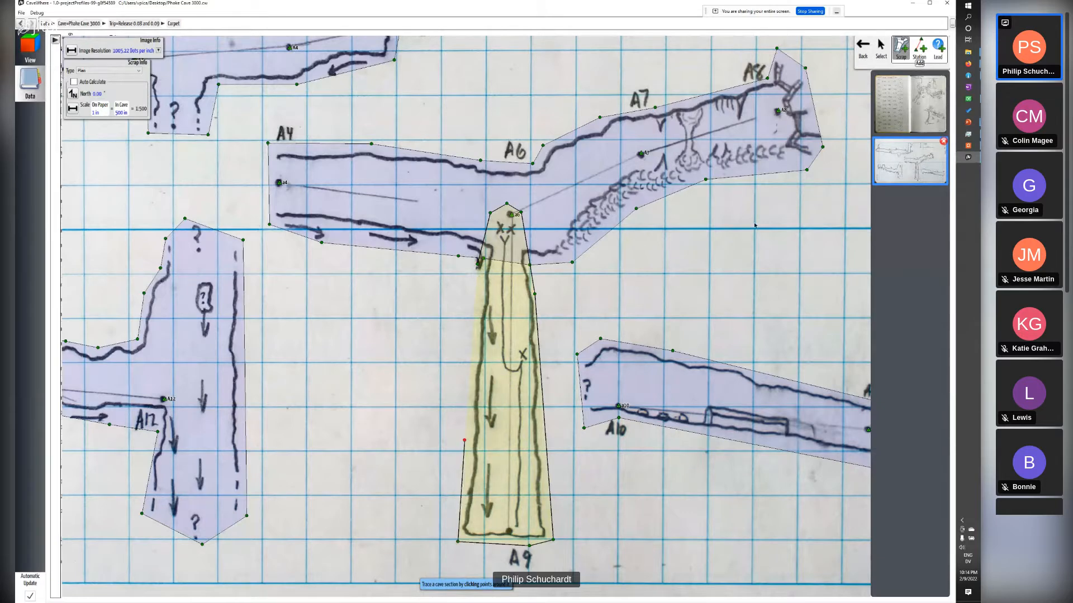
- Place station A6 at the top of the shaft scrap and station A9 at its base
click(919, 47)
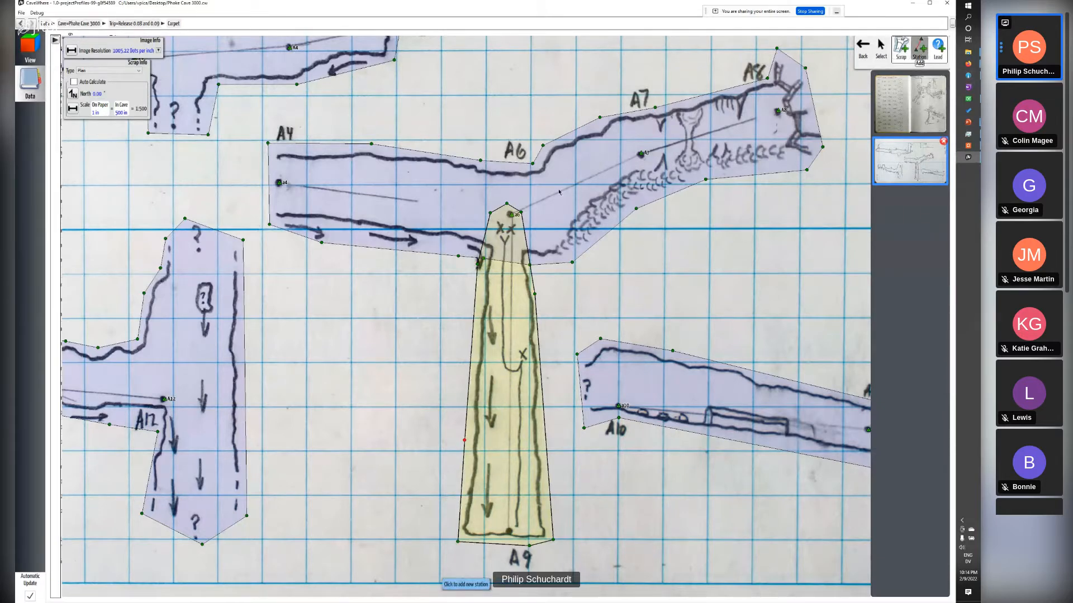
click(510, 218)
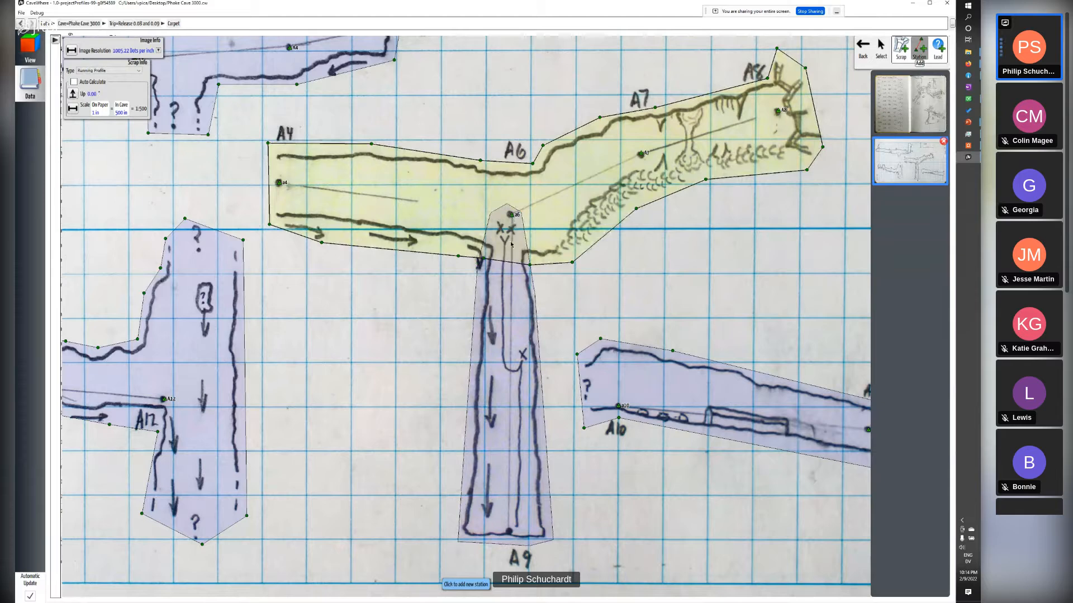
click(503, 306)
text(a)
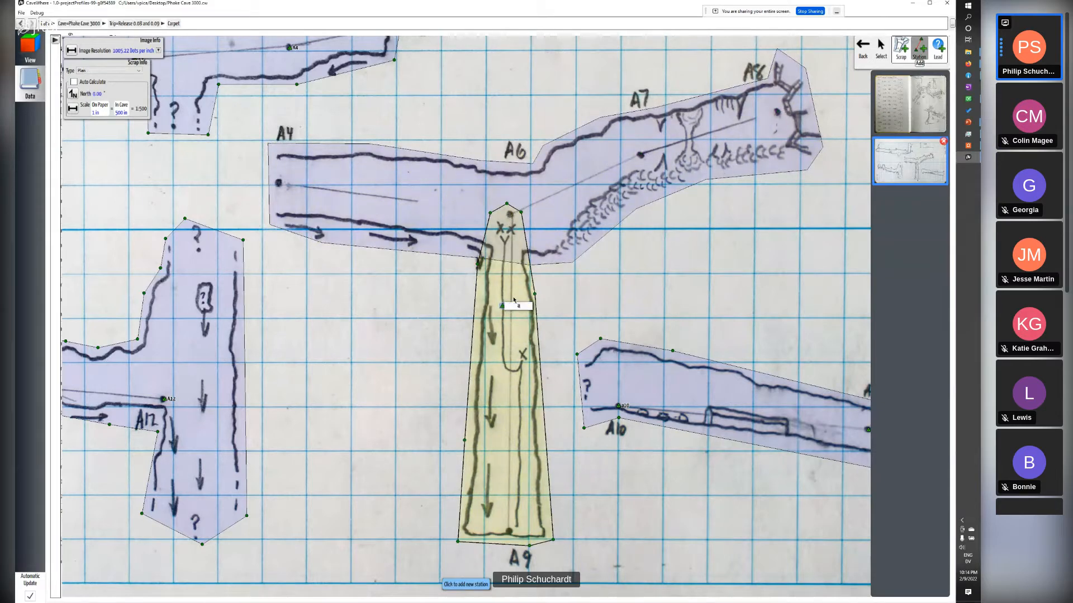
text(6)
key(Return)
drag(503, 306, 510, 214)
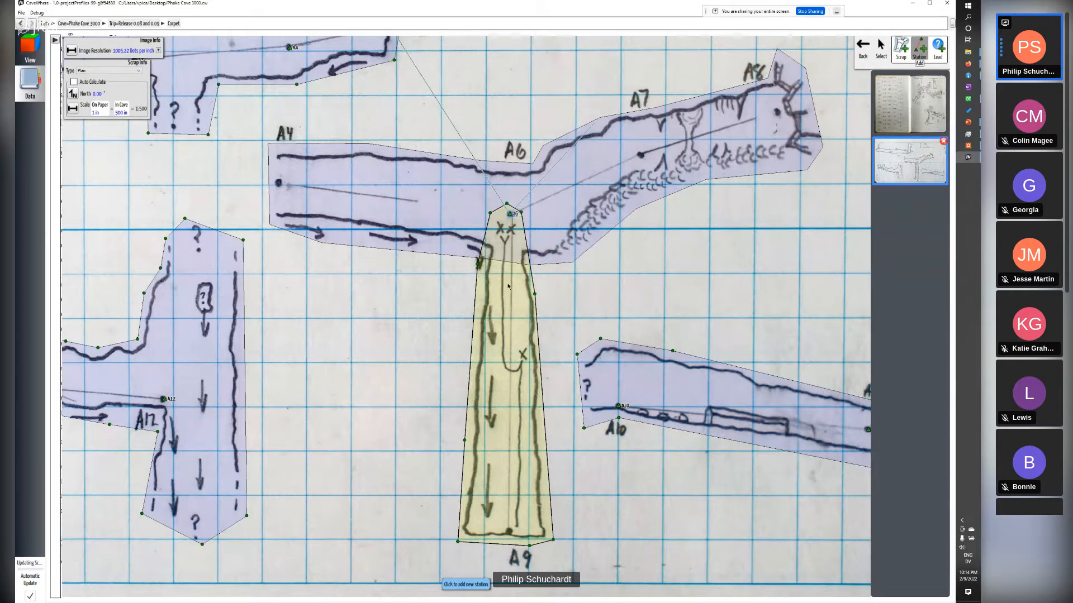
click(506, 529)
text(a9)
key(Return)
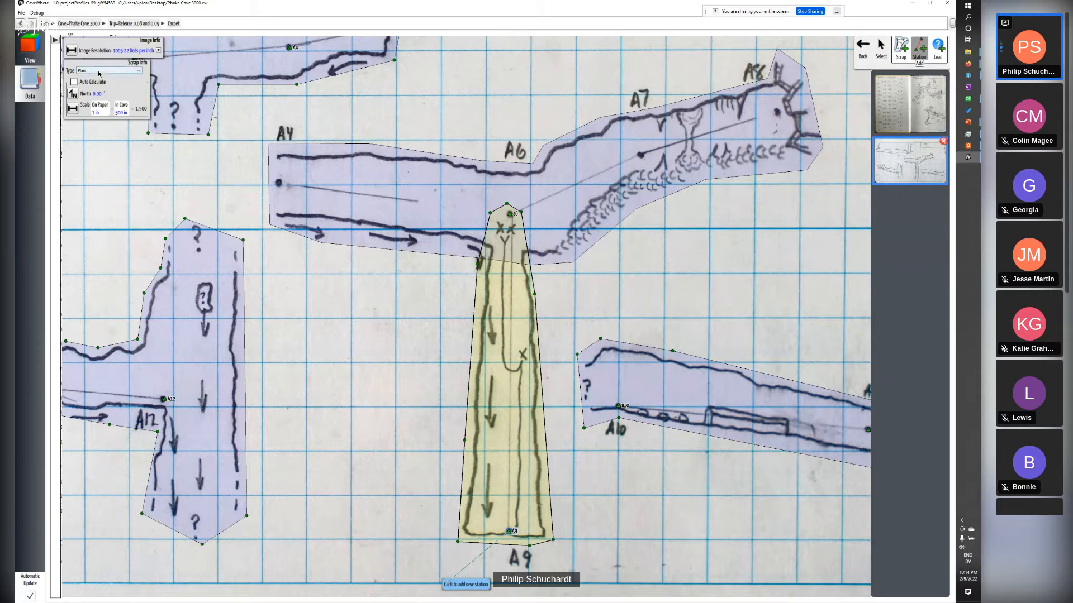
- Examine the newly carpeted shaft in the 3D view from several angles, comparing it with the profile notes
click(38, 51)
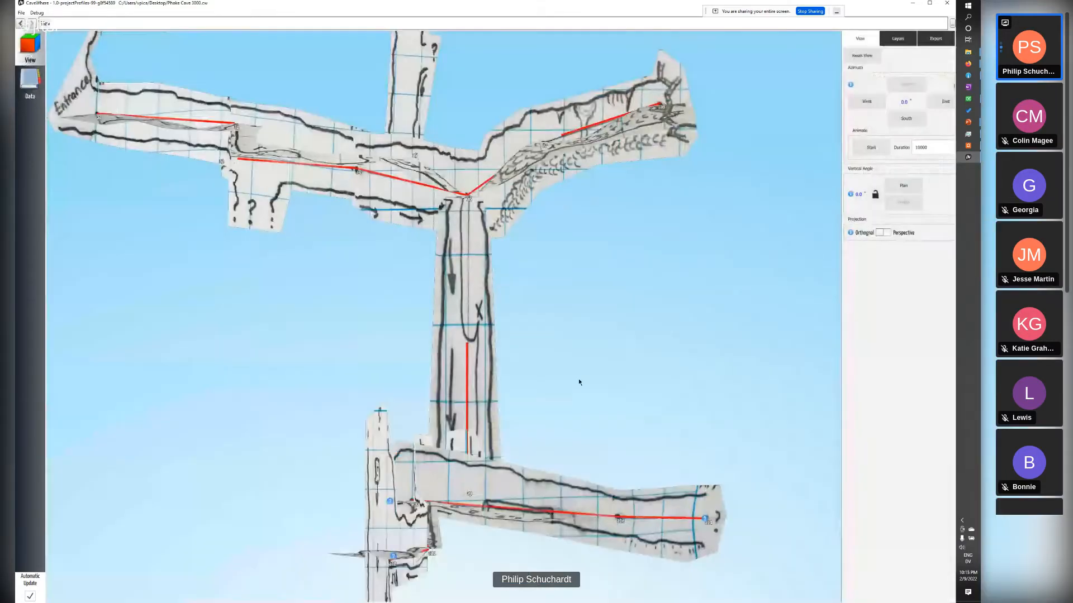
drag(526, 355, 495, 373)
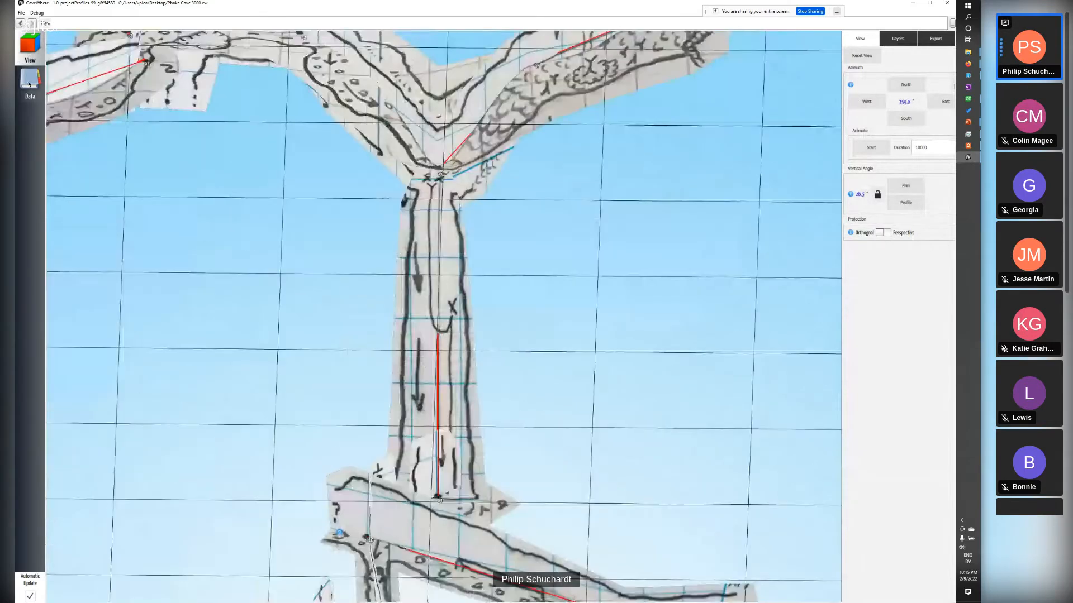
click(29, 82)
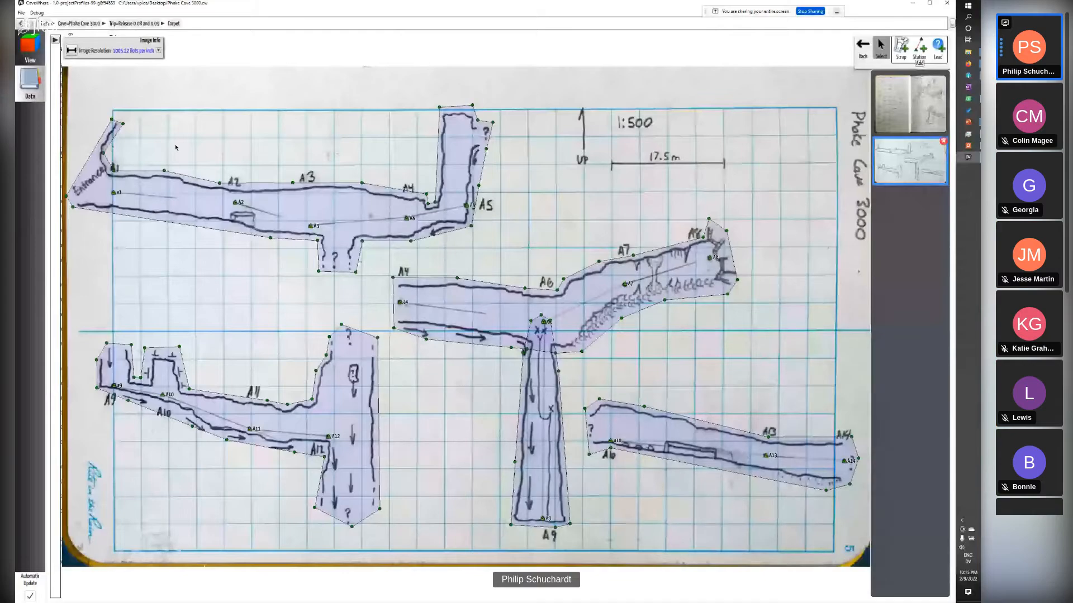
click(862, 45)
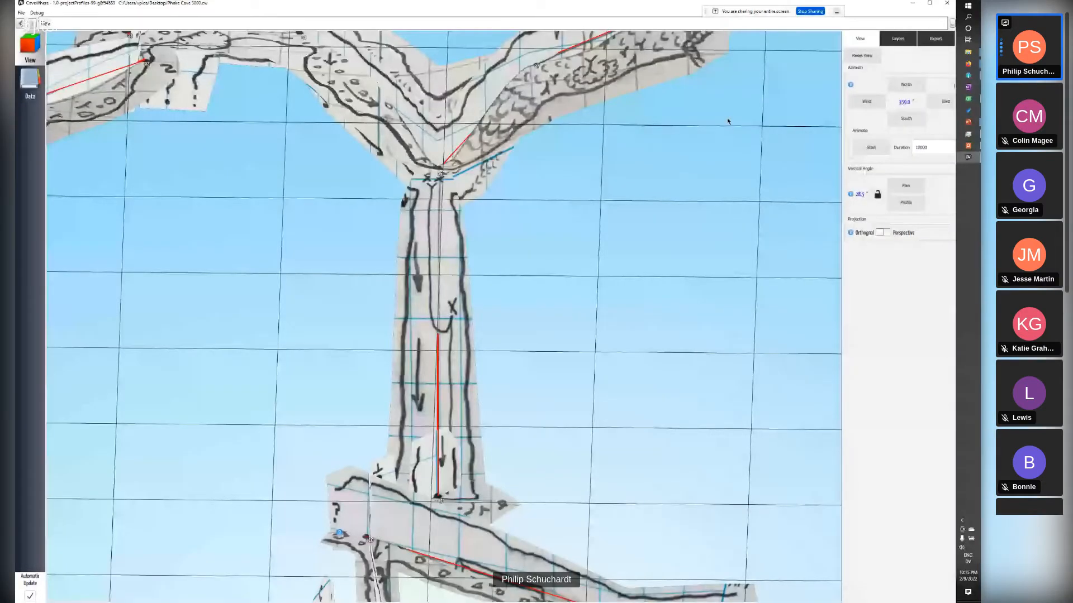
right_drag(728, 120, 487, 425)
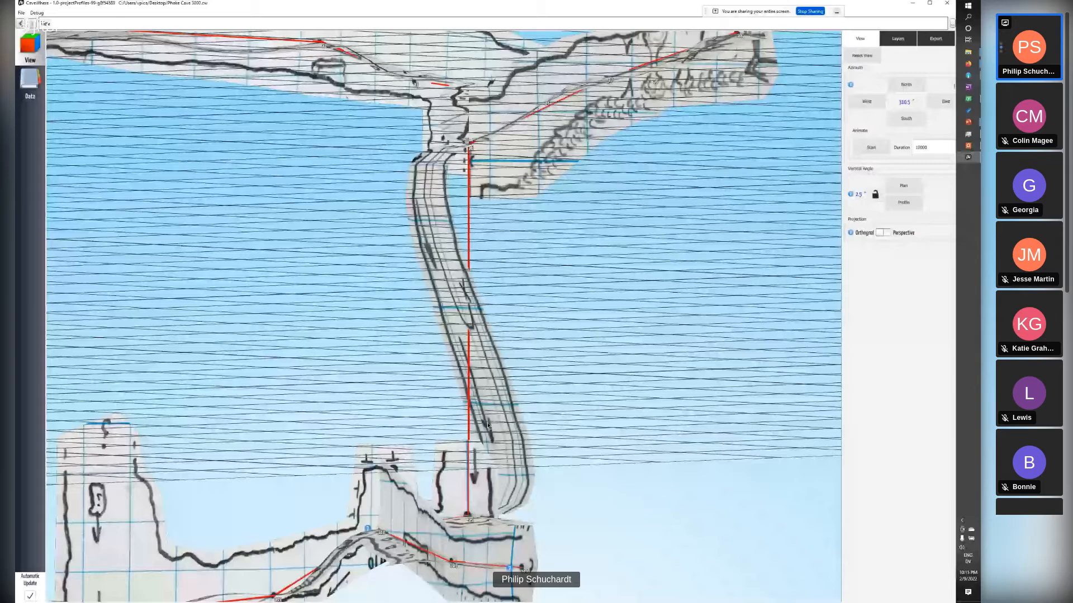
- Change the A6 to A9 shaft scrap's type to Project Profile and view it in the 3D model facing north
double_click(487, 426)
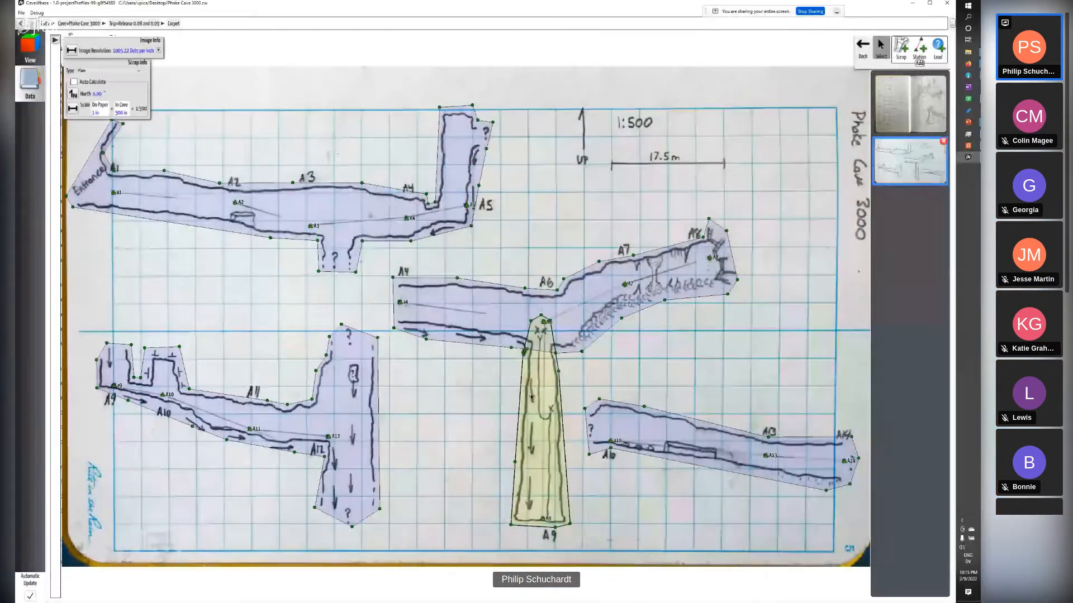
click(109, 71)
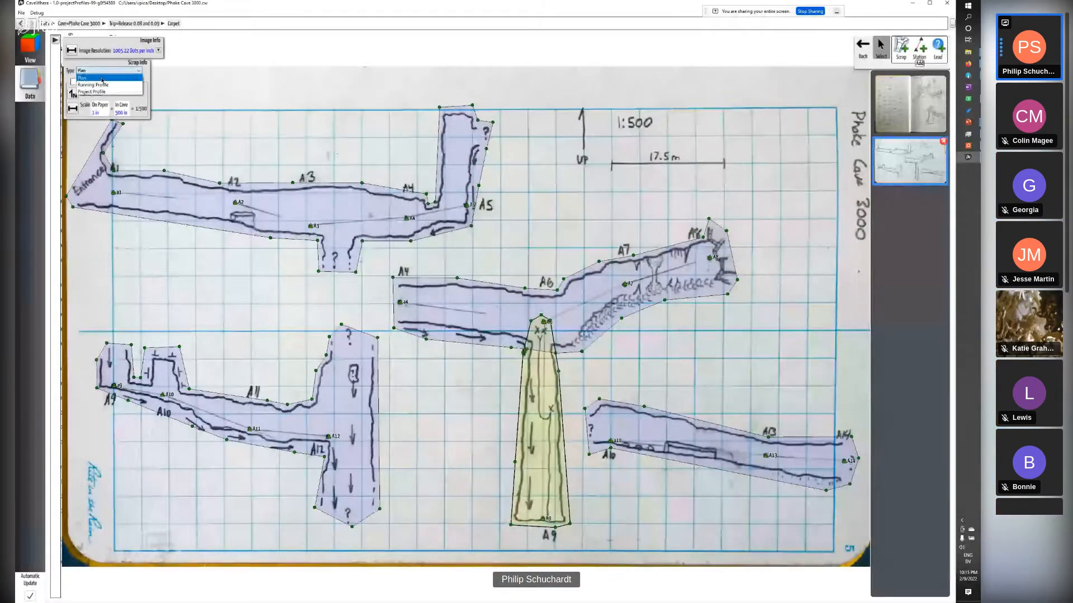
click(101, 93)
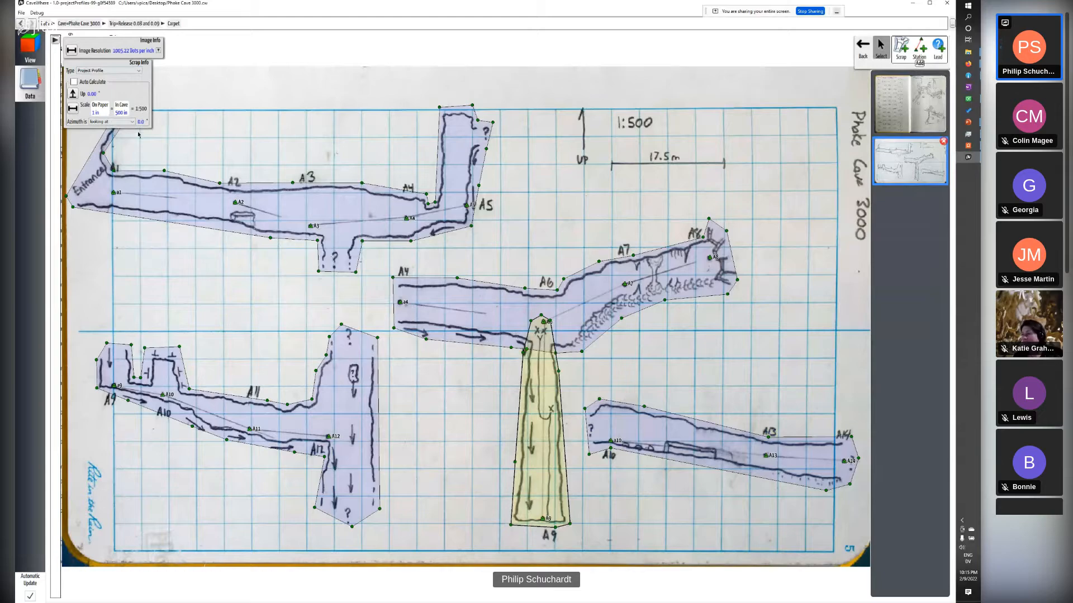
click(30, 47)
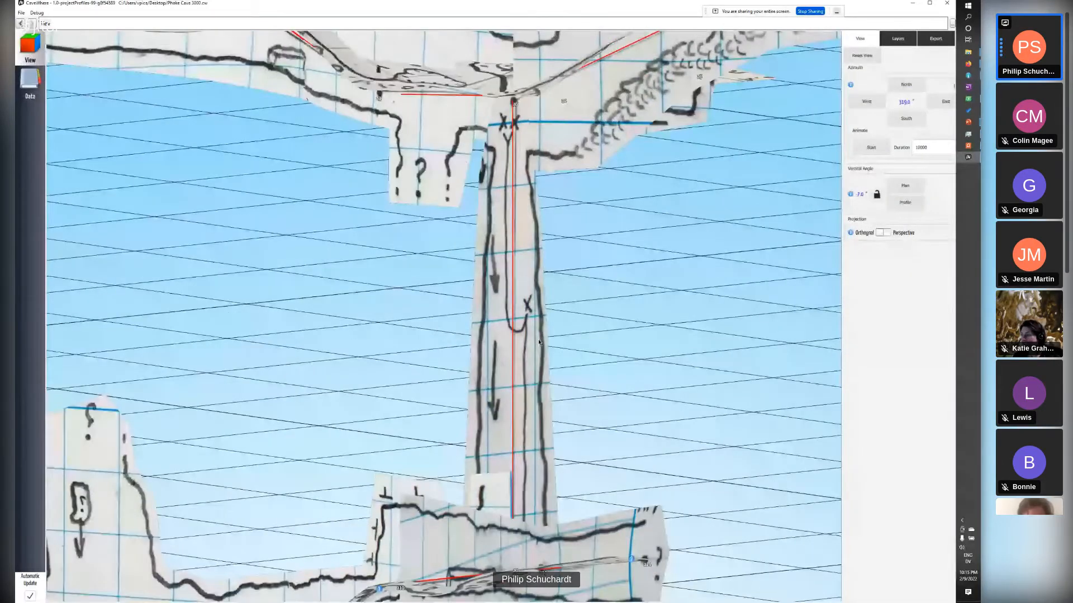
click(906, 83)
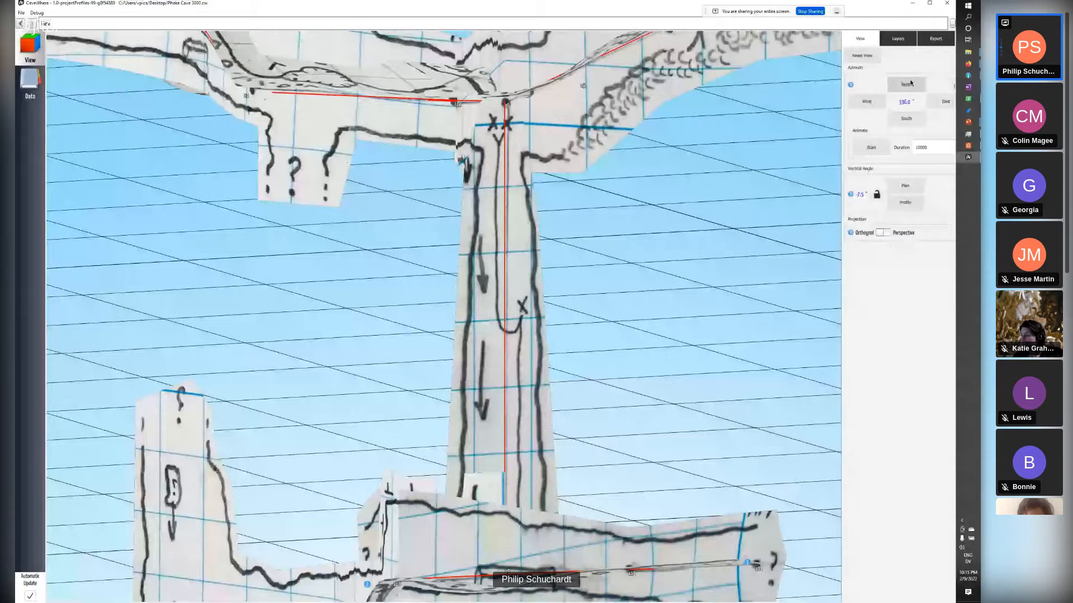
- Examine the projected shaft scrap between A6 and A9 in the 3D view from several azimuths and vertical angles
scroll(473, 394, down, 3)
right_drag(474, 394, 493, 465)
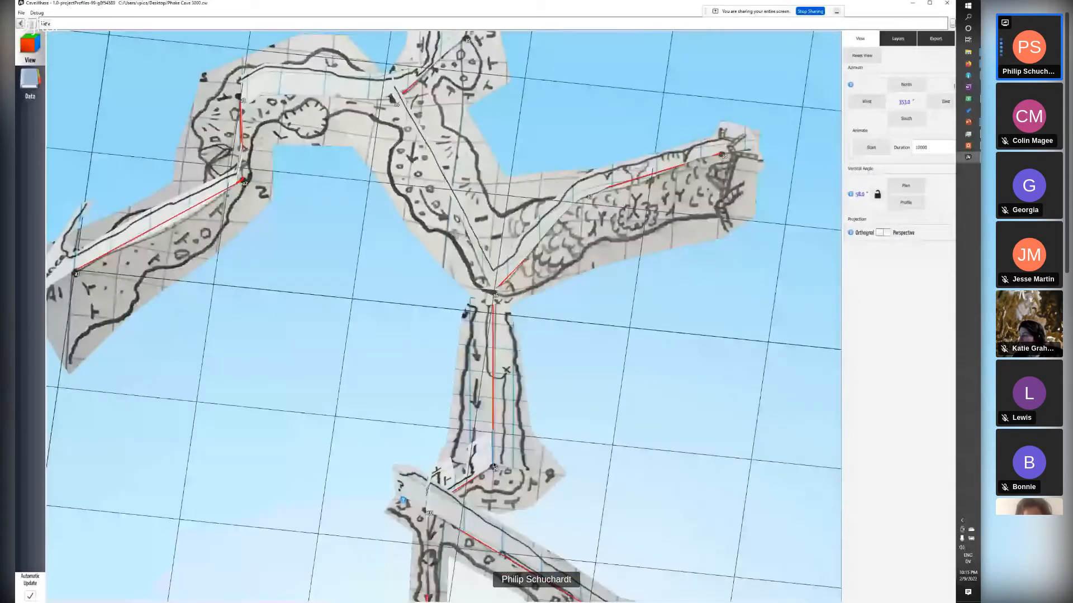
right_drag(493, 465, 421, 458)
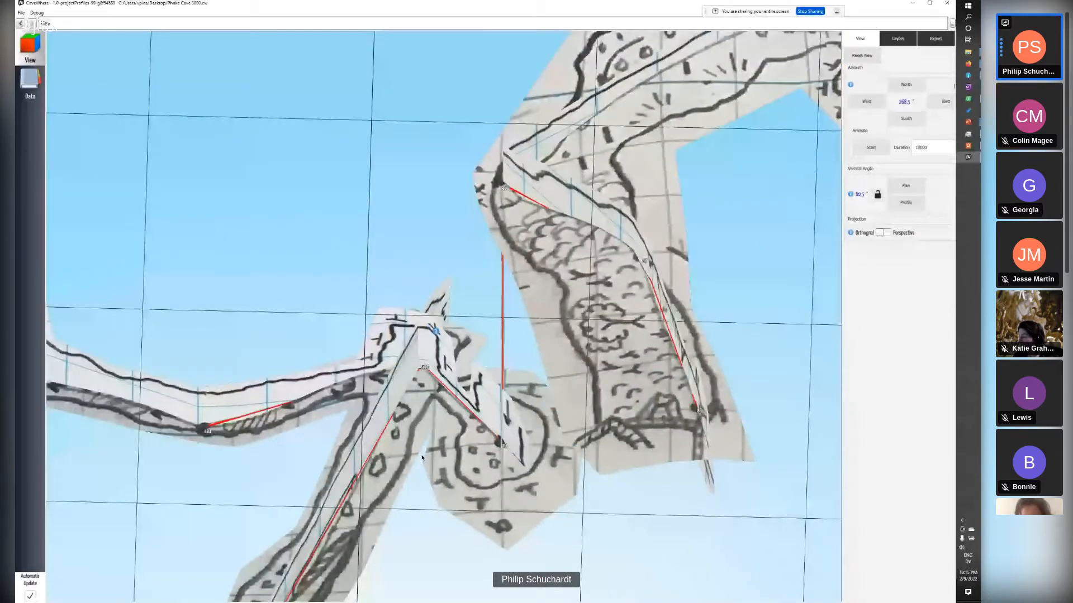
right_drag(421, 458, 456, 441)
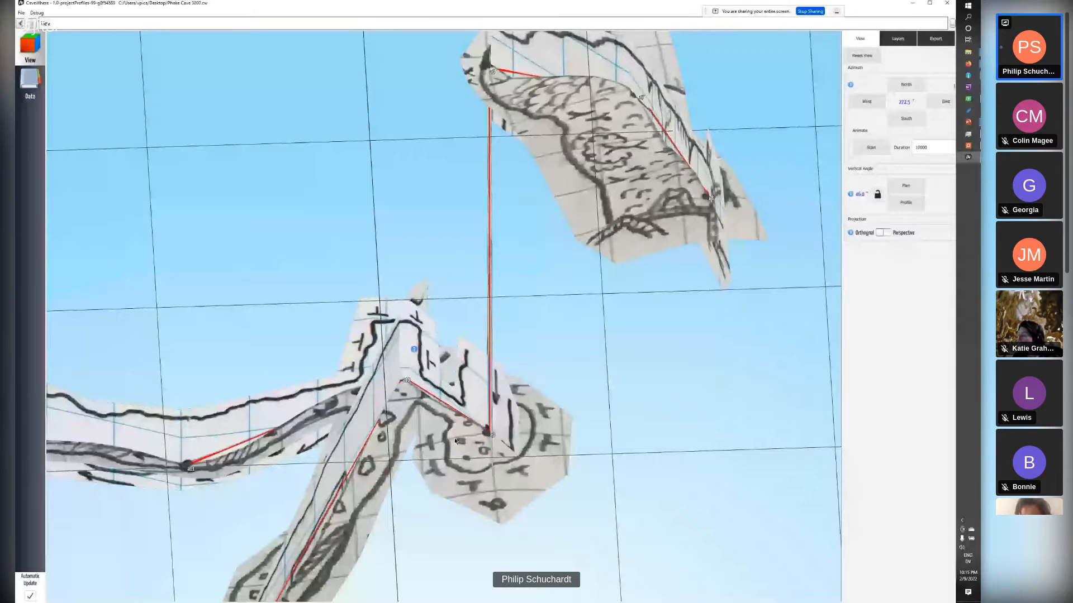
right_drag(456, 441, 216, 137)
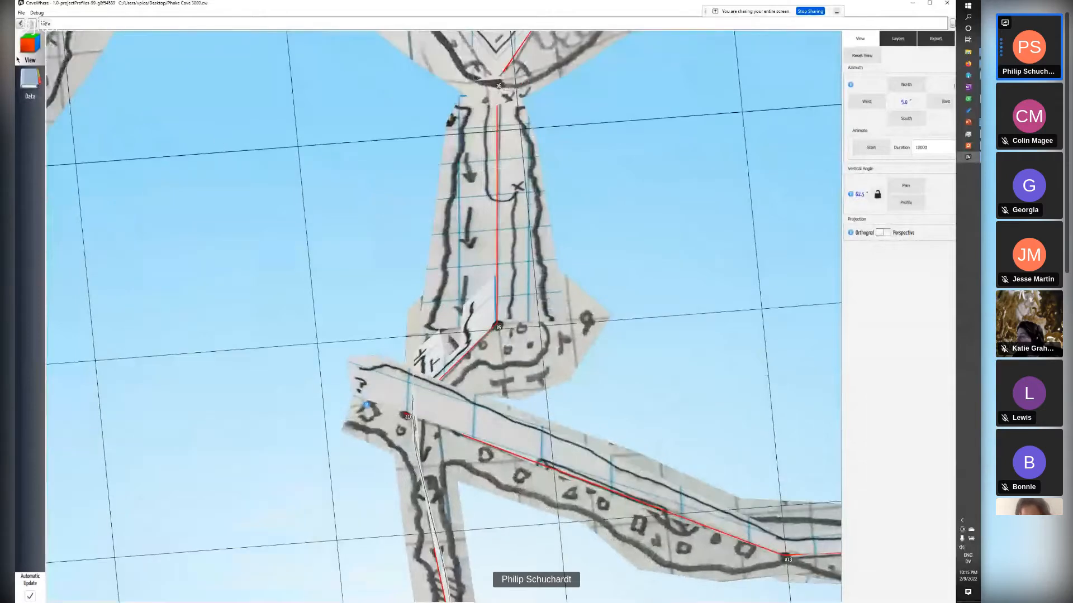
- Set the A6 to A9 shaft scrap's projection azimuth to 45° and return to the 3D model
click(36, 83)
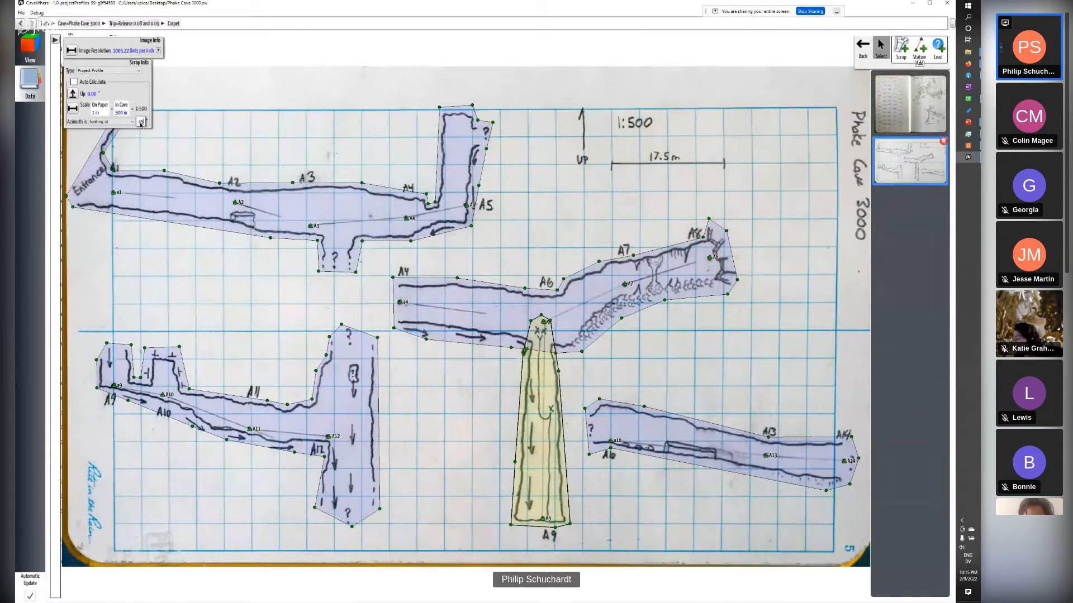
click(141, 122)
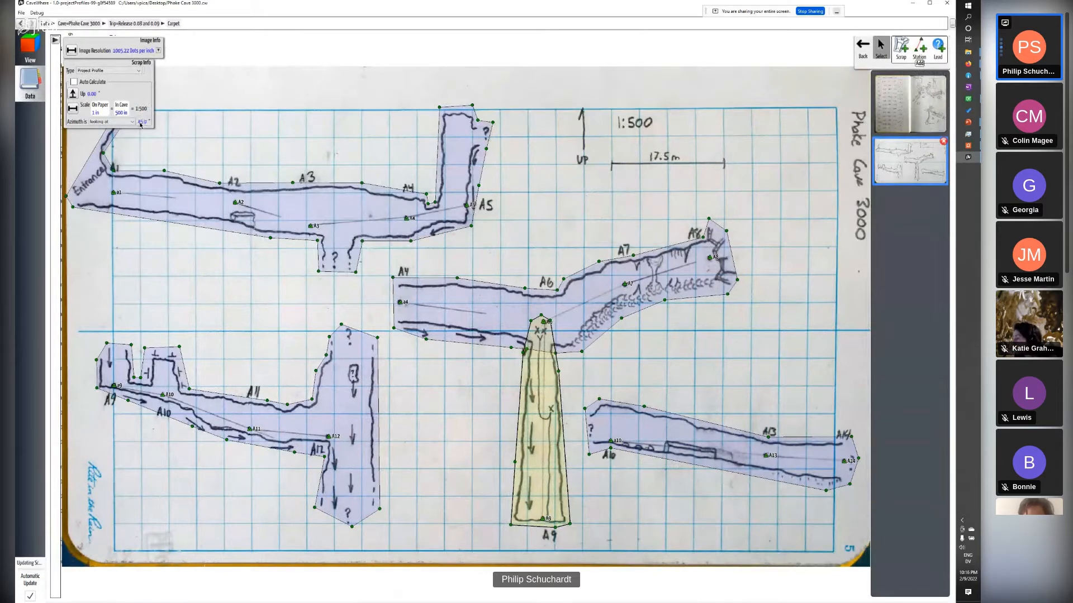
click(30, 48)
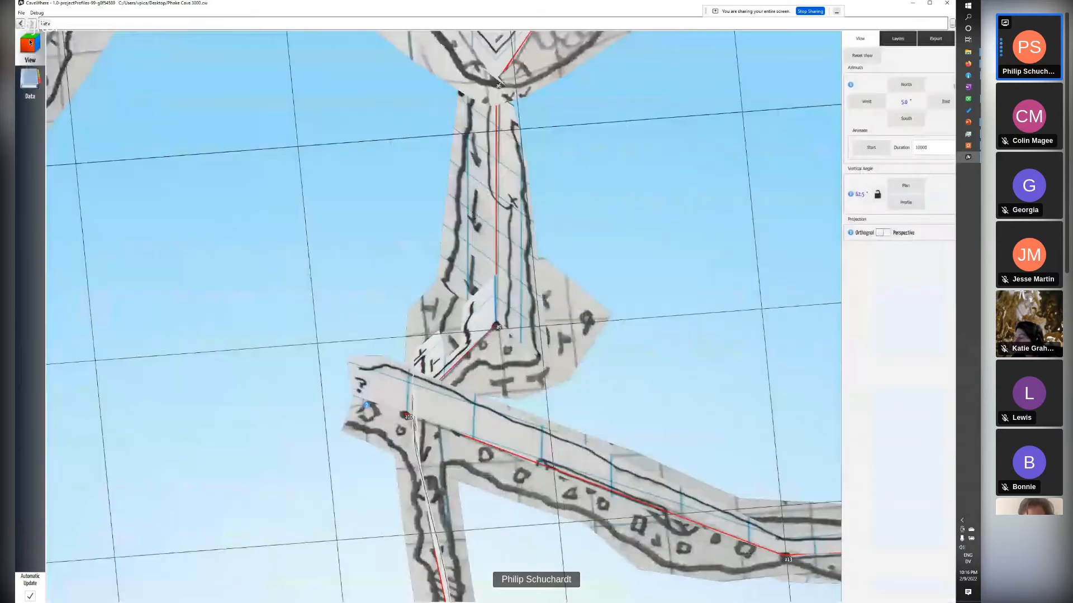
- Inspect the rotated shaft projection in the 3D model at an oblique angle, facing north, and from directly above
mouse_move(459, 364)
mouse_down()
mouse_move(468, 346)
mouse_move(446, 358)
mouse_up()
scroll(469, 347, down, 3)
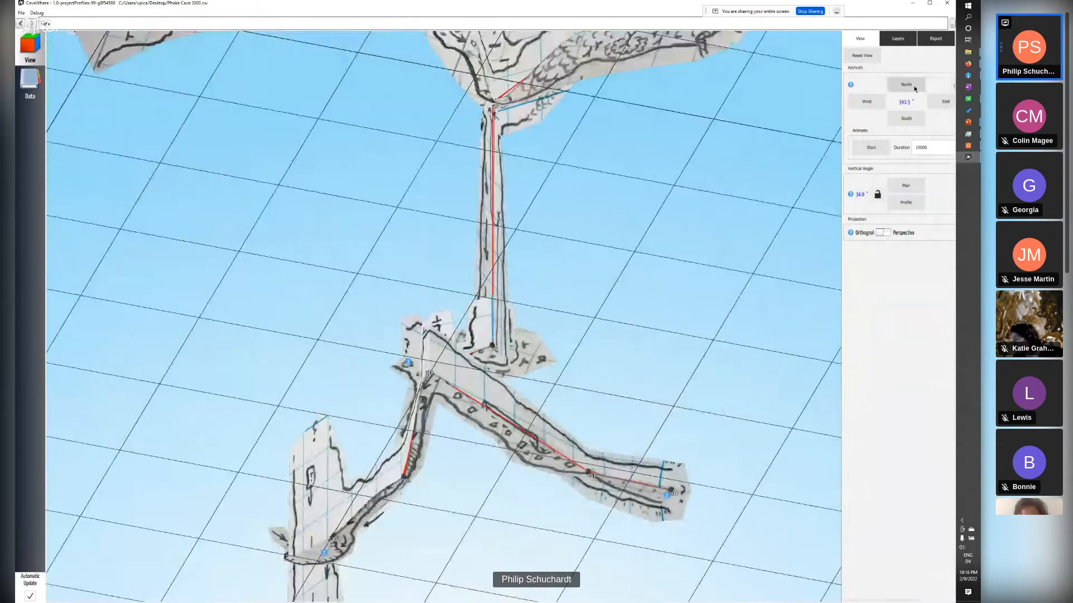
click(905, 85)
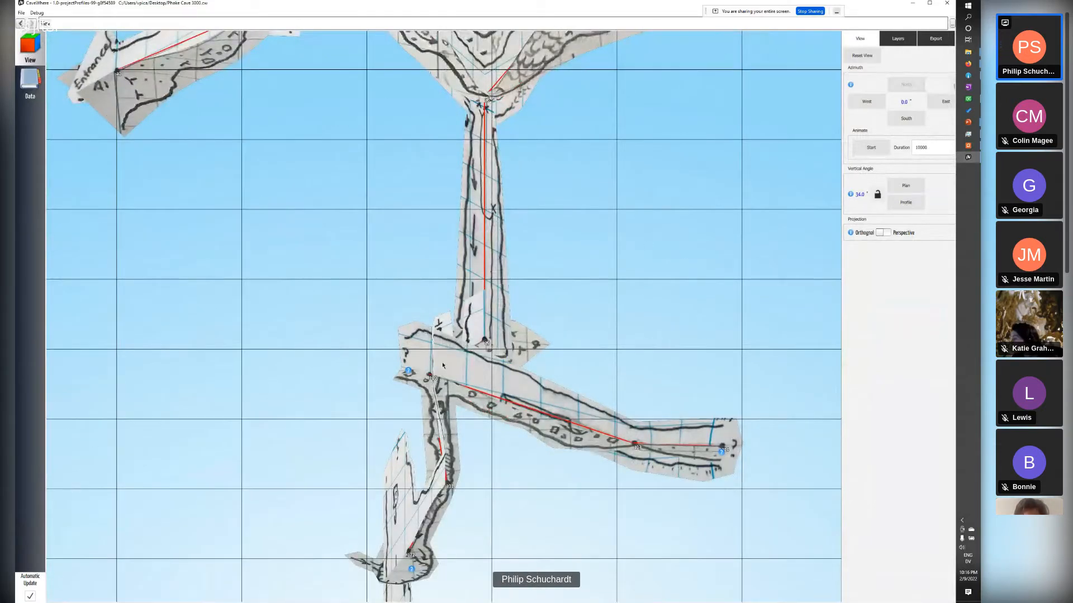
scroll(443, 366, down, 5)
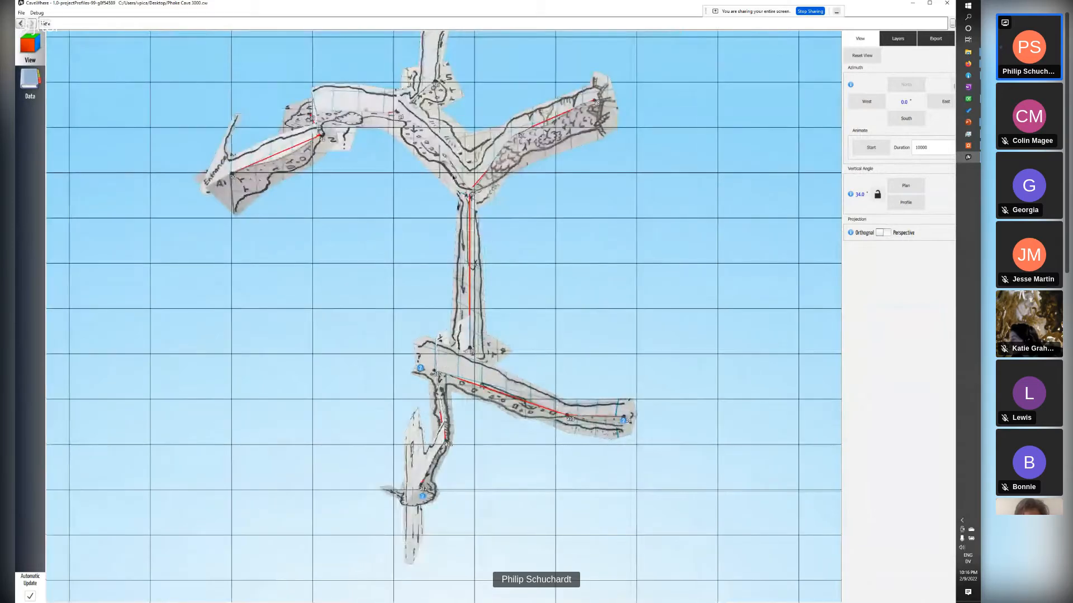
right_drag(417, 314, 419, 372)
scroll(338, 241, up, 5)
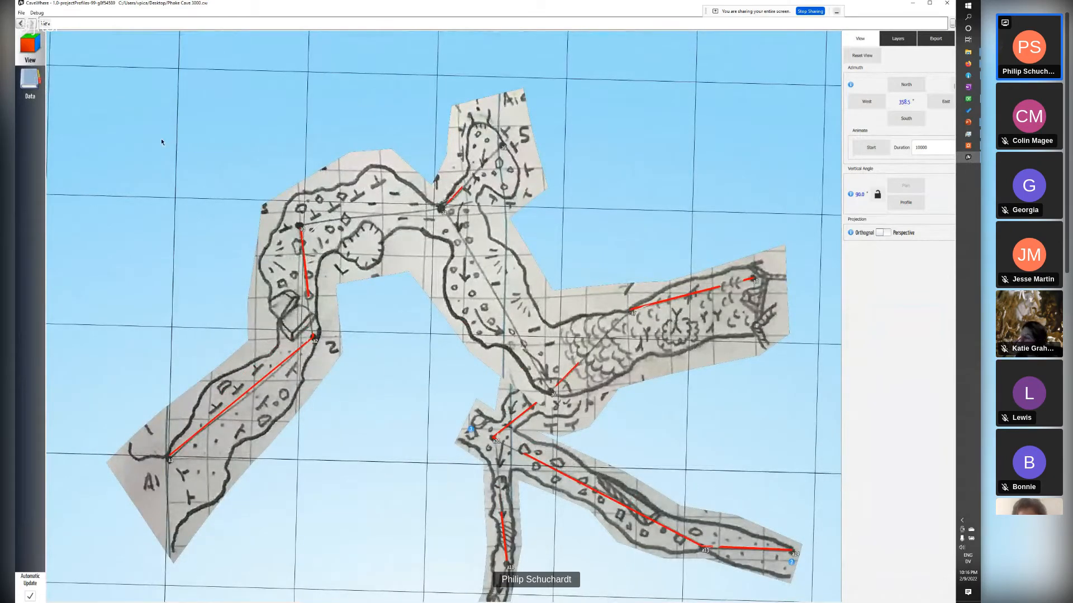
- Open the plan sketch page and place a lead at the "Needs Aid" end of the passage near station A5
click(29, 84)
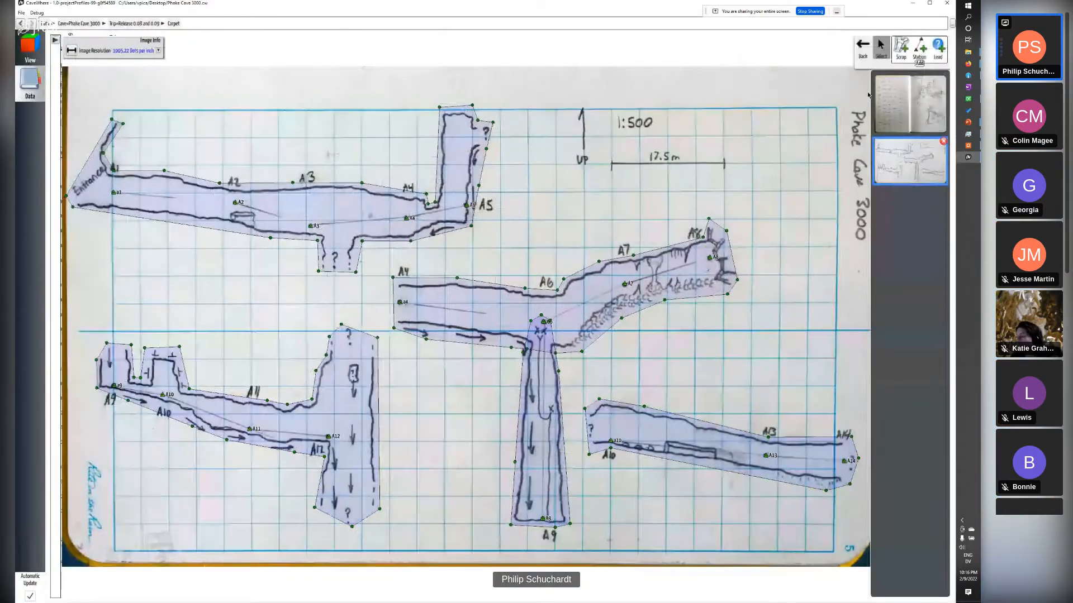
click(909, 103)
click(667, 151)
scroll(757, 143, up, 2)
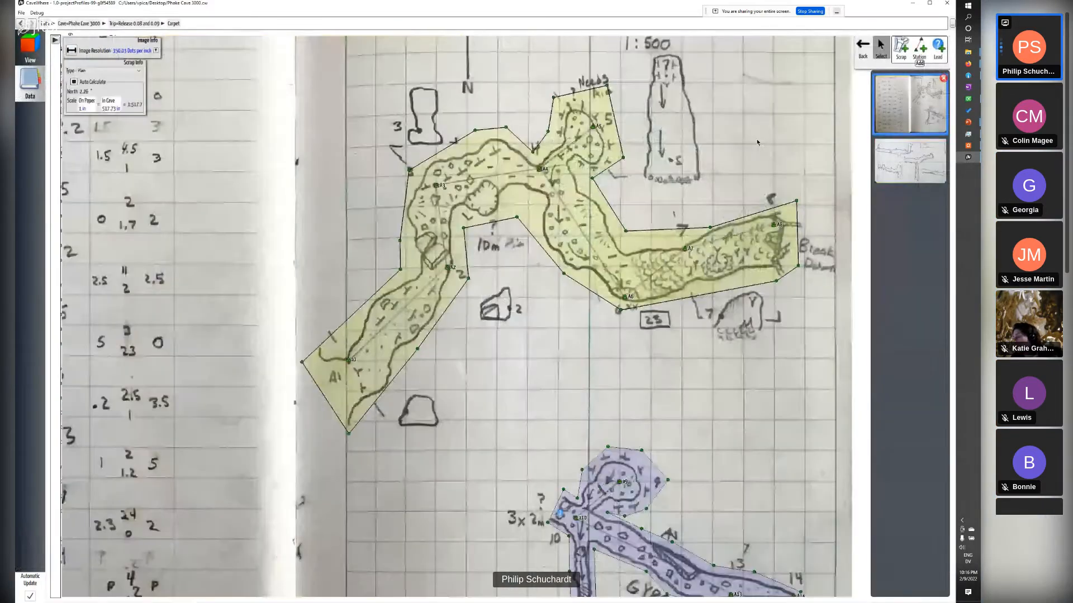
scroll(708, 136, up, 2)
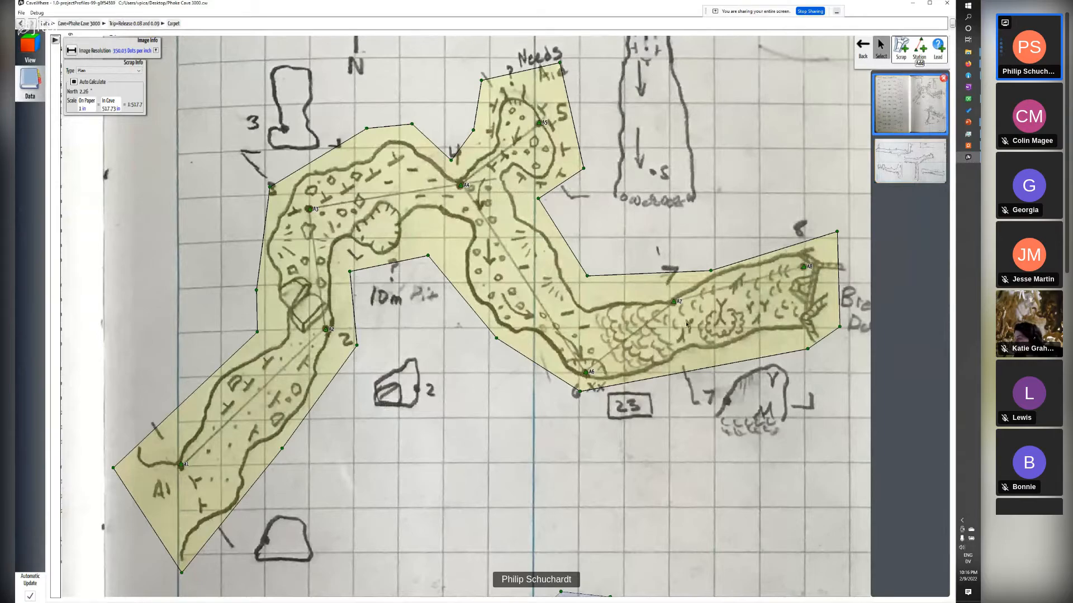
scroll(454, 293, down, 2)
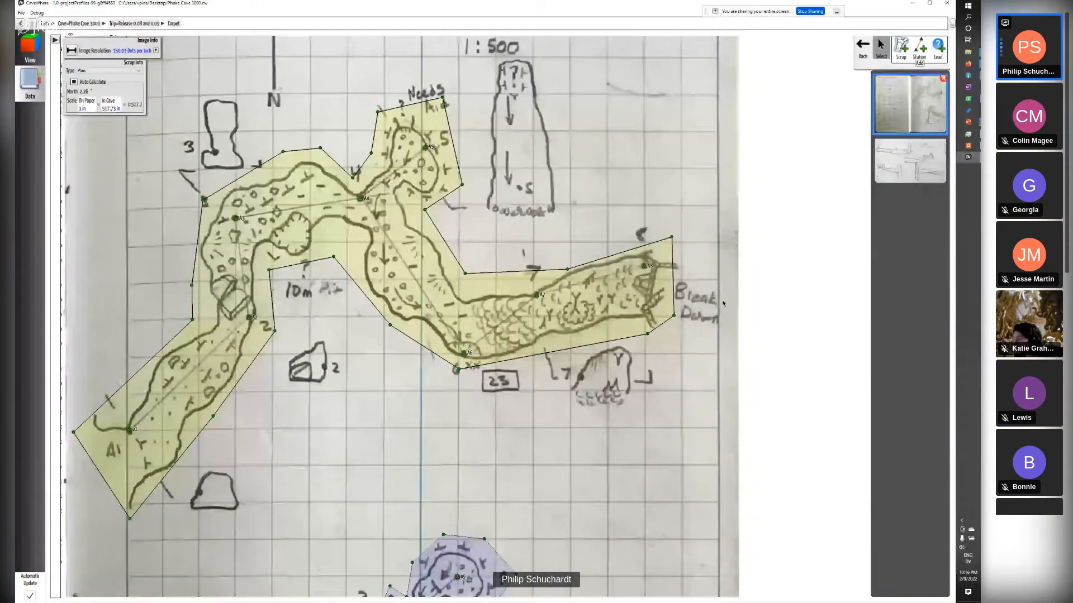
scroll(270, 143, up, 3)
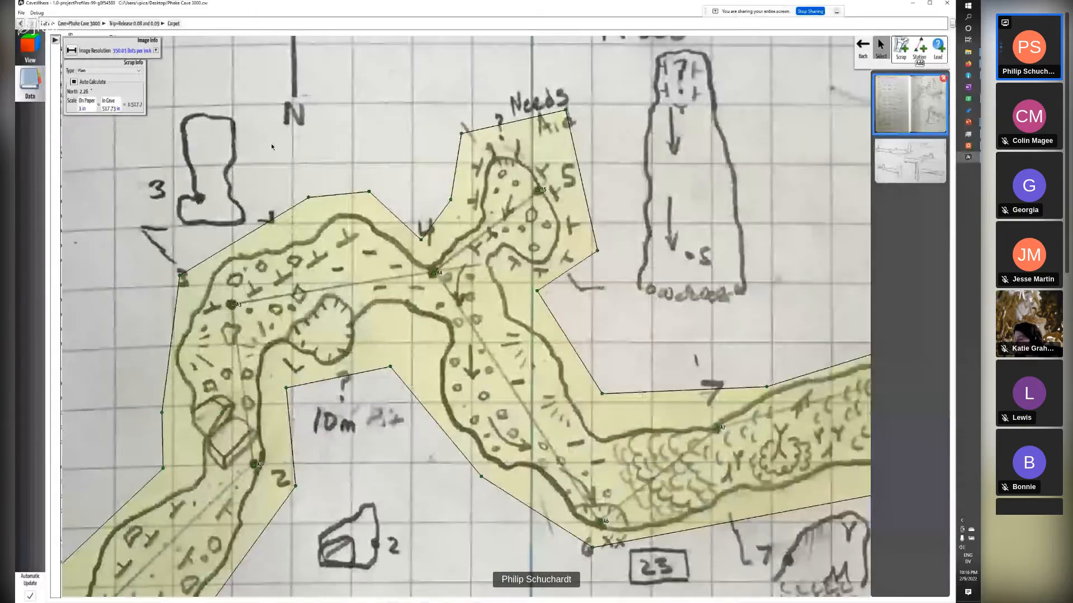
click(938, 46)
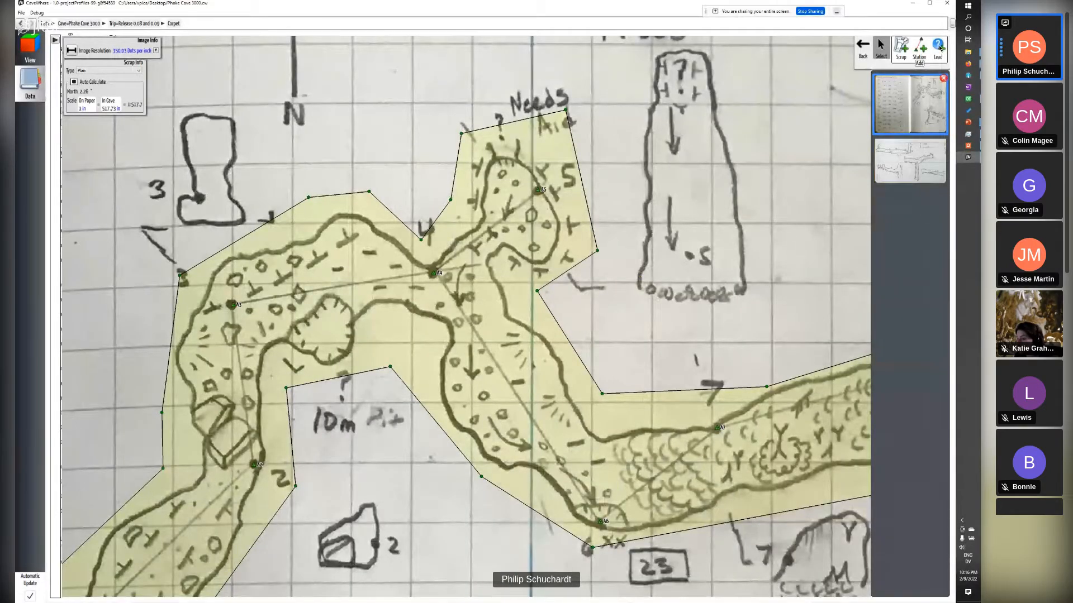
click(521, 173)
drag(521, 172, 503, 147)
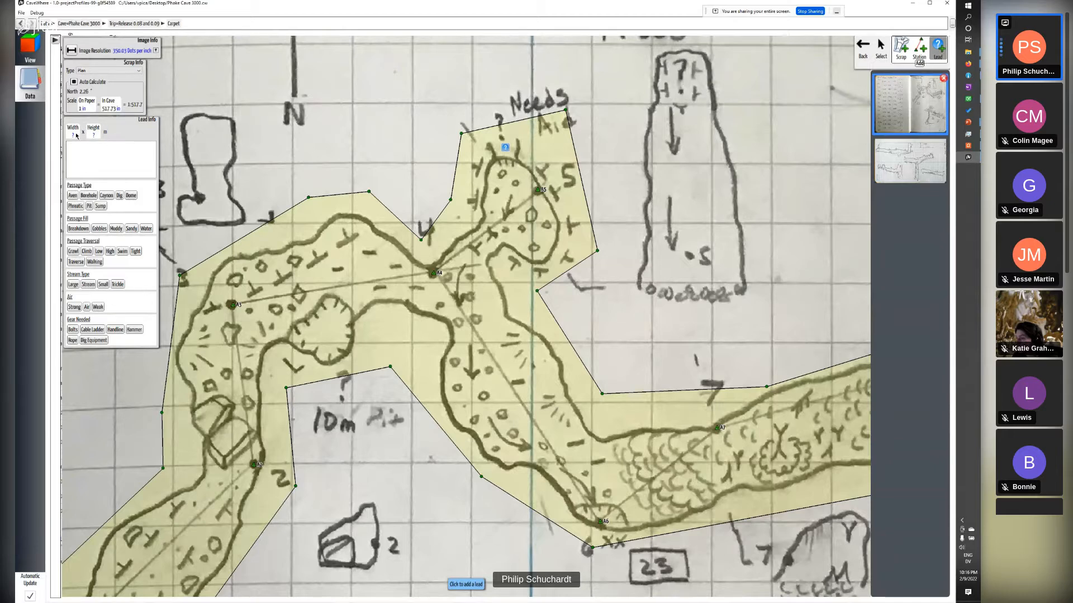
- Describe the A5 lead with "Air", followed by the climber's first name and "climb this 60s"
click(90, 159)
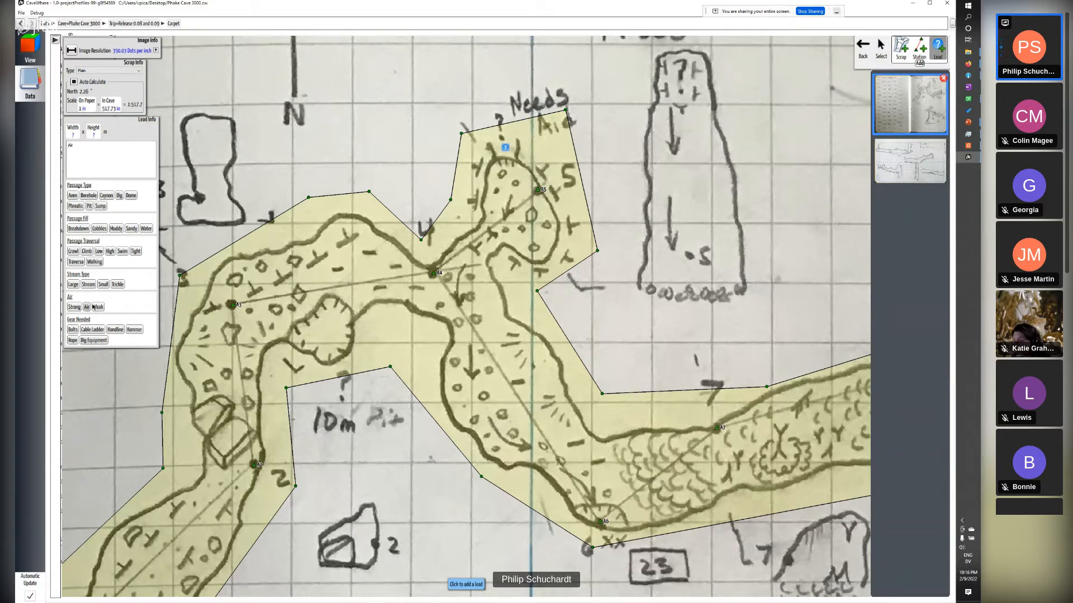
double_click(97, 150)
key(End)
text(, Joe c)
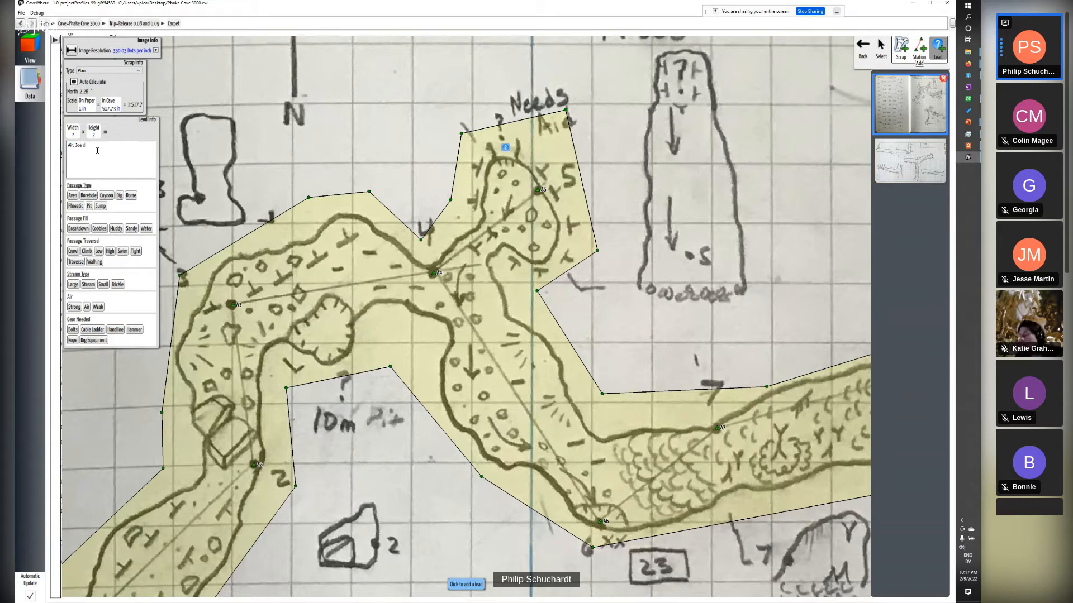
text(limb this 60s)
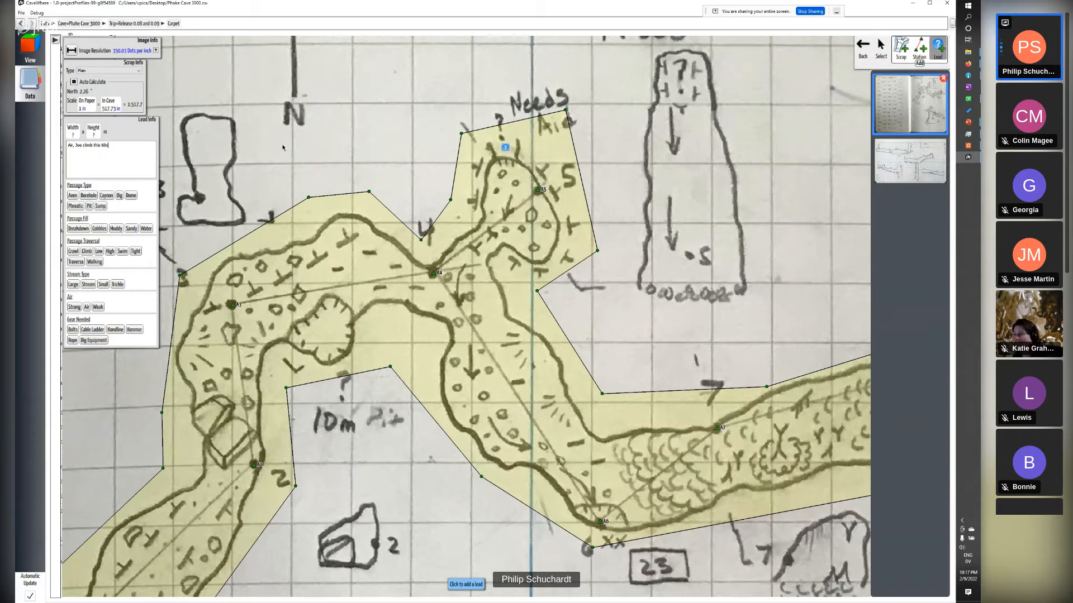
- Add a lead on the pit near station A3 and describe it as "10m pit"
click(326, 332)
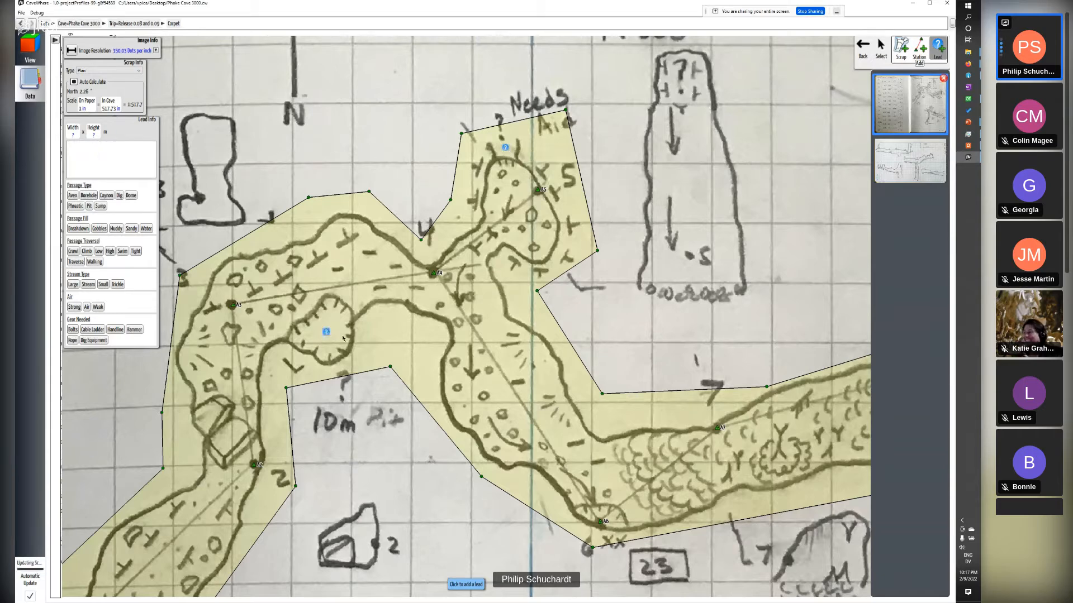
click(118, 154)
text(10m pit)
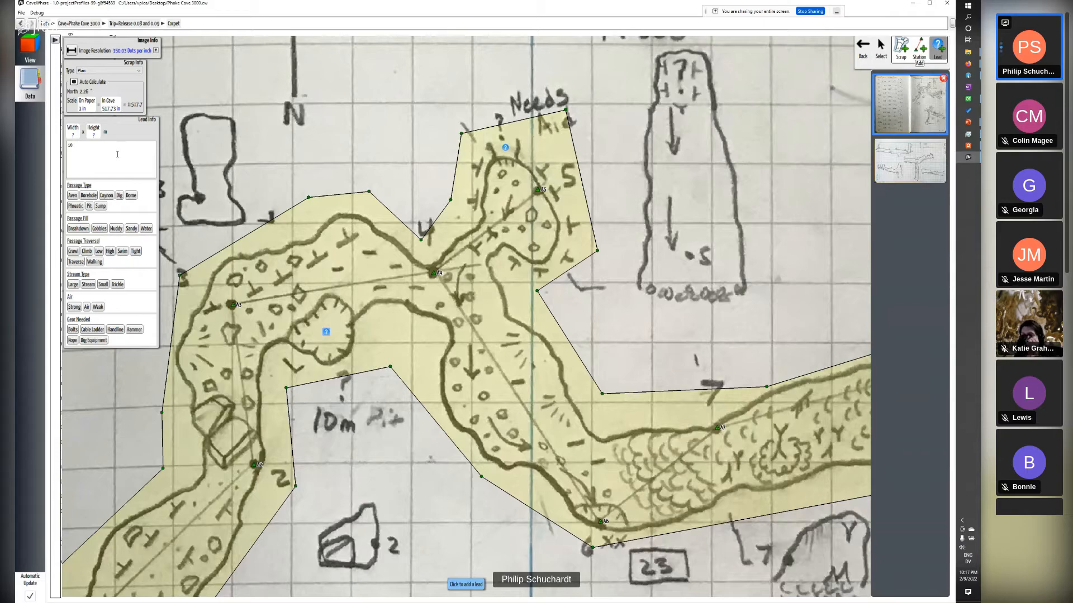
- Check the new leads in the 3D model and open the sketch notes linked to the A5 lead
click(29, 49)
scroll(432, 257, down, 3)
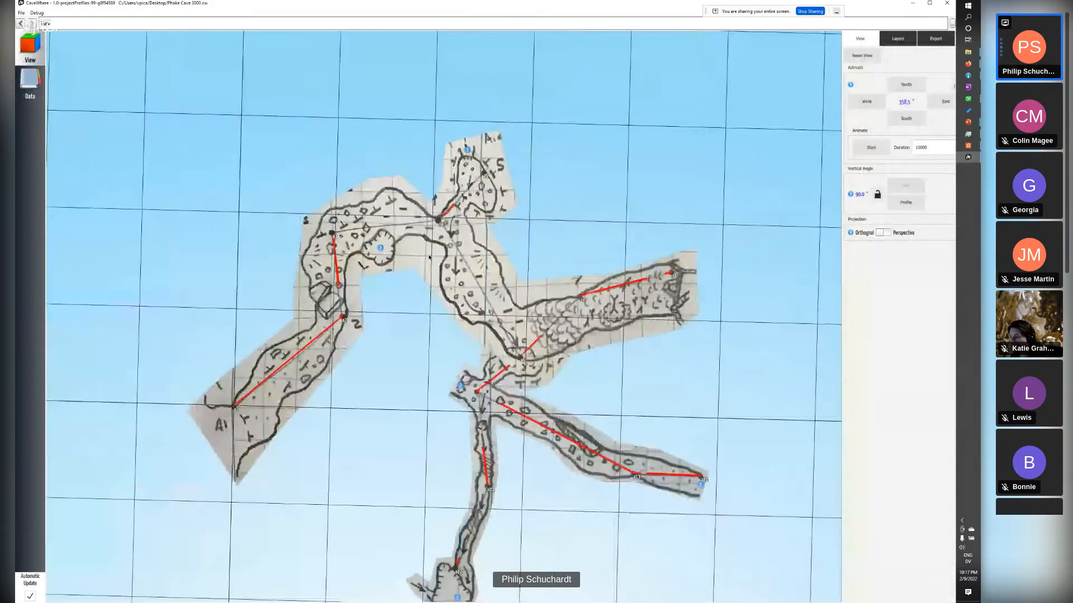
mouse_move(429, 257)
right_down()
mouse_move(412, 252)
mouse_move(463, 226)
mouse_move(406, 249)
right_up()
click(476, 158)
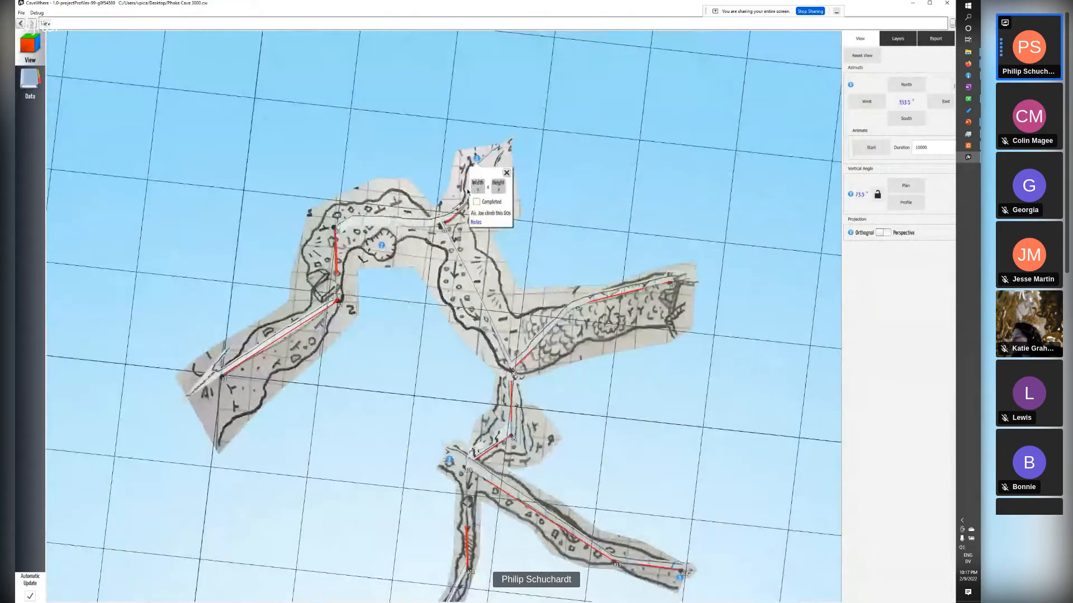
click(476, 222)
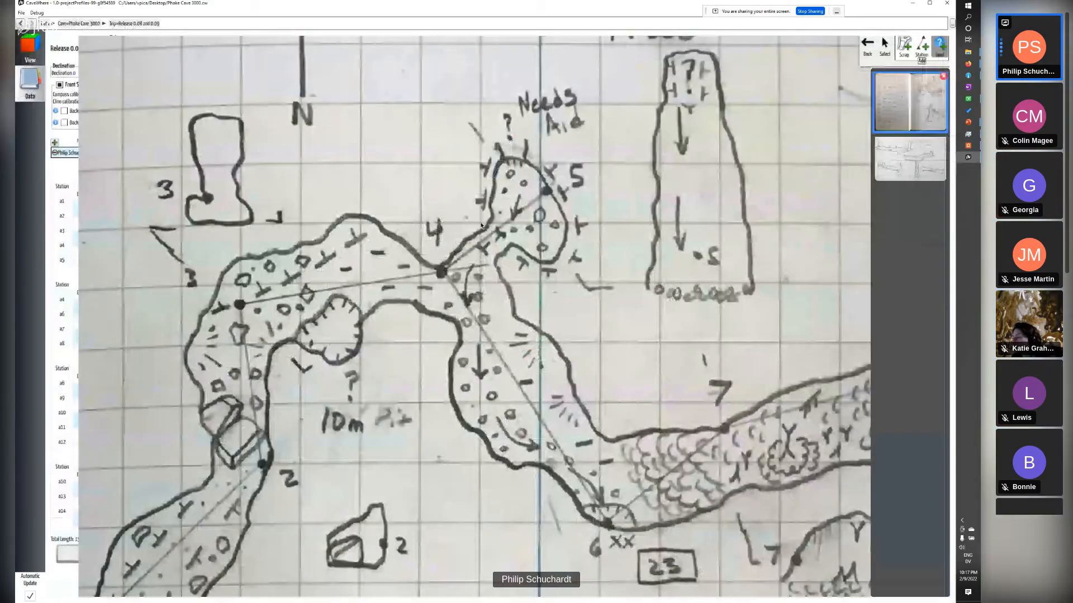
scroll(530, 194, down, 12)
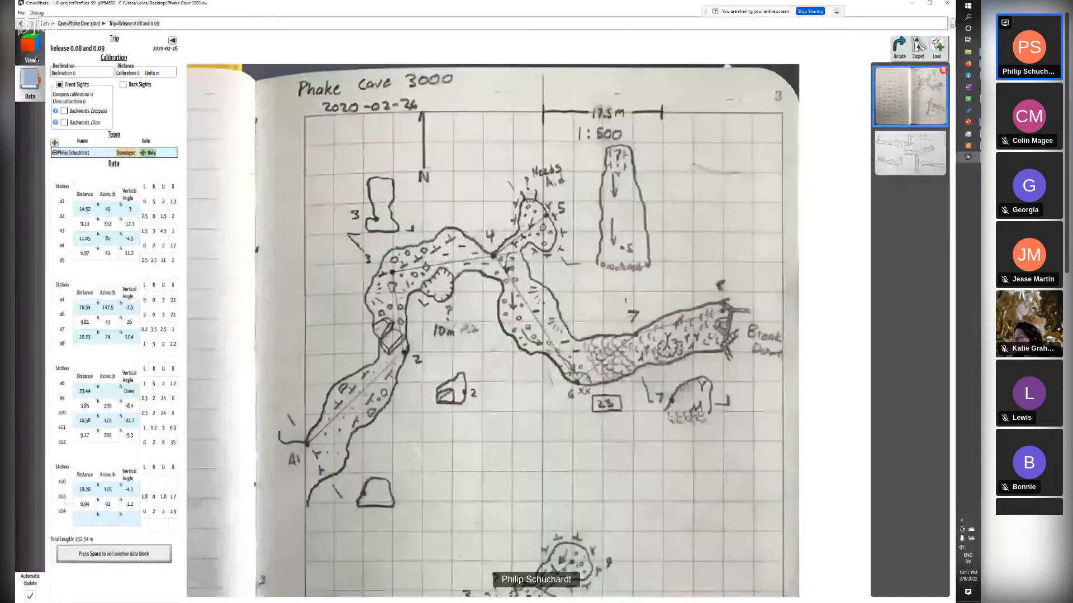
- Open the leads list of Phake Cave 3000 and measure lead distances from station a5
click(79, 24)
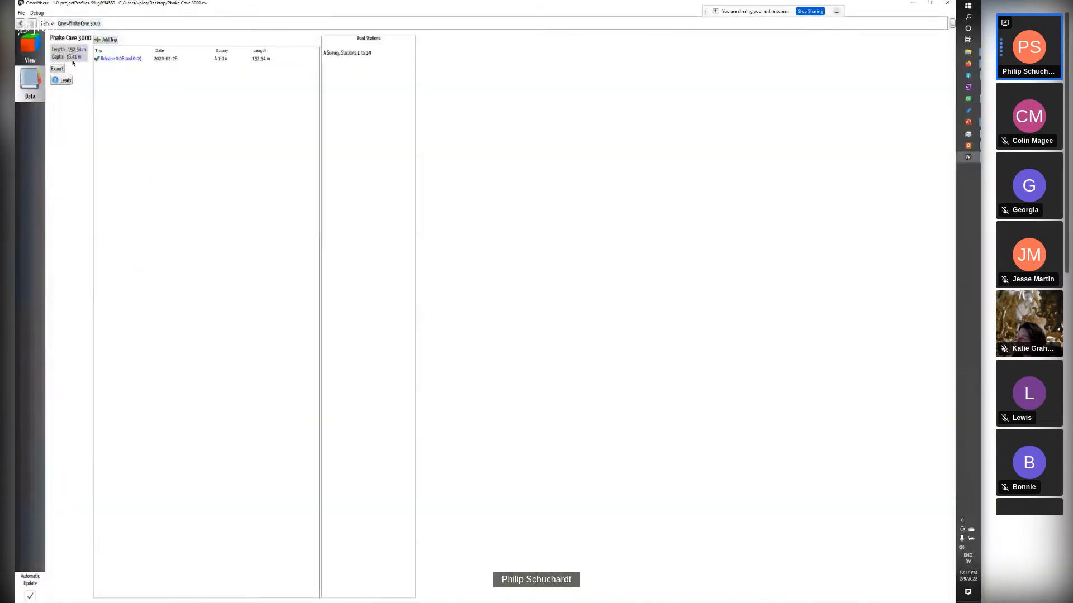
click(62, 80)
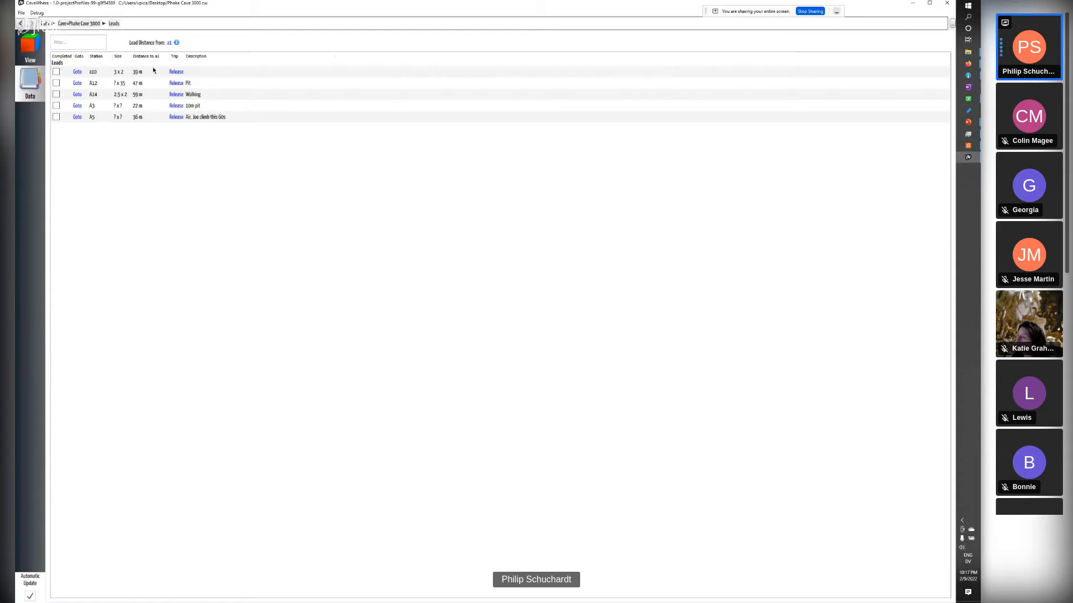
click(169, 42)
text(a5)
key(Return)
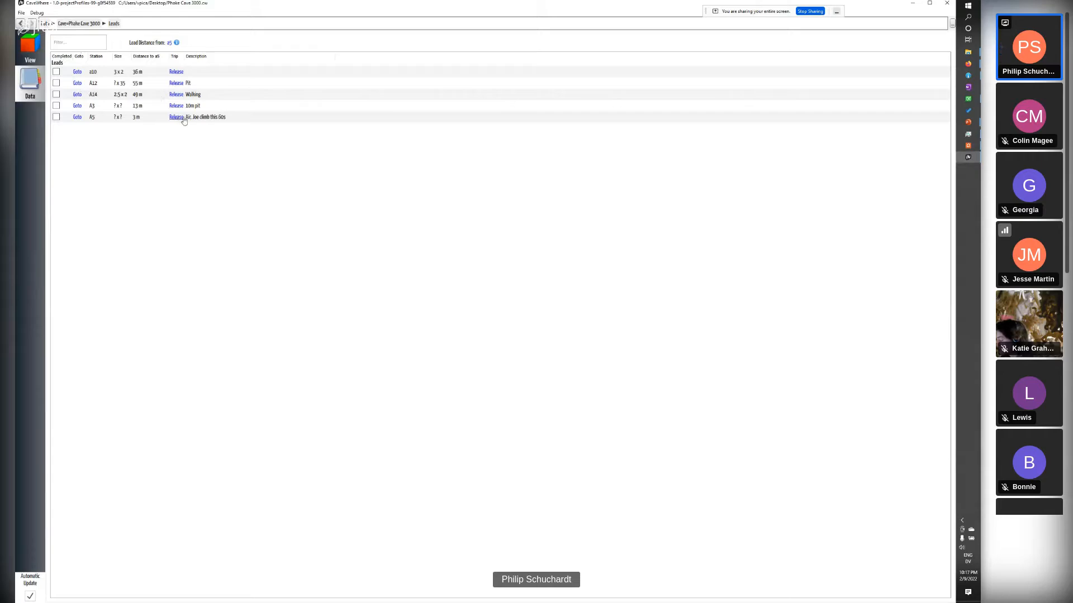
- Go to the A3 "10m pit" lead in the 3D model, inspect its details, and close its pop-up
click(77, 106)
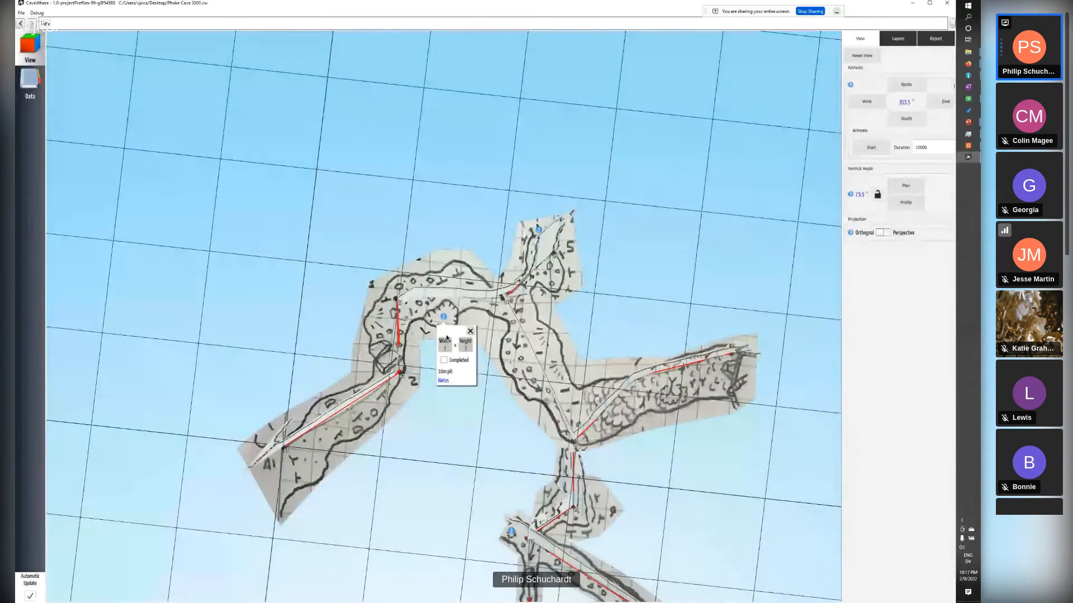
scroll(442, 314, up, 2)
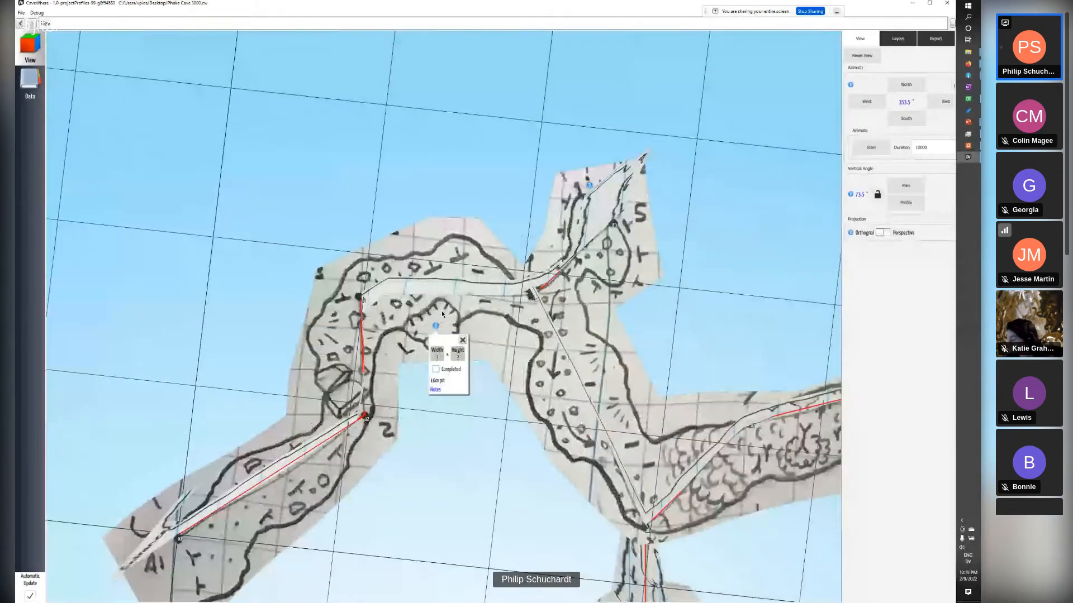
scroll(443, 314, up, 1)
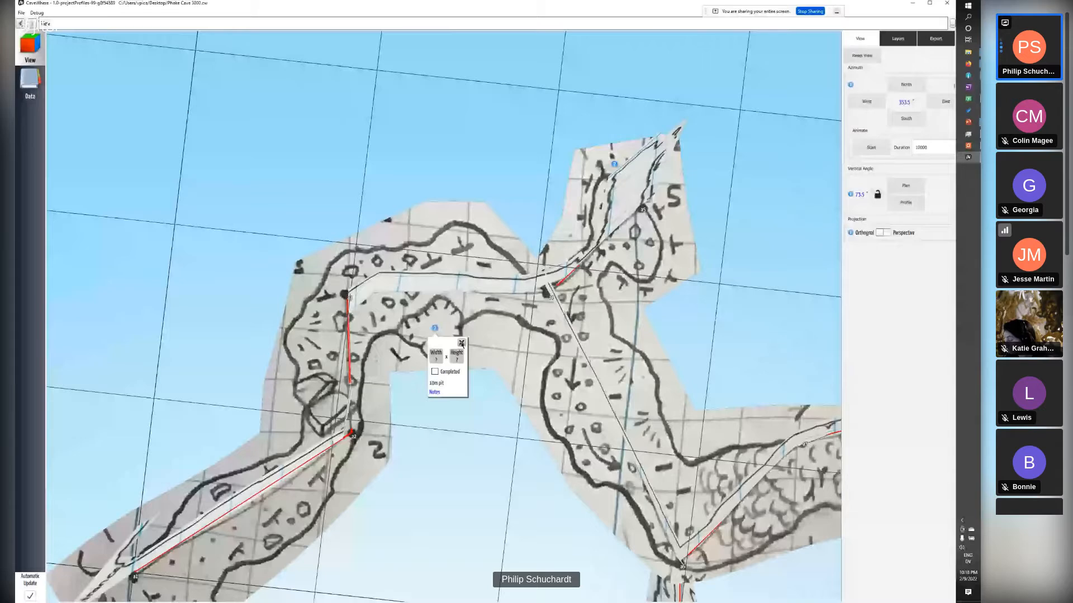
click(461, 343)
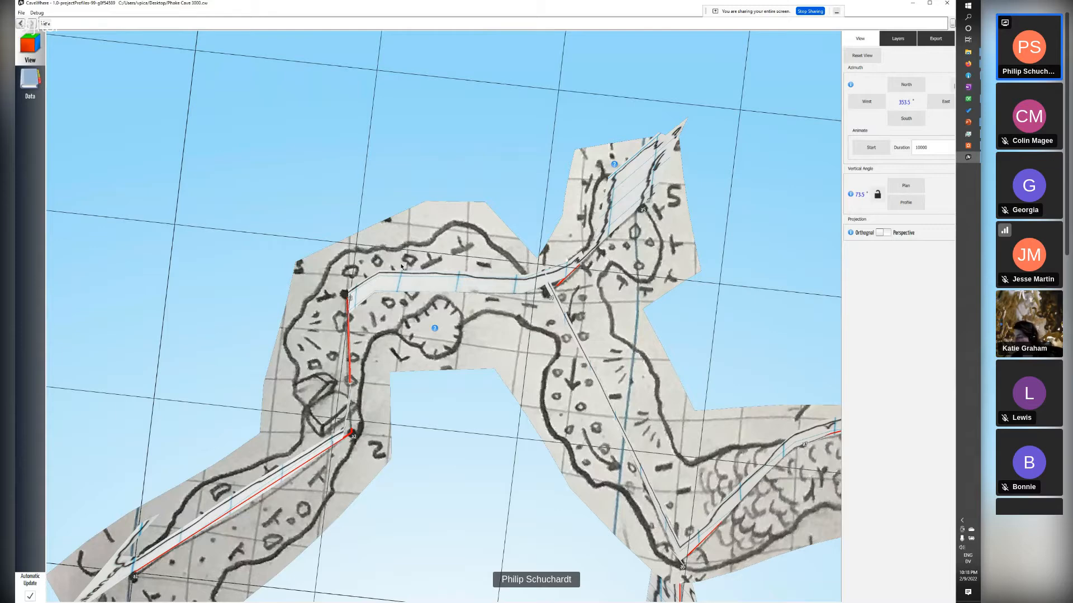
scroll(400, 264, down, 2)
scroll(403, 264, down, 2)
scroll(452, 324, down, 2)
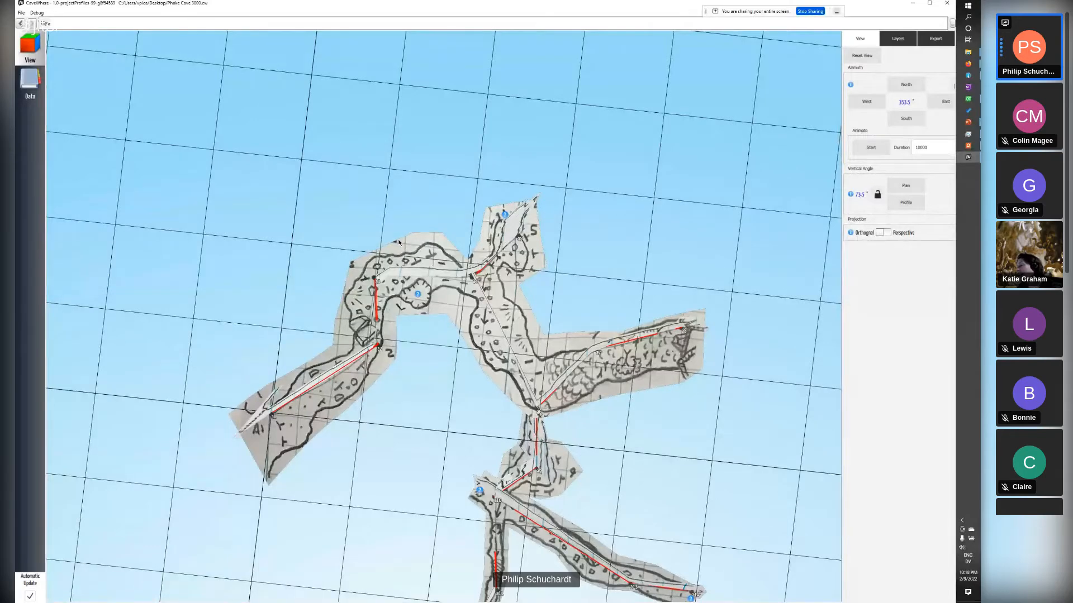
scroll(398, 241, down, 1)
scroll(399, 242, down, 2)
scroll(399, 242, up, 1)
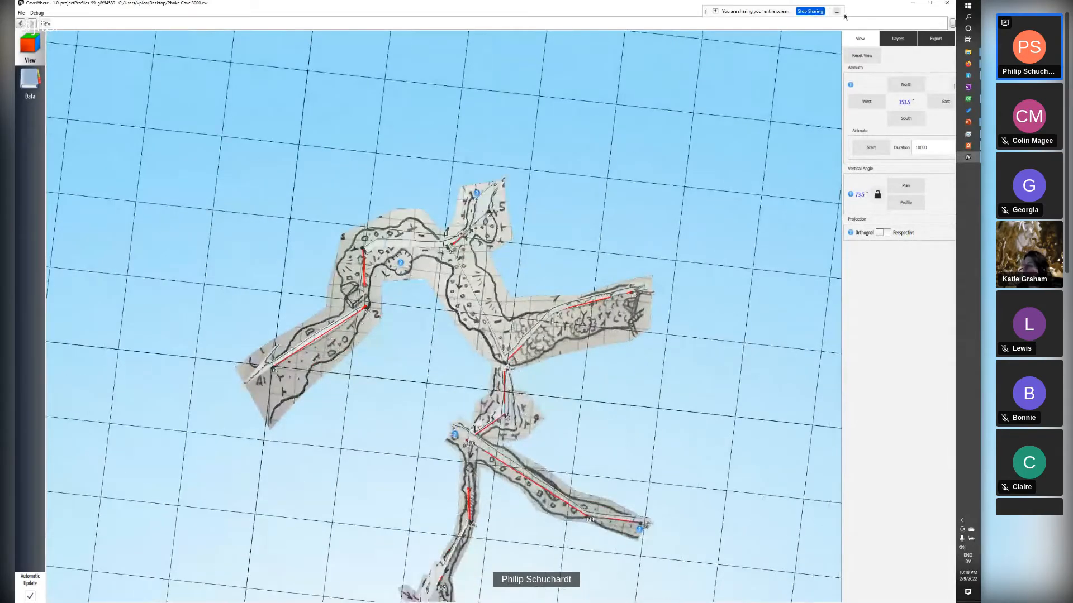
click(898, 39)
click(859, 39)
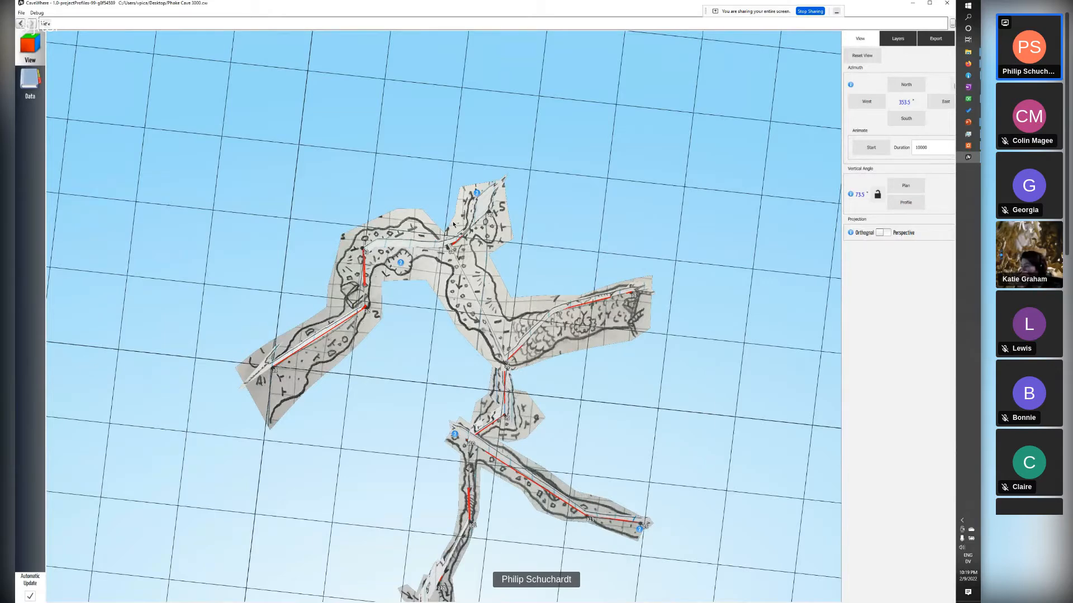
scroll(456, 229, up, 1)
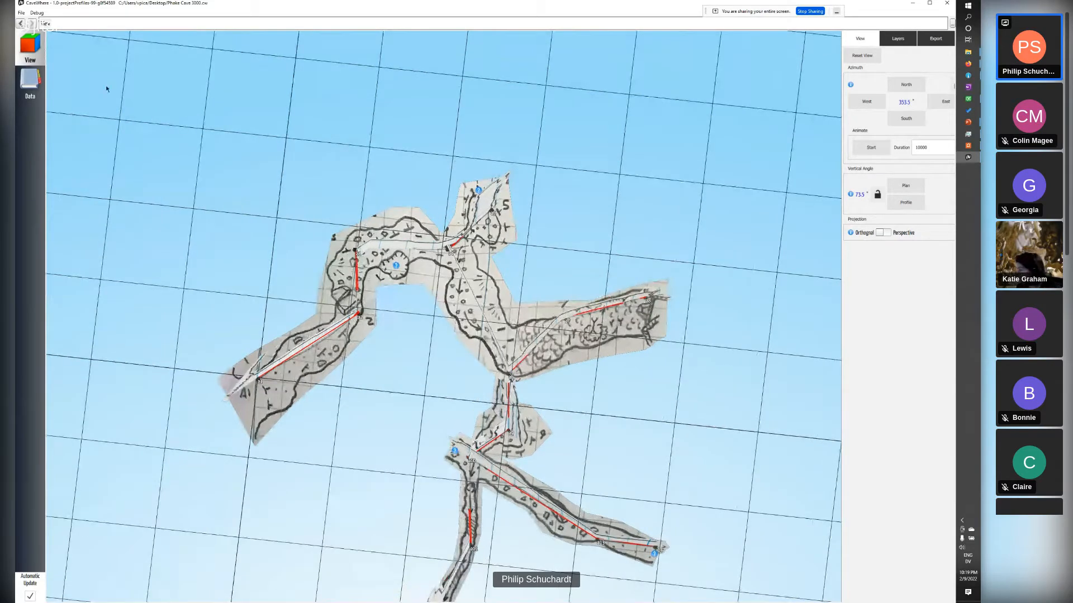
click(30, 82)
click(35, 49)
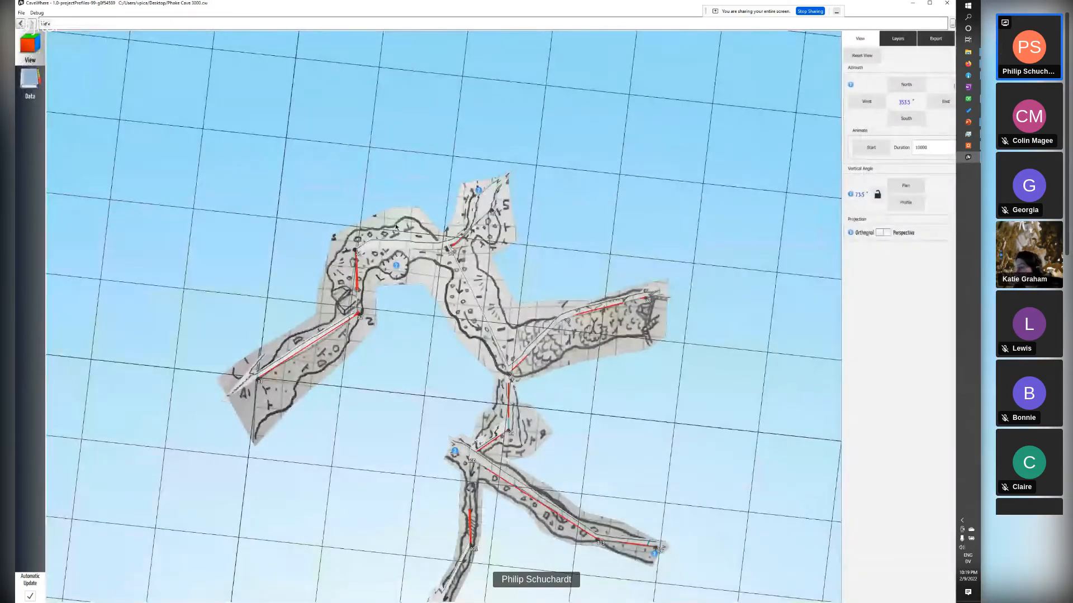
- Inspect the A5 lead's details in plan view of the 3D model and open its linked sketch notes
scroll(396, 226, up, 1)
scroll(396, 226, up, 2)
right_drag(396, 226, 397, 251)
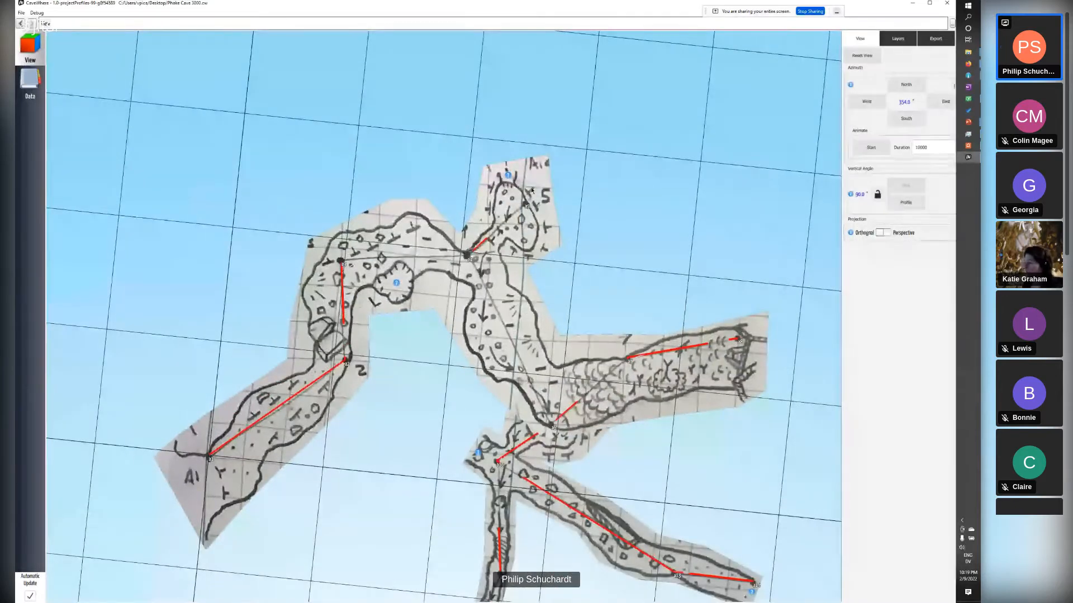
scroll(531, 190, up, 1)
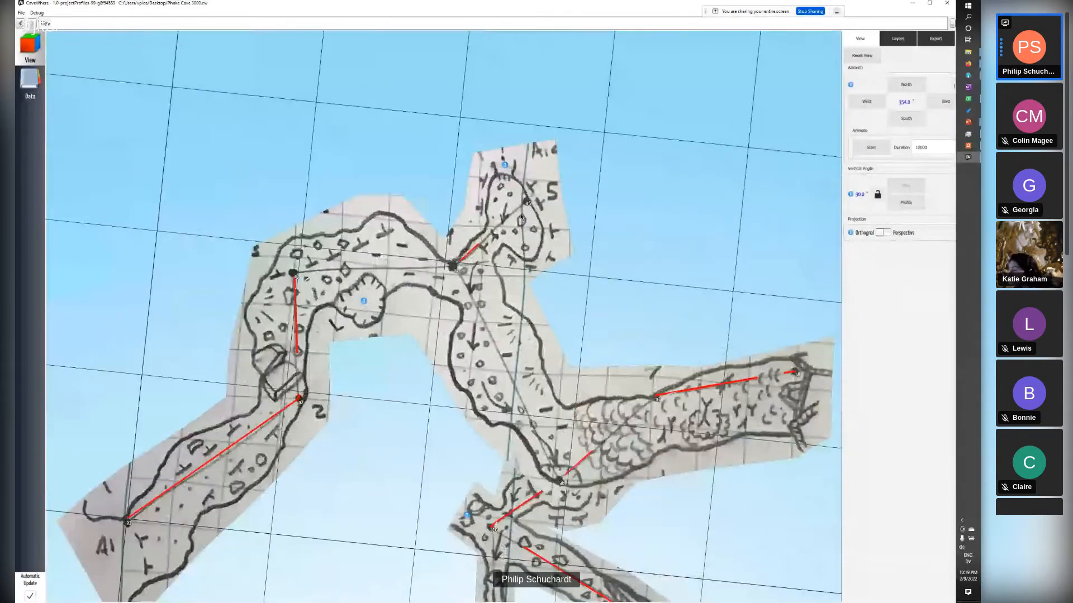
click(505, 167)
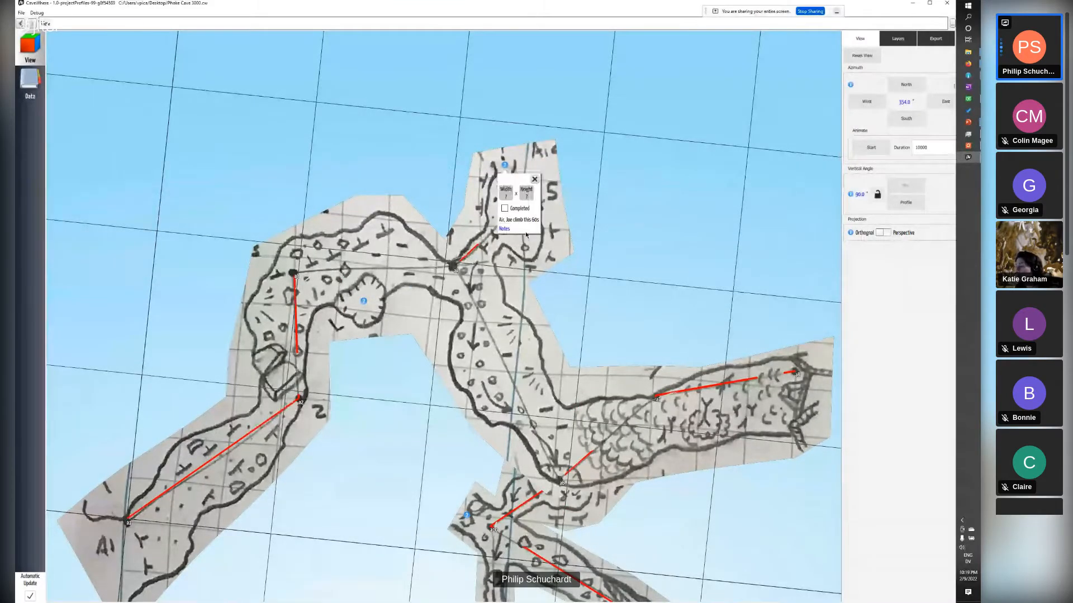
click(506, 232)
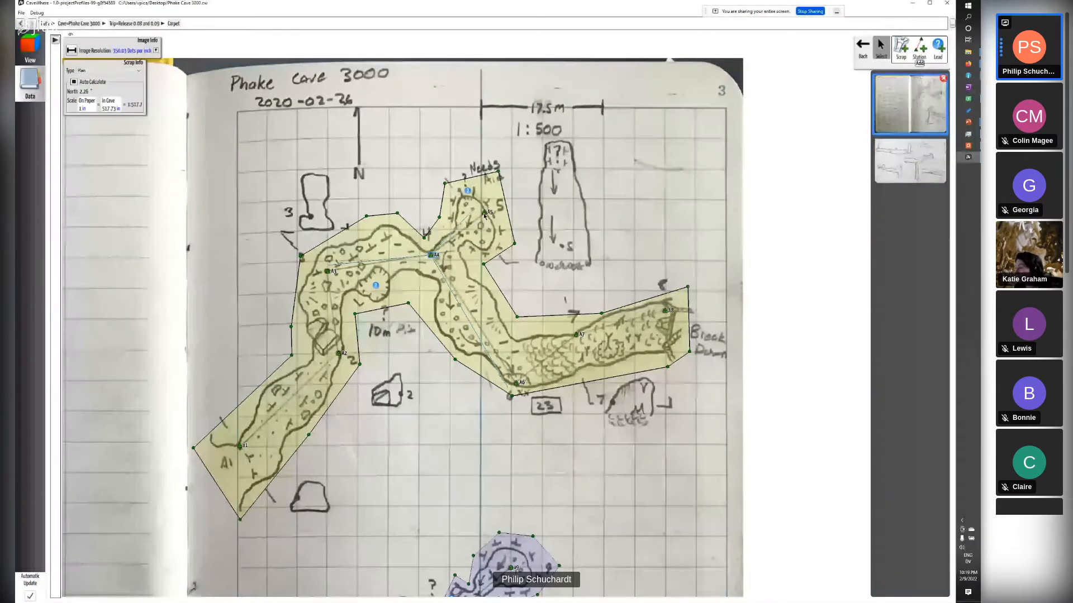
- Nudge station A5 in the upper plan scrap onto its drawn survey dot
scroll(485, 214, up, 1)
scroll(485, 213, up, 5)
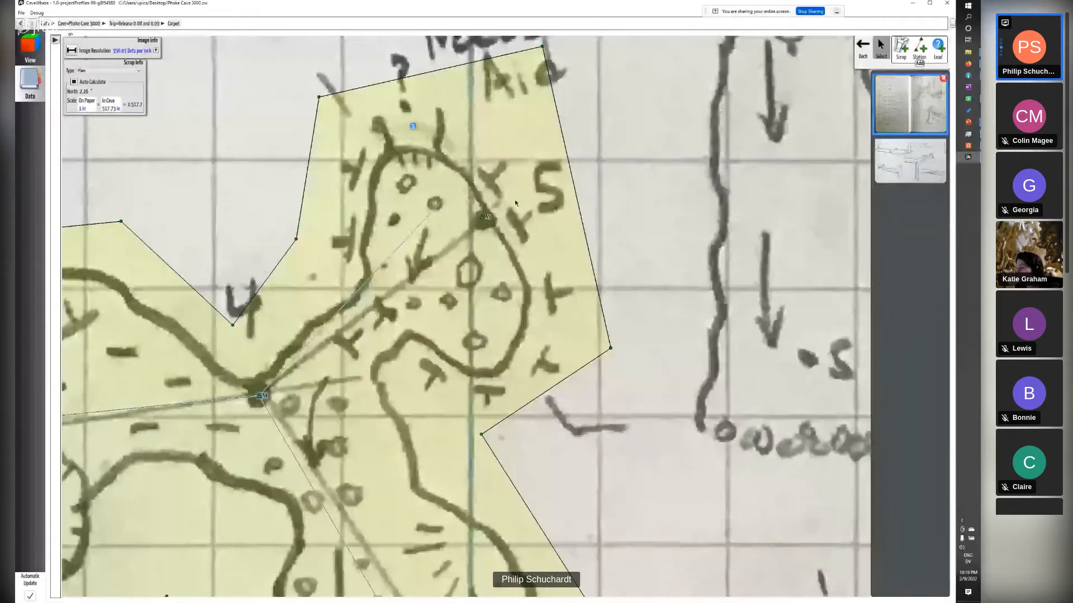
drag(483, 218, 484, 219)
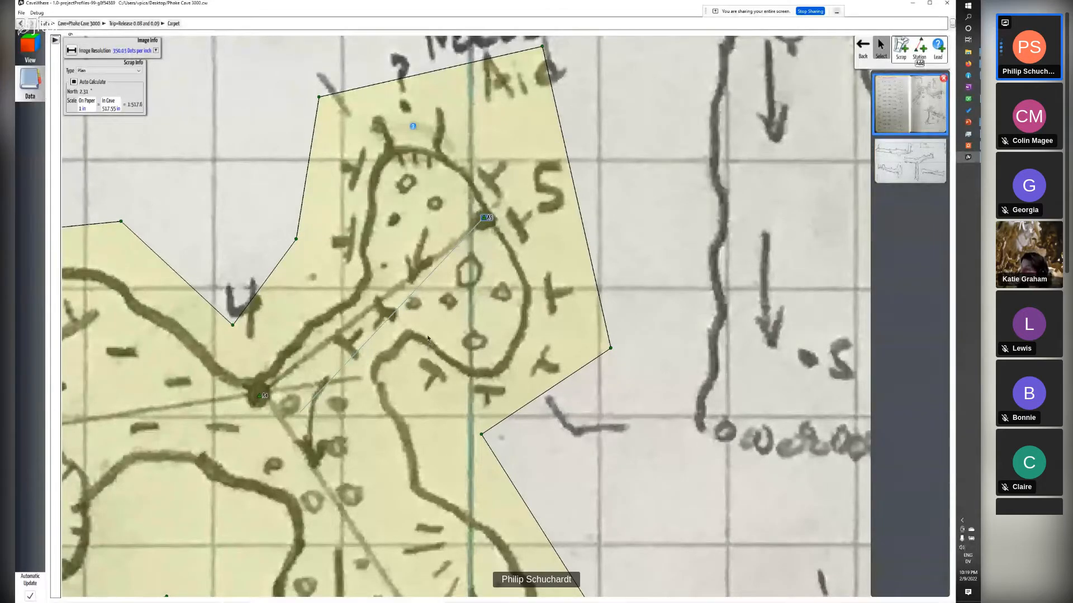
- Return to the 3D model, close the A5 lead's pop-up, and examine the sketches in plan and profile orientation
click(36, 48)
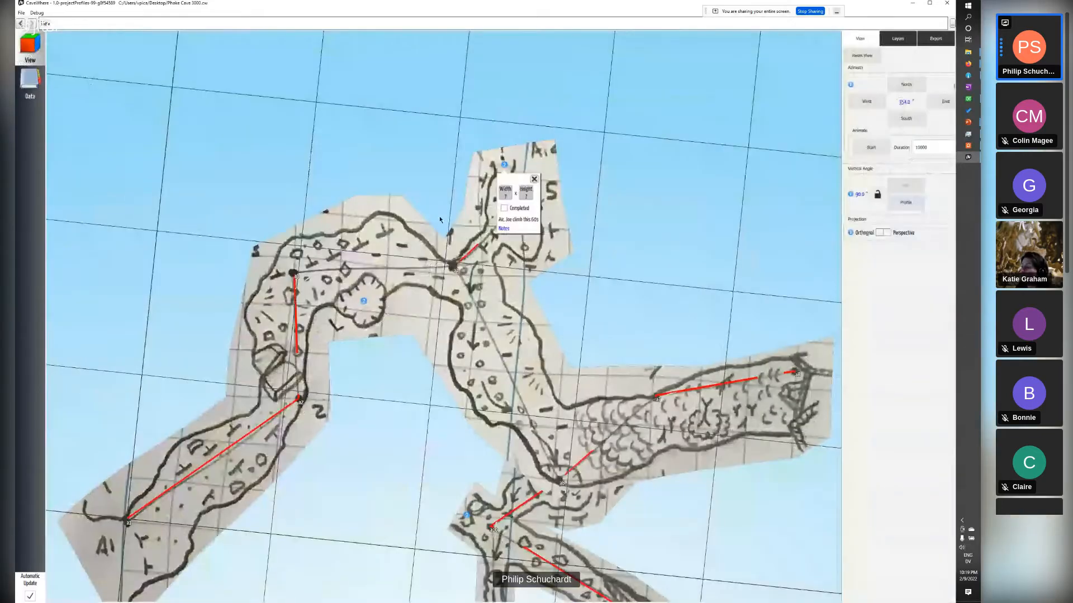
click(534, 179)
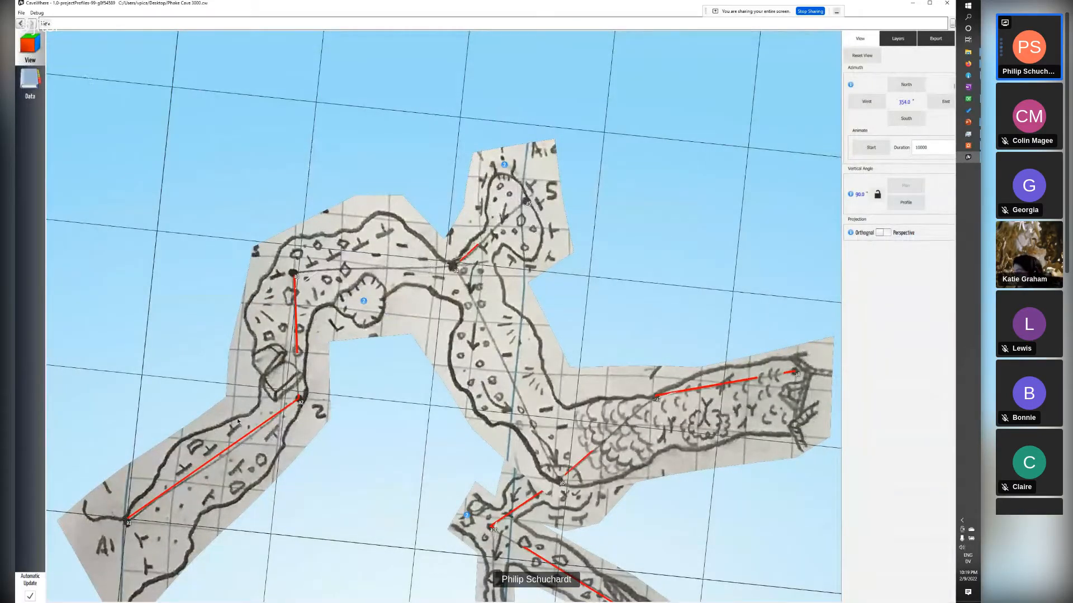
scroll(330, 330, up, 2)
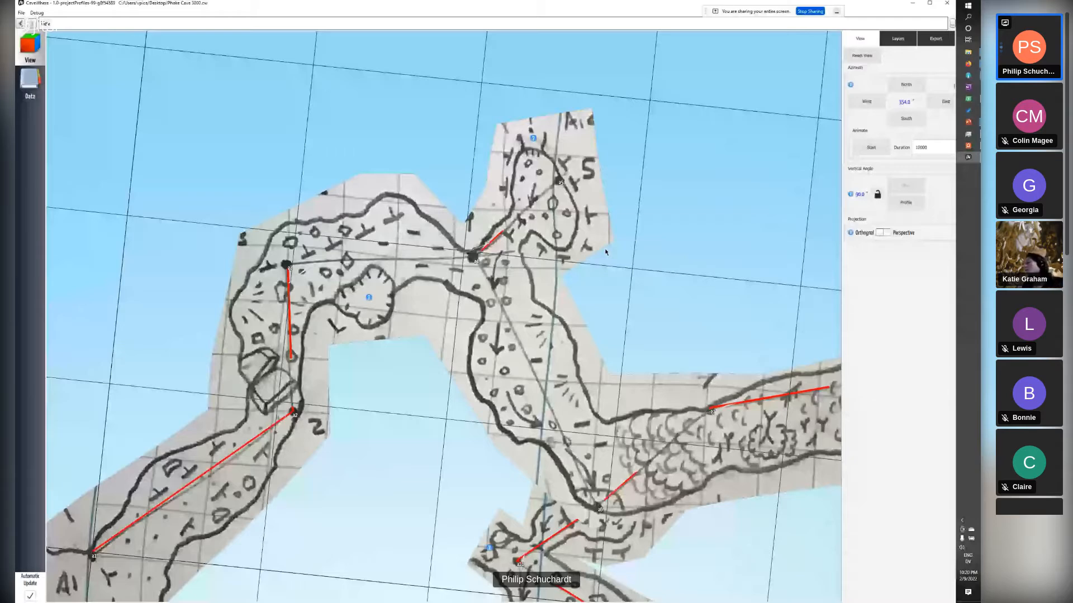
right_drag(606, 251, 585, 315)
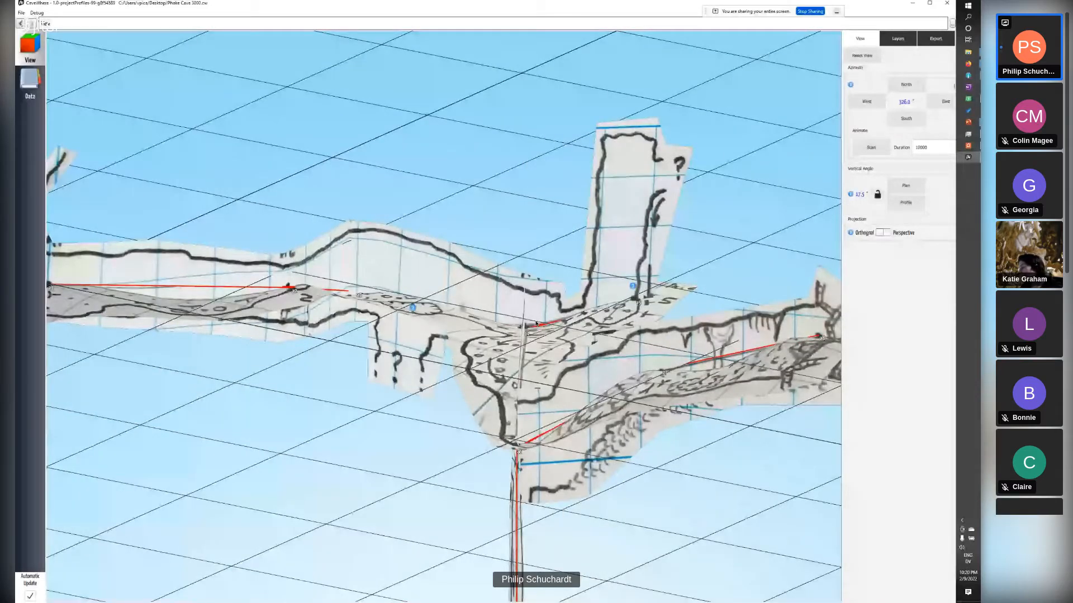
right_drag(535, 324, 430, 309)
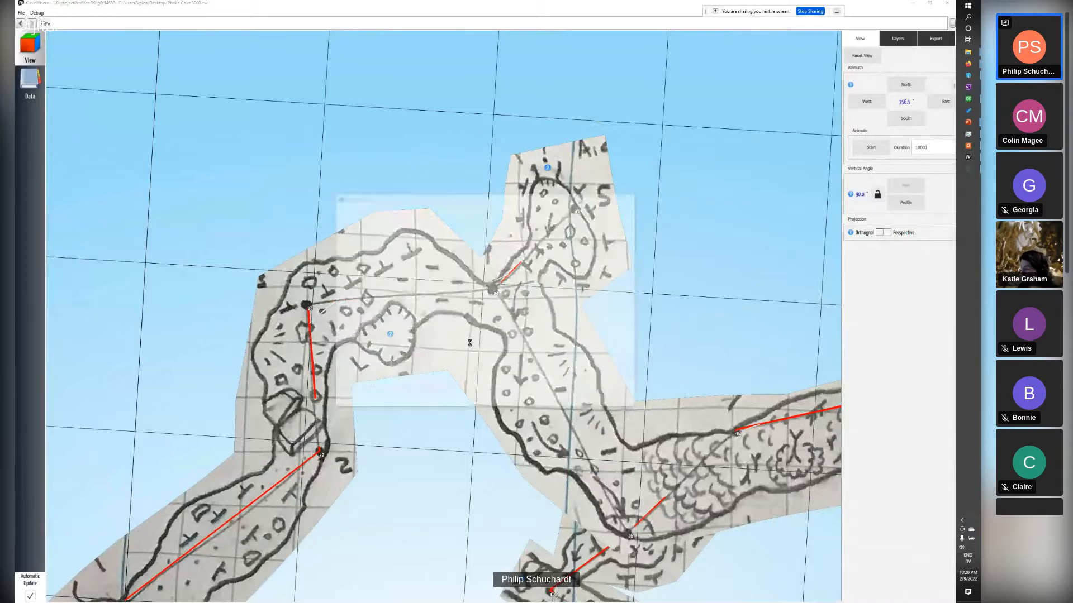
click(630, 199)
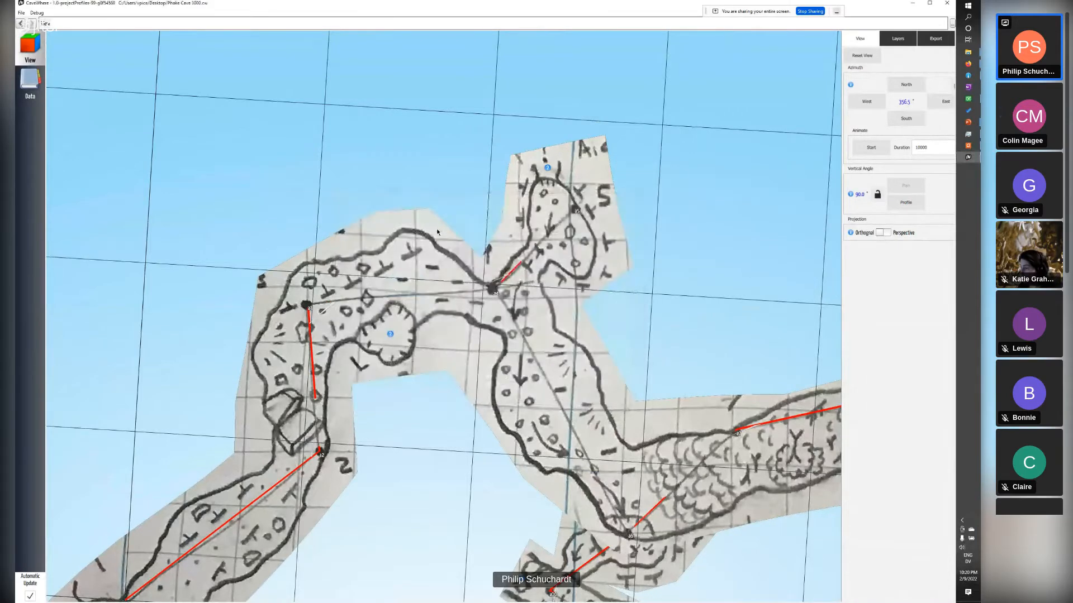
- Reopen the sketch notes, select the upper plan scrap, and turn off its automatic north and scale calculation
click(30, 81)
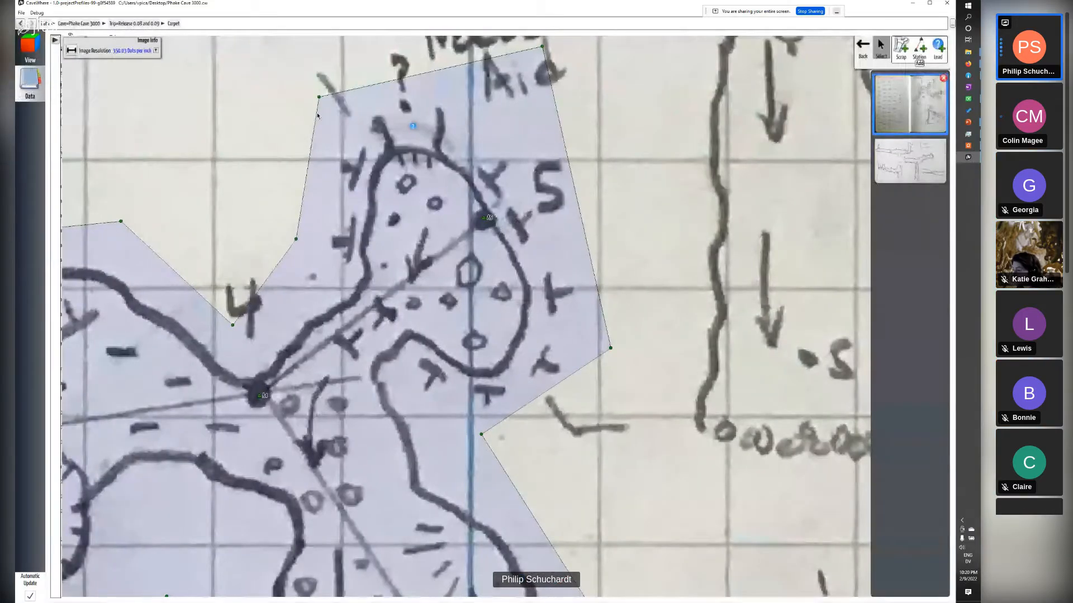
scroll(318, 115, down, 5)
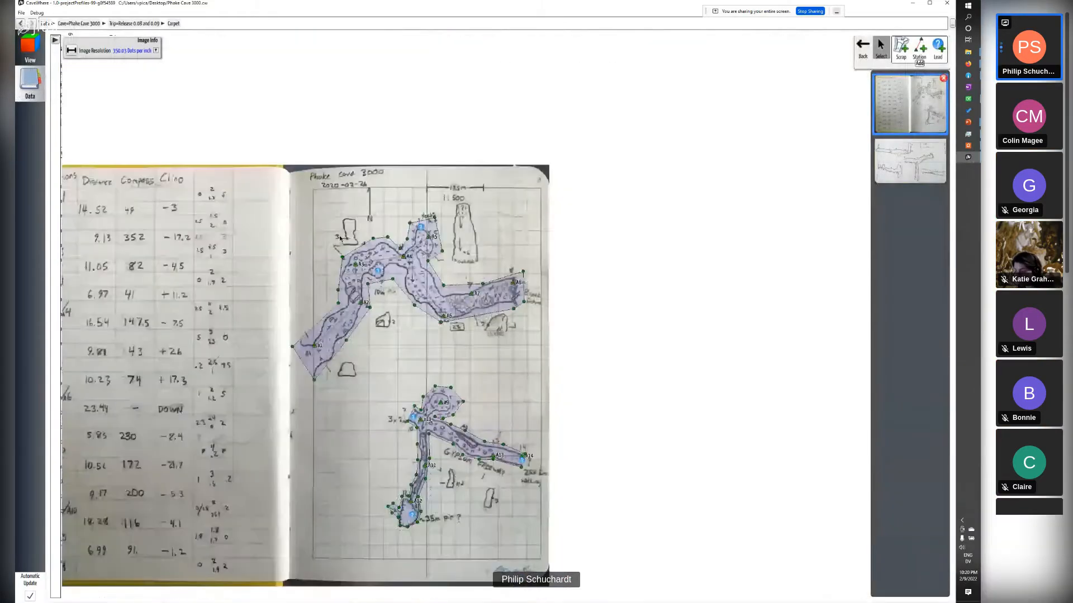
scroll(313, 220, up, 2)
scroll(313, 220, up, 1)
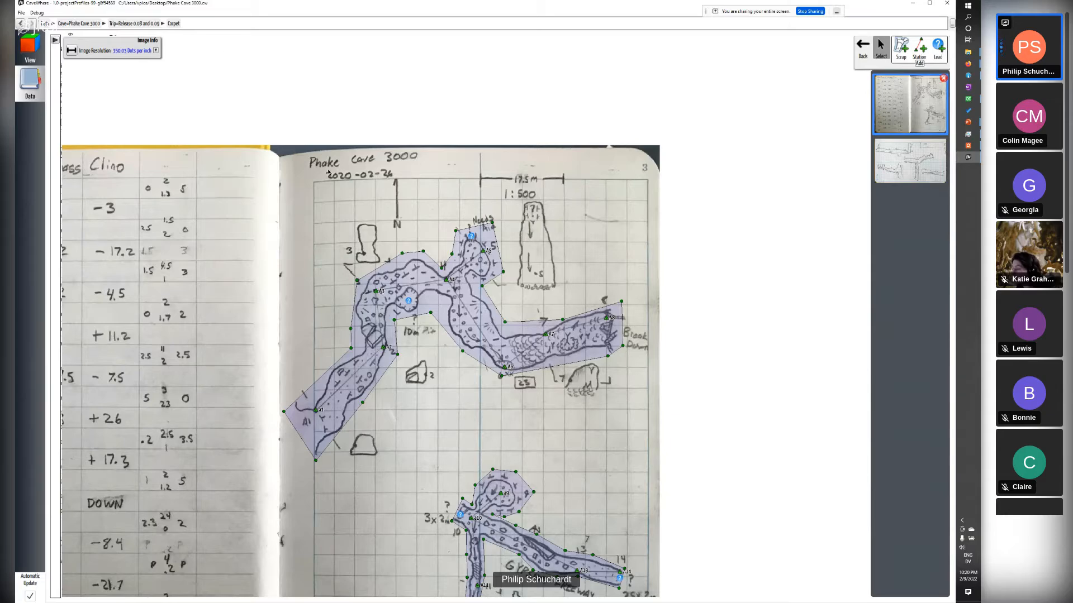
click(471, 248)
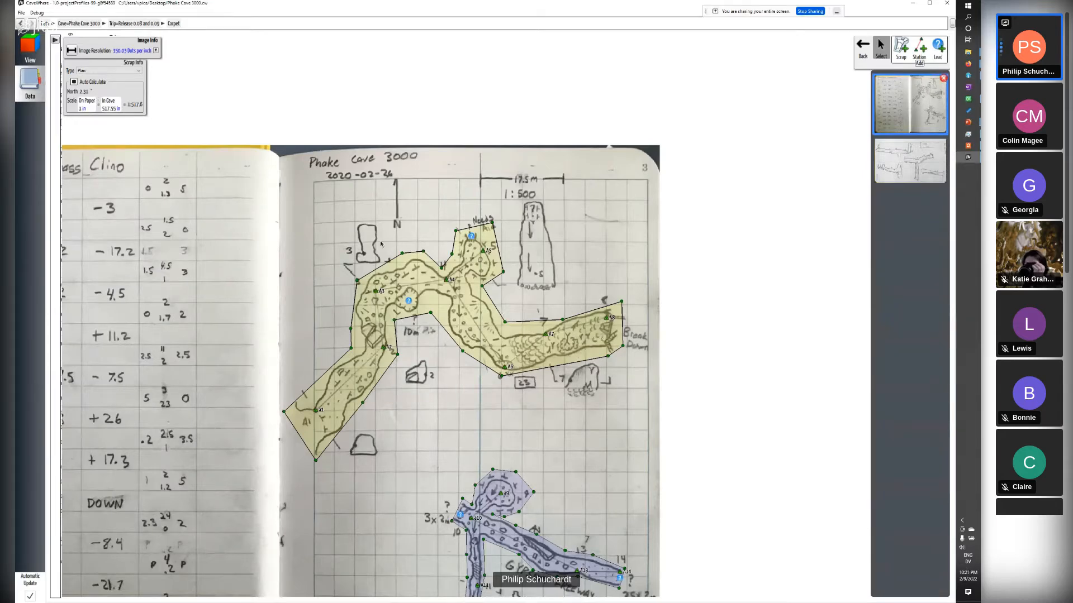
click(74, 82)
- Define the upper plan scrap's north upward along the page's dark vertical grid line
click(73, 94)
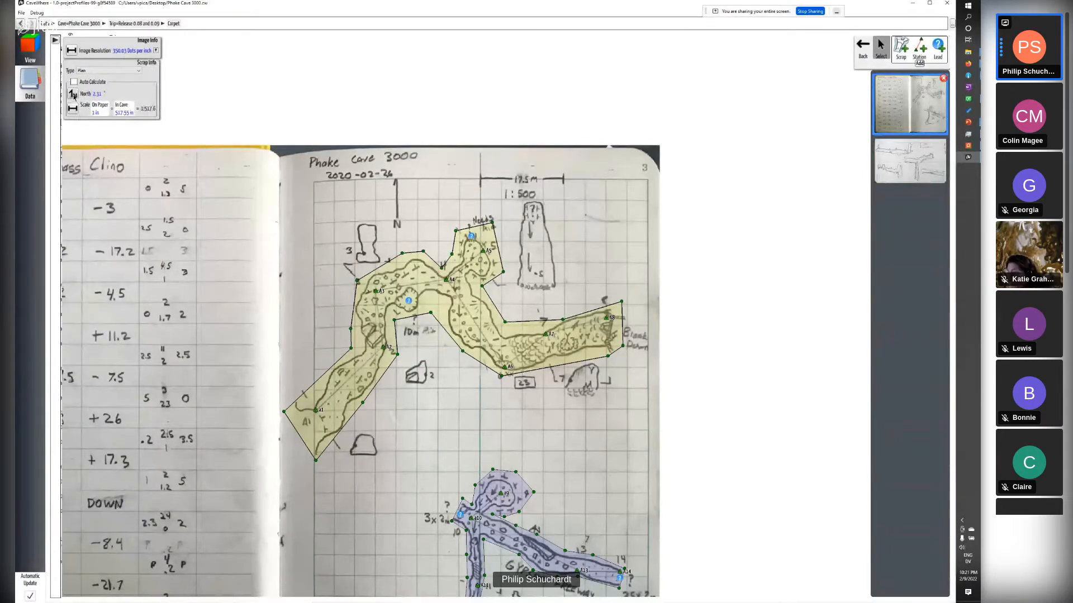
click(480, 461)
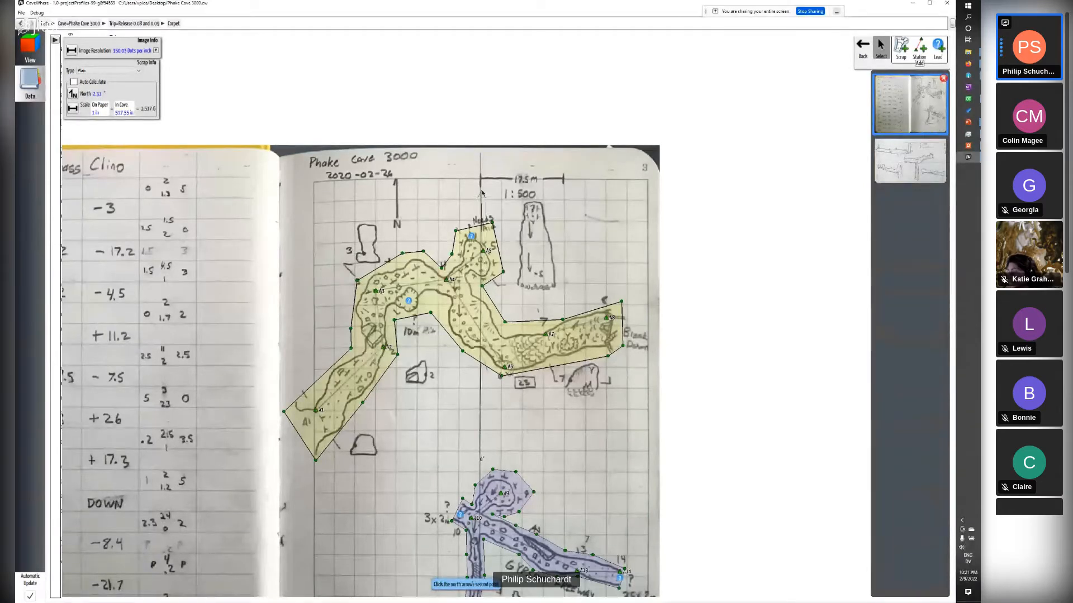
click(480, 191)
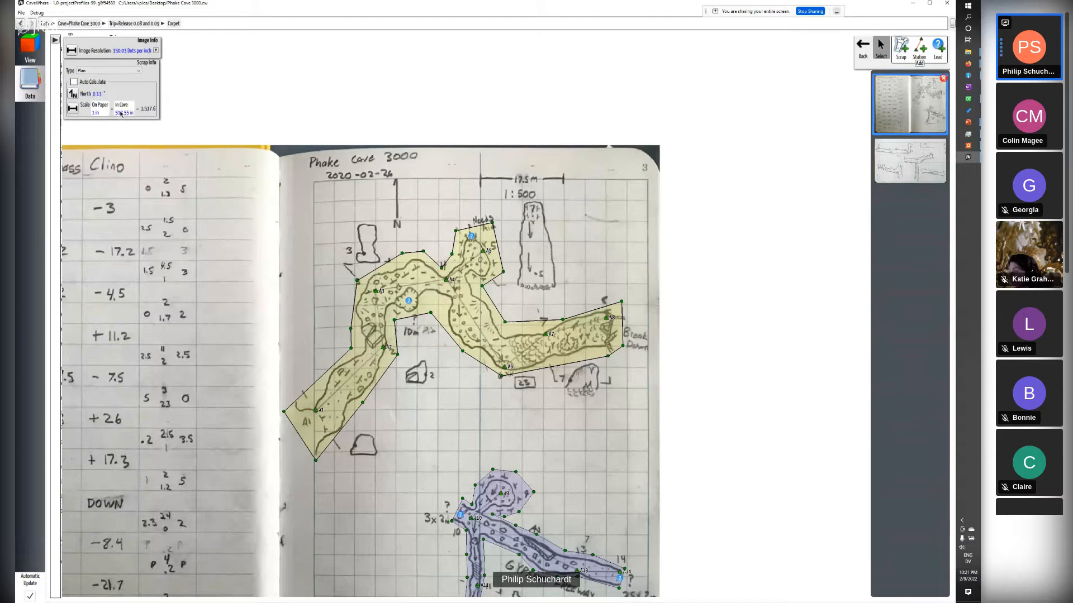
- Calibrate the image resolution by measuring across the four grid squares under the scale bar as 1 in on paper
scroll(574, 208, up, 3)
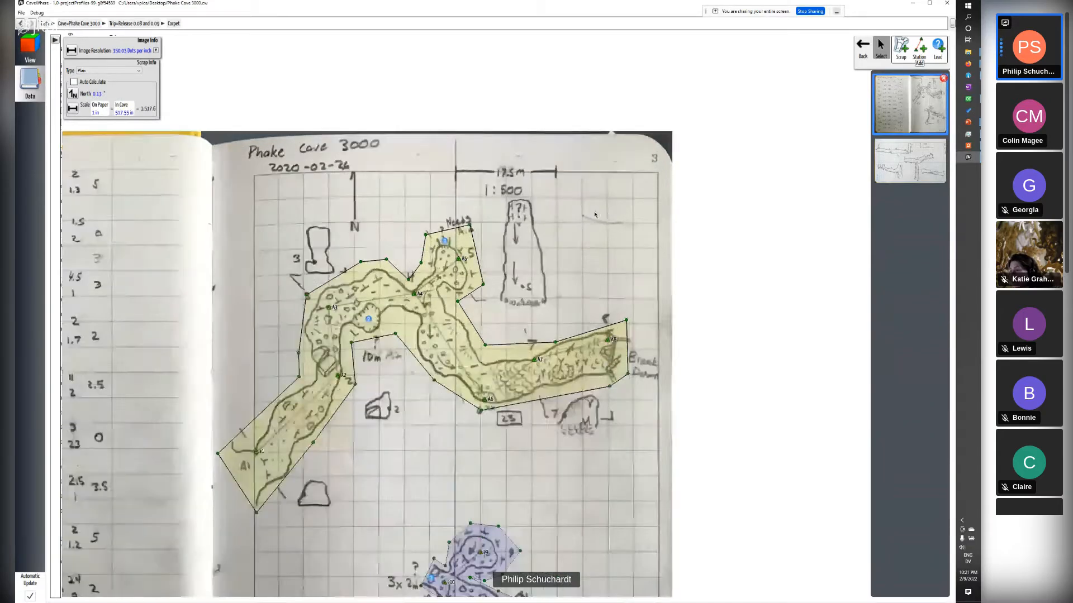
scroll(520, 175, down, 3)
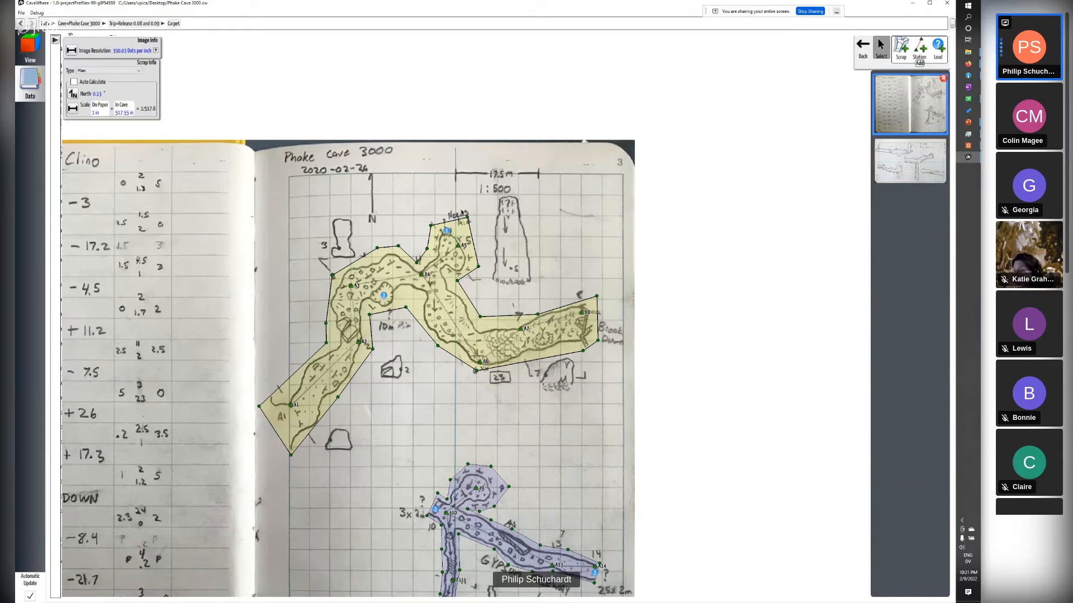
click(71, 51)
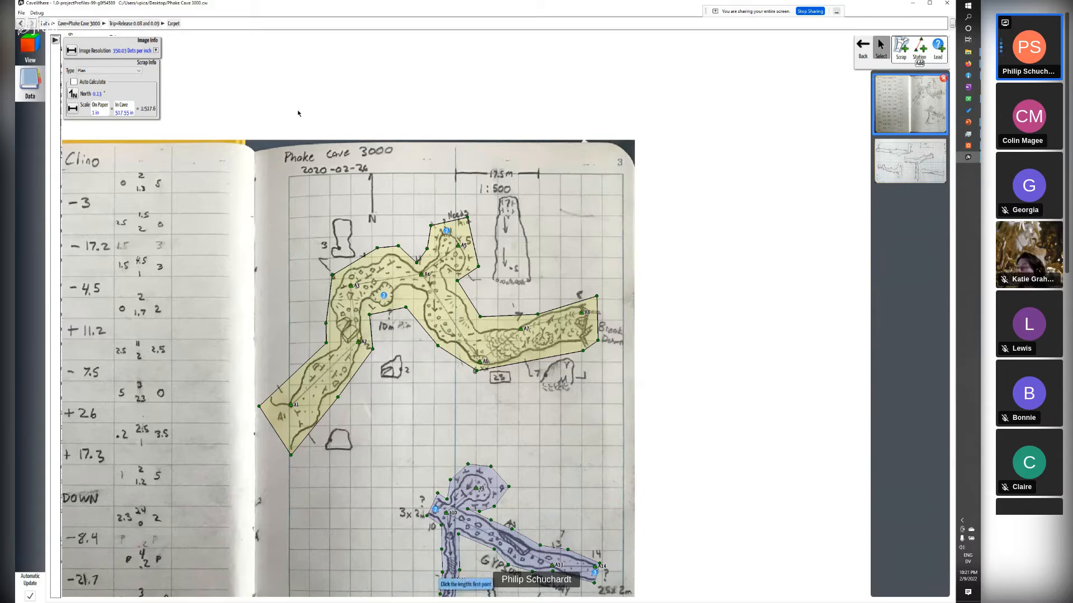
click(456, 181)
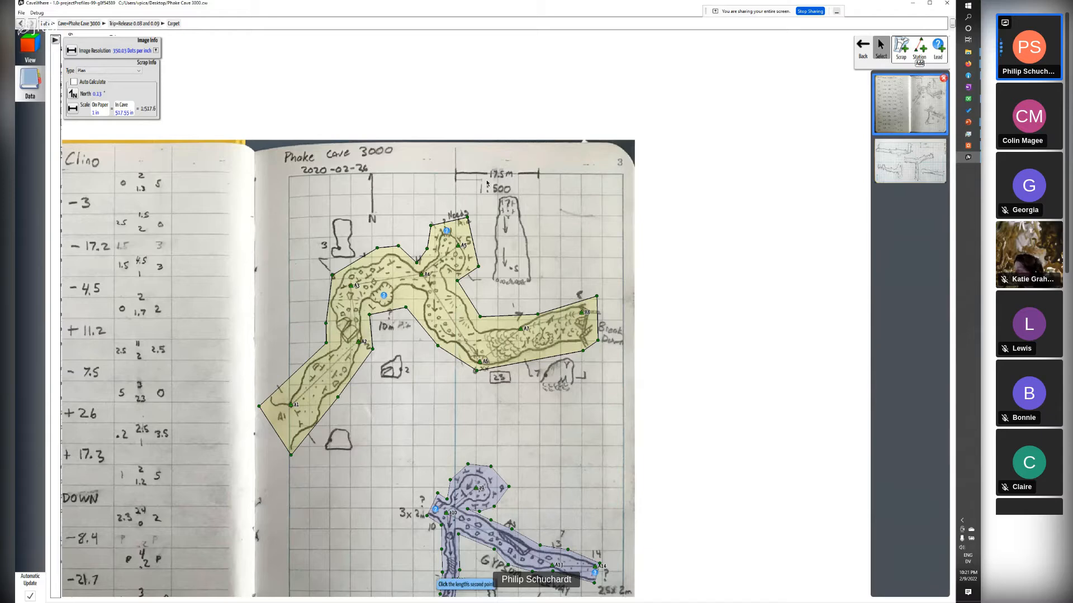
click(539, 183)
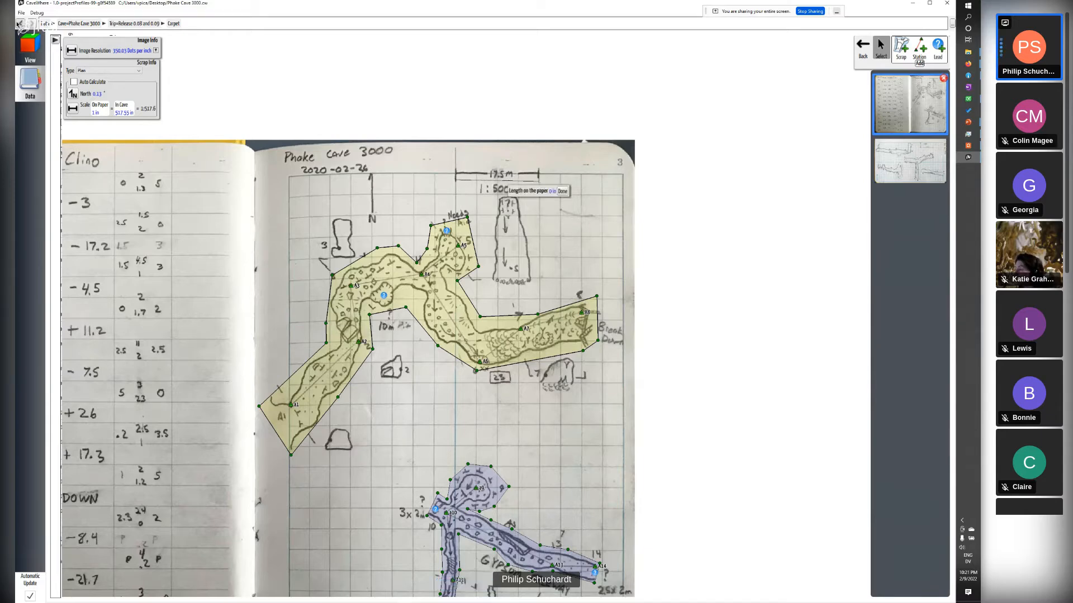
click(554, 192)
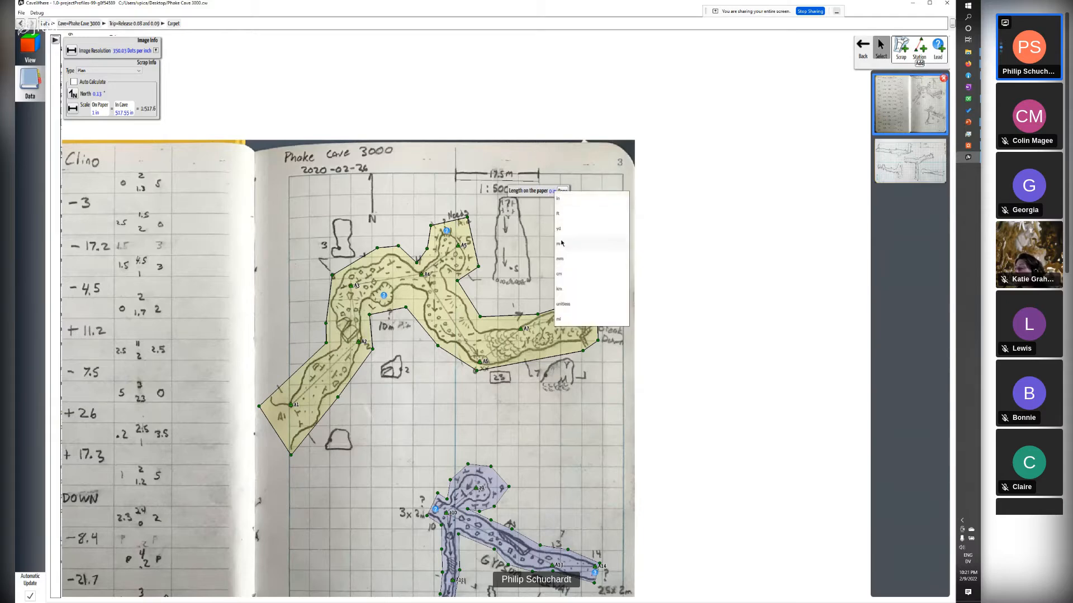
click(551, 192)
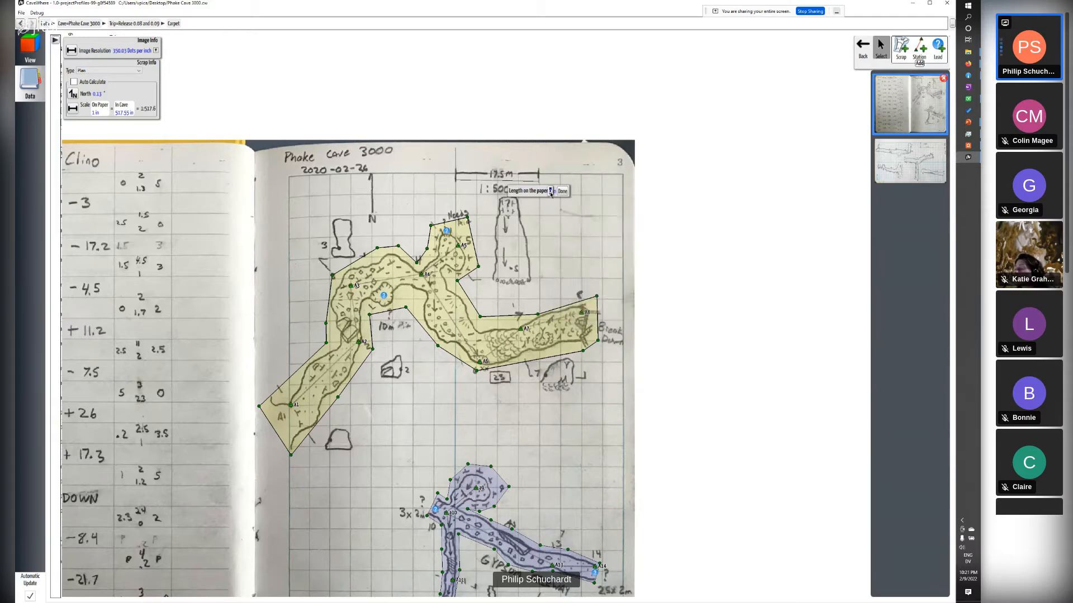
text(1)
key(Return)
click(562, 191)
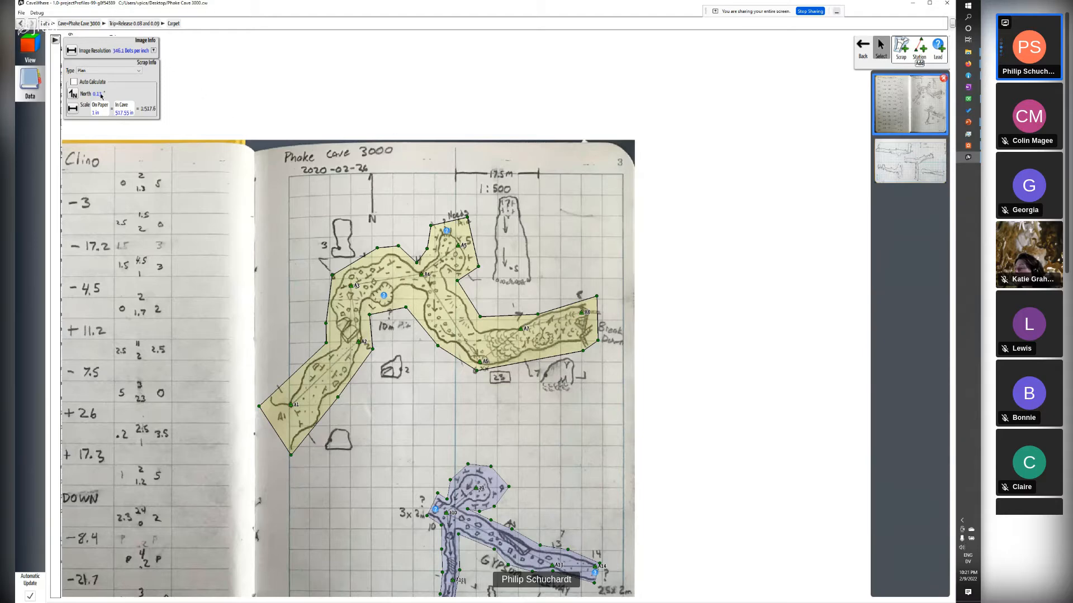
- Calibrate the upper plan scrap's scale by measuring the sketched scale bar as 17.5 m in the cave
click(73, 108)
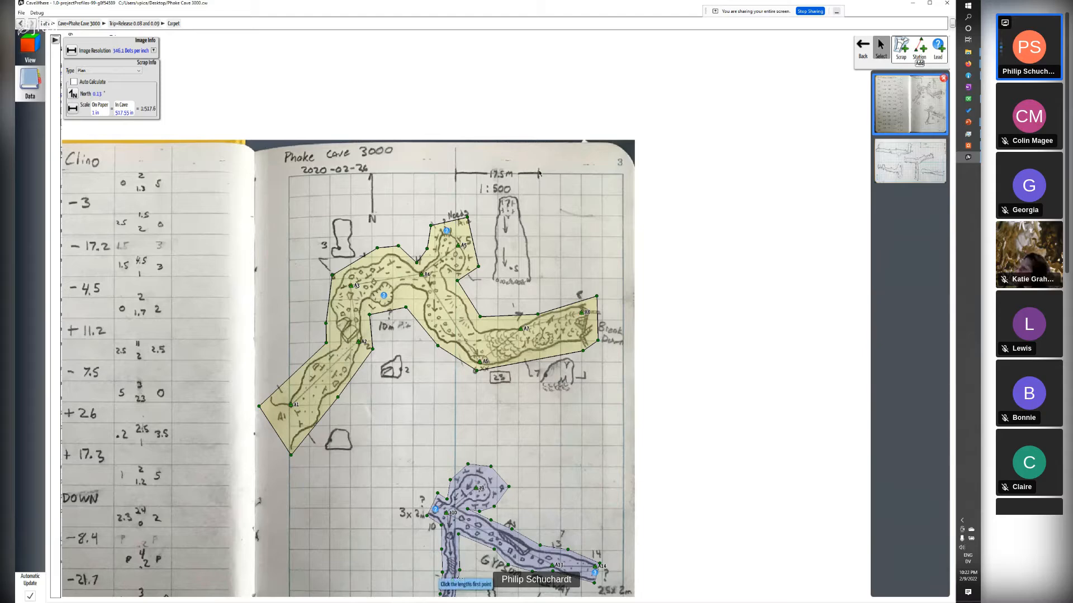
click(455, 194)
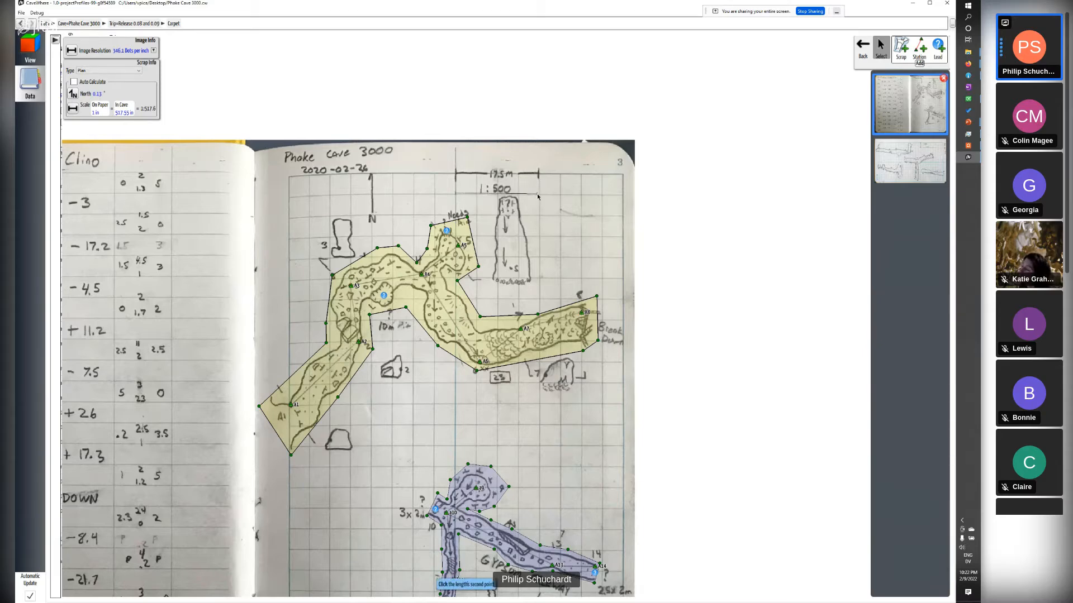
click(540, 196)
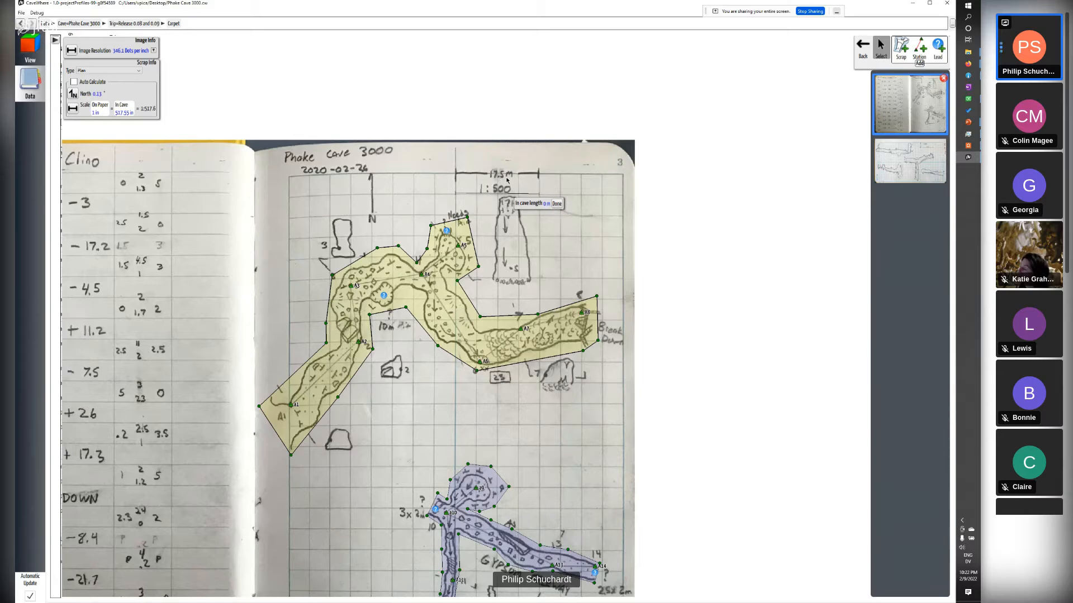
double_click(546, 204)
text(17.5)
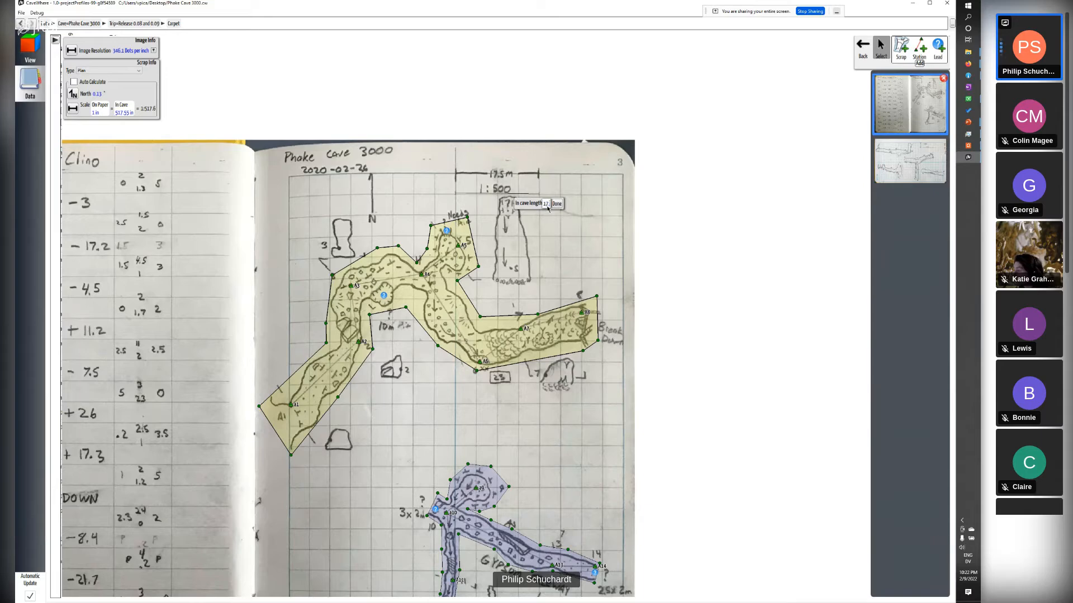
click(564, 204)
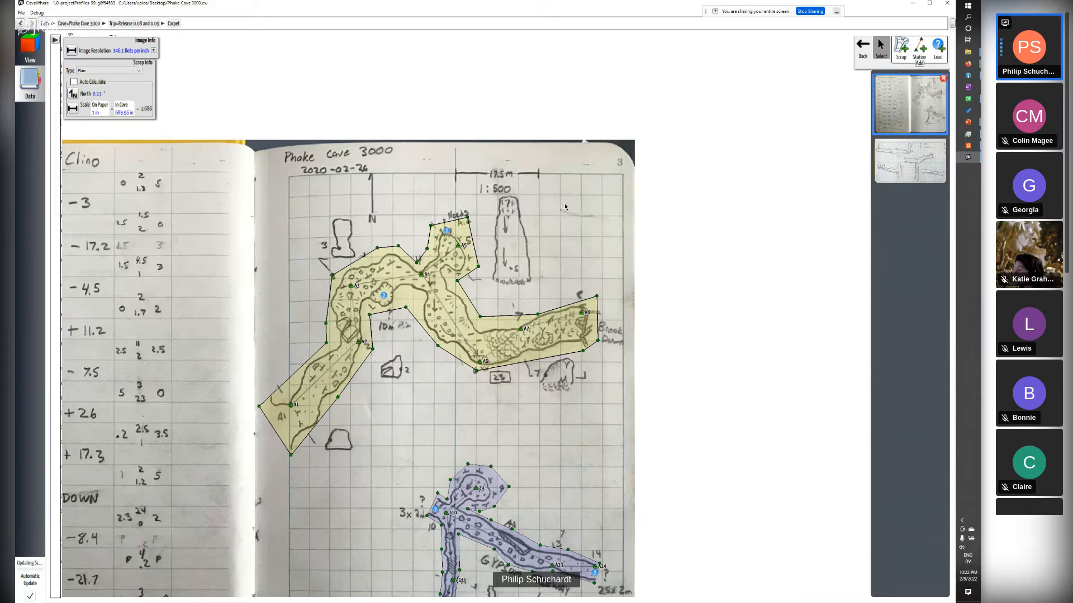
- Set the upper plan scrap's in-cave scale length to 500 in and check the sketch in the 3D model
double_click(124, 113)
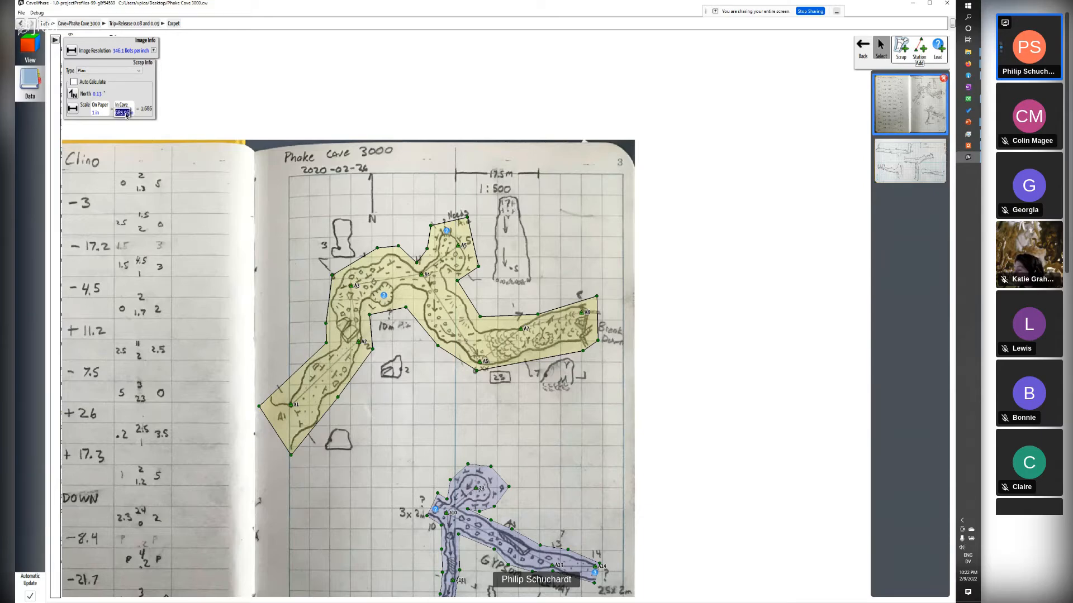
text(500)
key(Return)
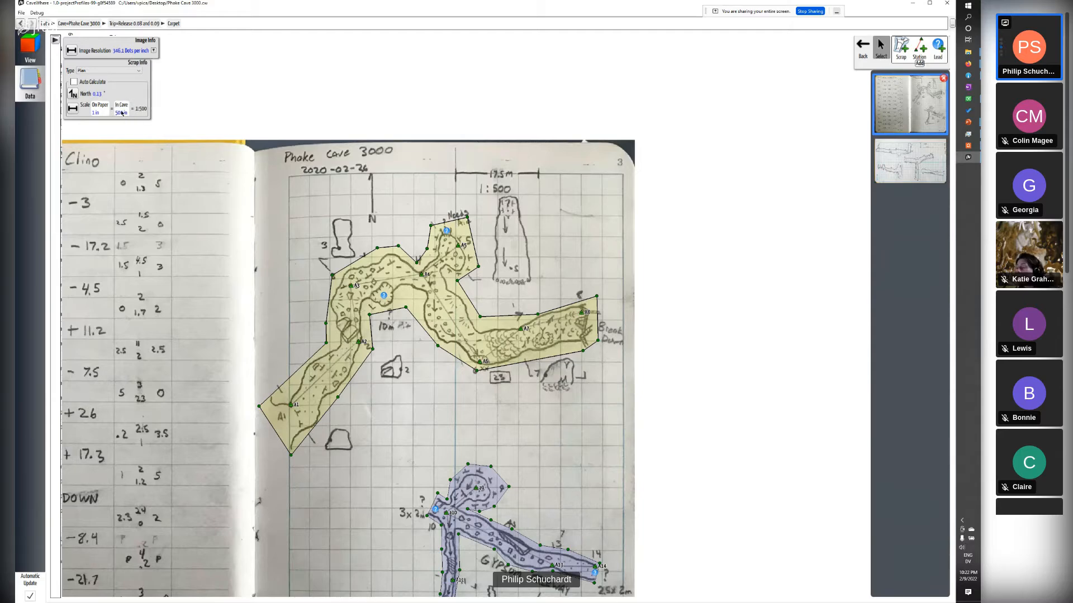
click(30, 50)
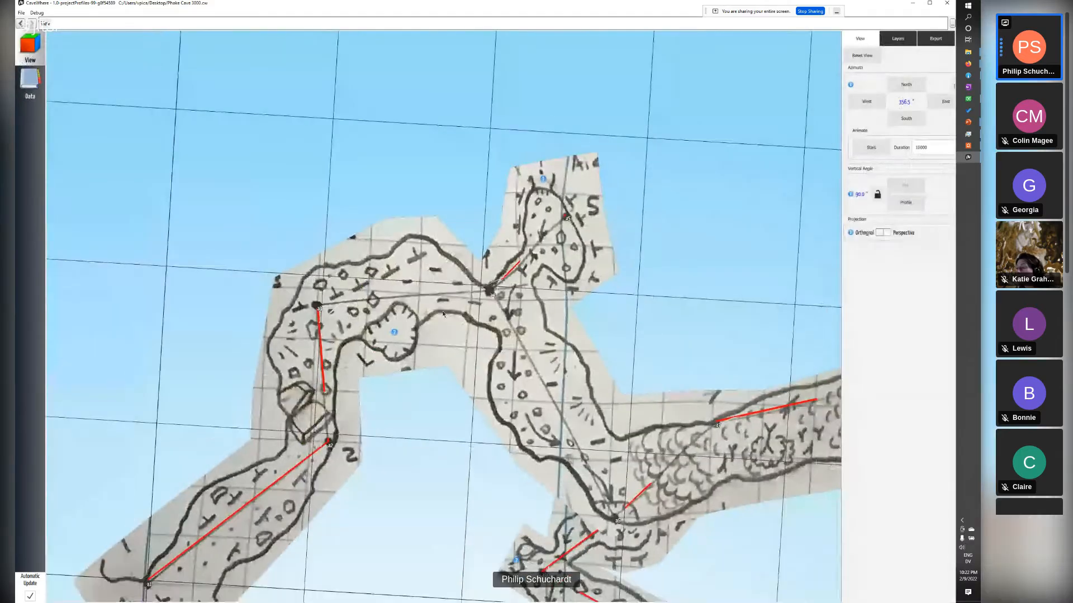
scroll(443, 314, down, 3)
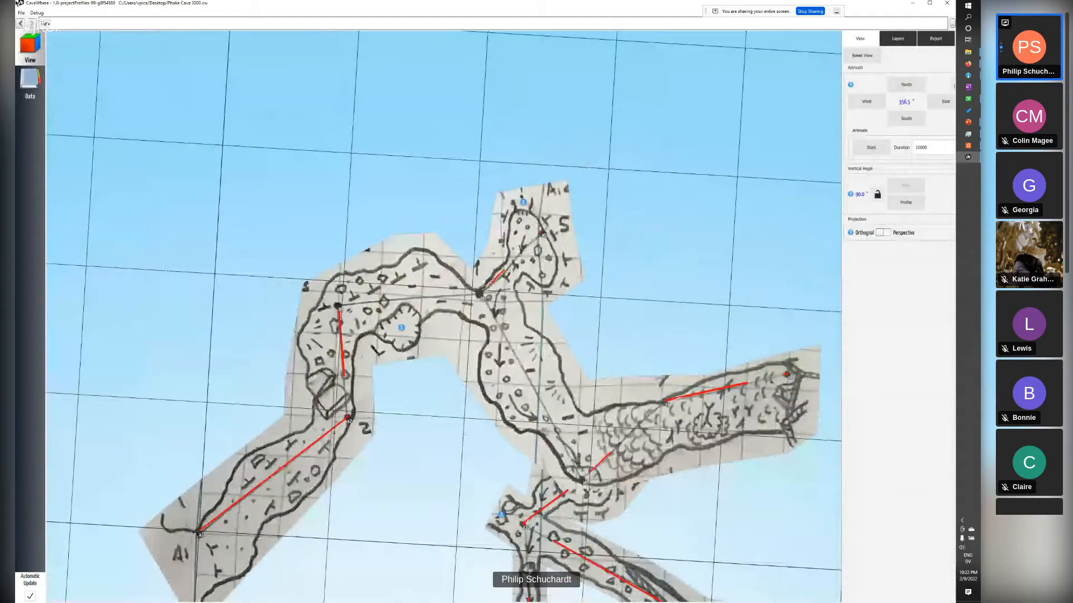
- Reopen the sketch notes and set the upper plan scrap's in-cave scale length to 100 in
click(30, 79)
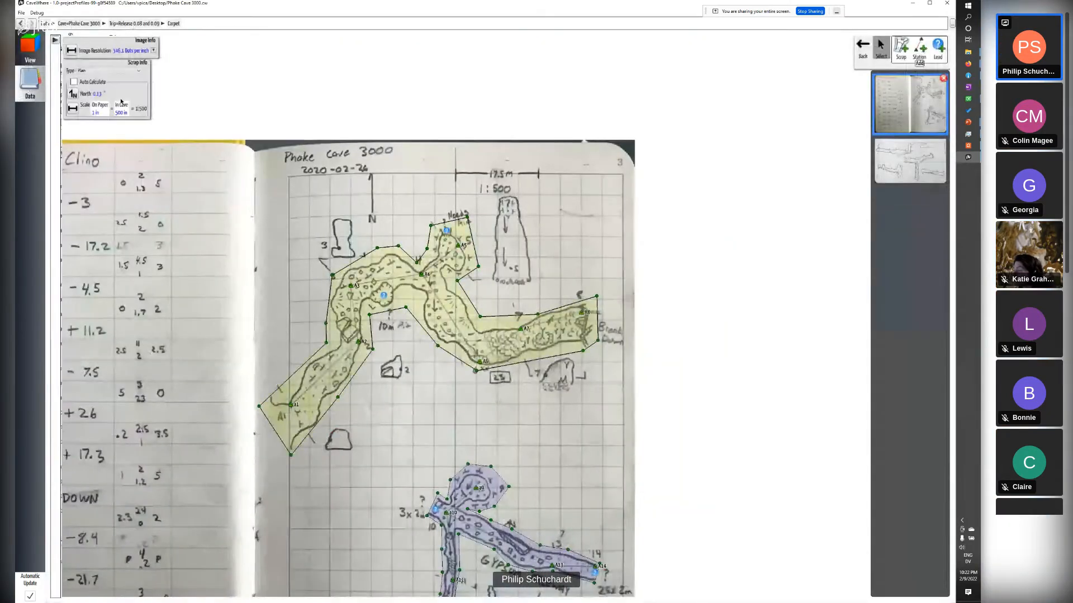
click(119, 112)
text(100)
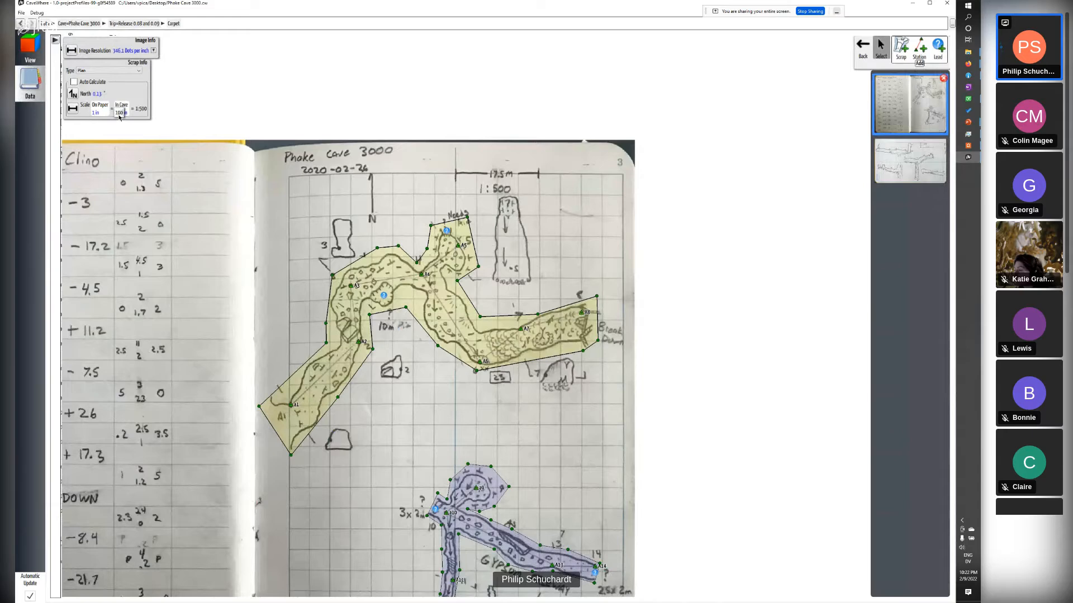
key(Return)
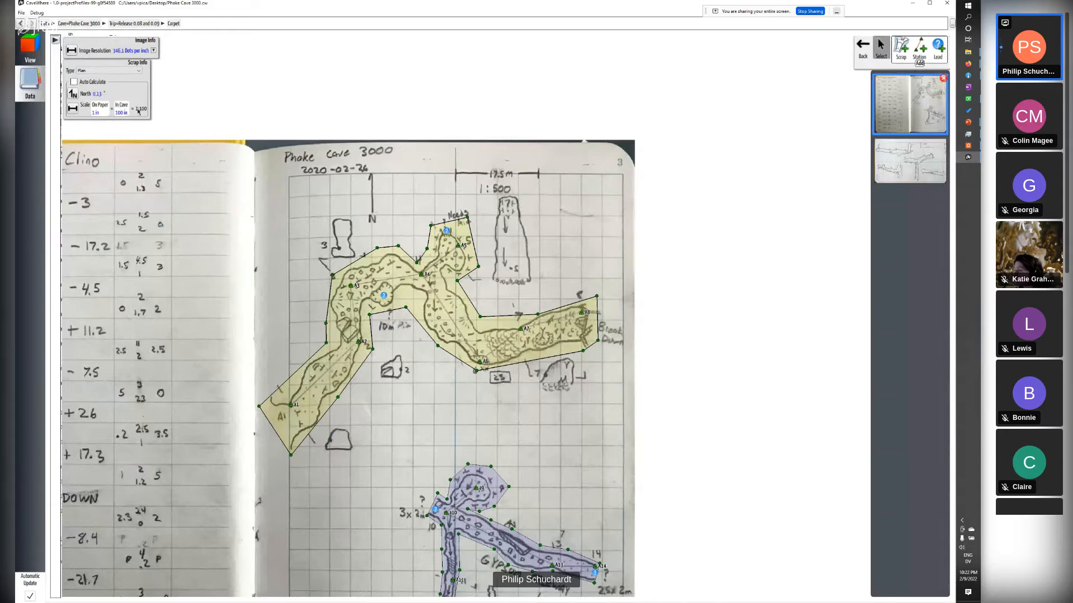
- Examine in the 3D model how the 1:100 scale fits the upper plan sketch to the survey line around stations 2 and 3
click(29, 47)
scroll(418, 348, down, 2)
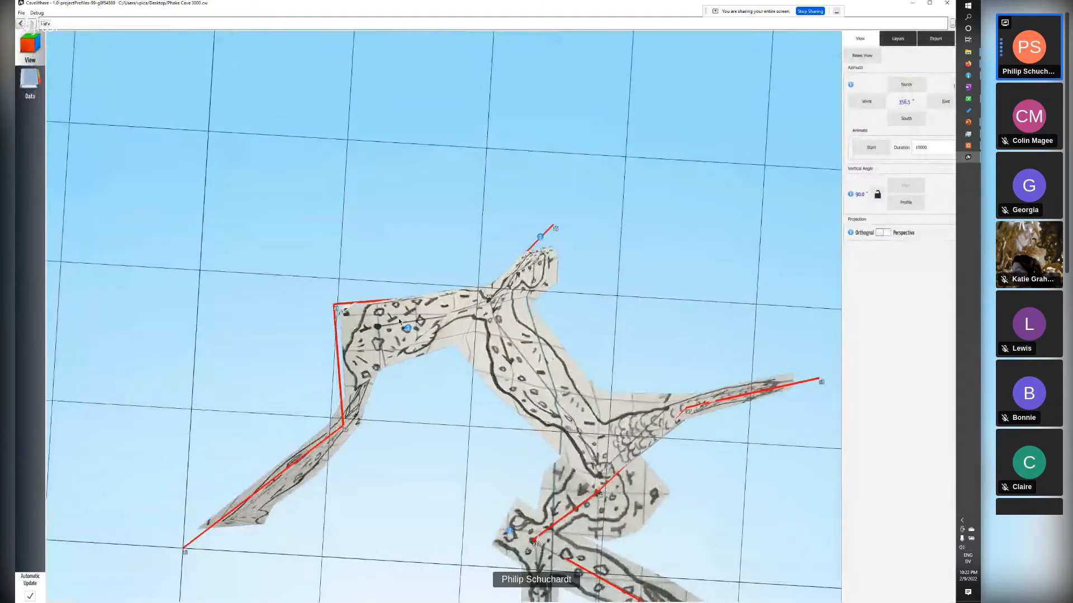
right_drag(418, 348, 469, 390)
scroll(448, 338, up, 4)
drag(447, 338, 332, 328)
scroll(332, 328, down, 3)
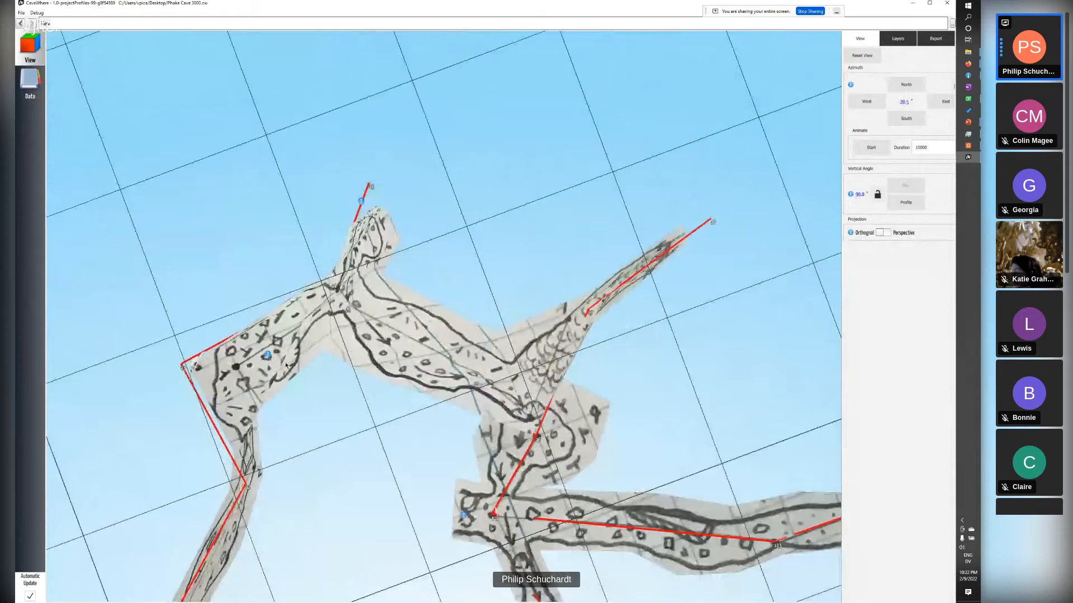
right_drag(263, 438, 272, 466)
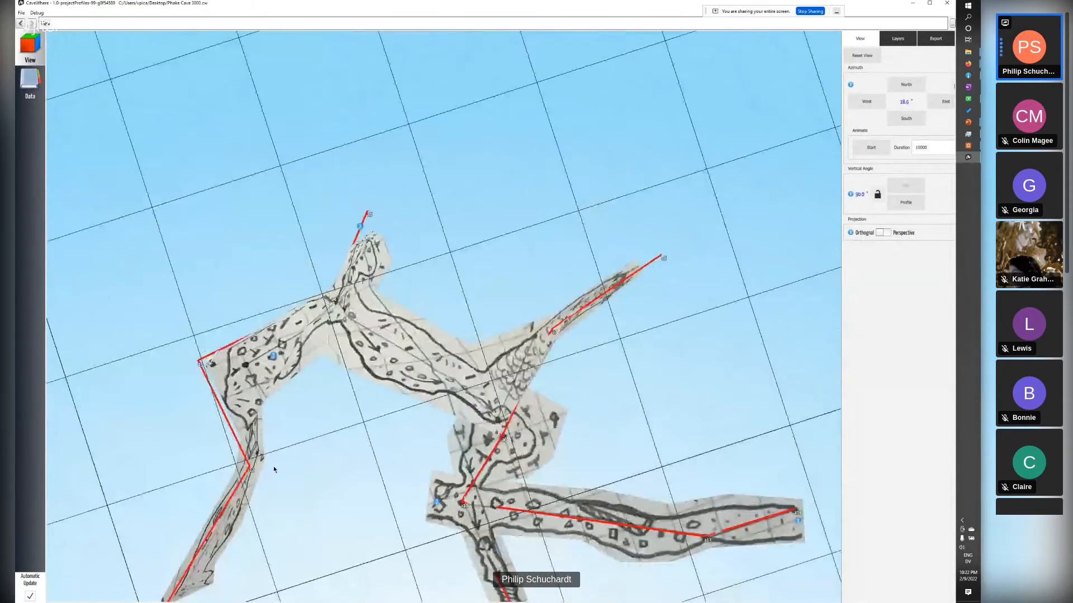
scroll(245, 473, up, 4)
drag(245, 474, 389, 367)
scroll(389, 367, up, 2)
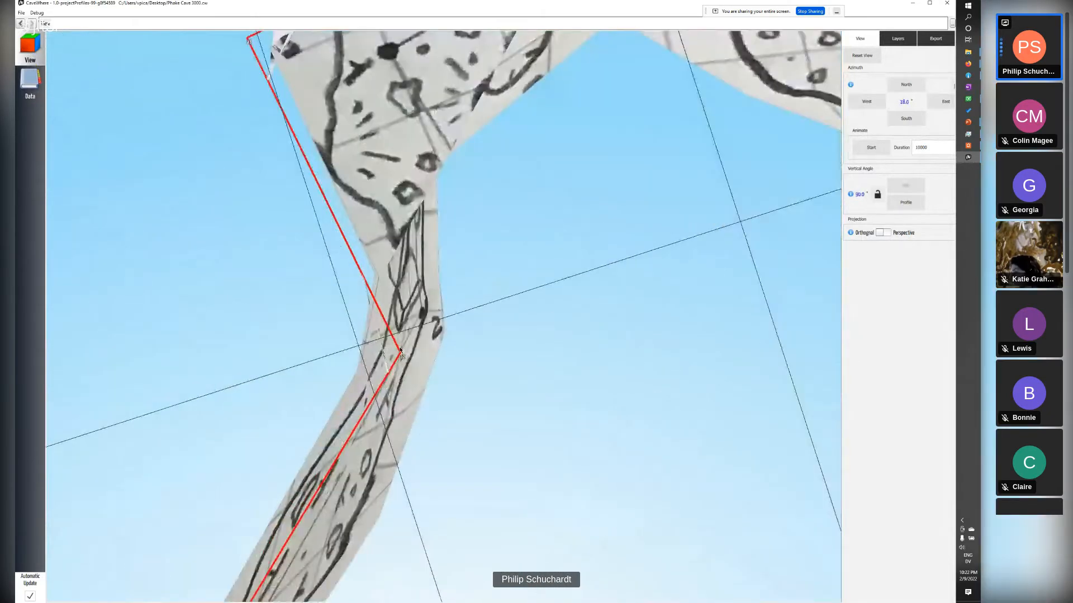
scroll(401, 312, down, 3)
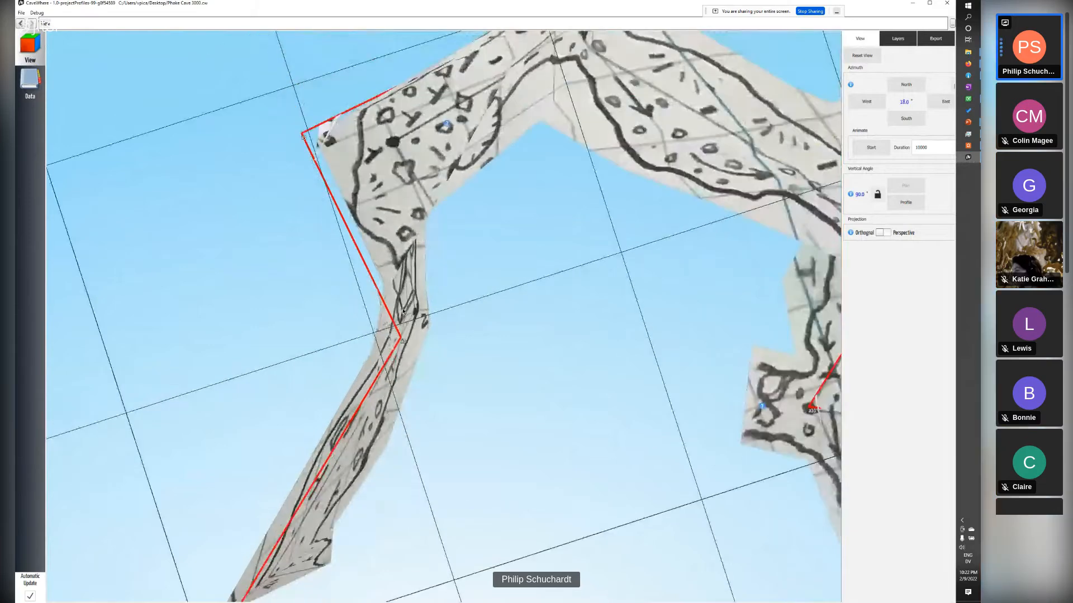
drag(481, 262, 381, 347)
scroll(476, 315, down, 2)
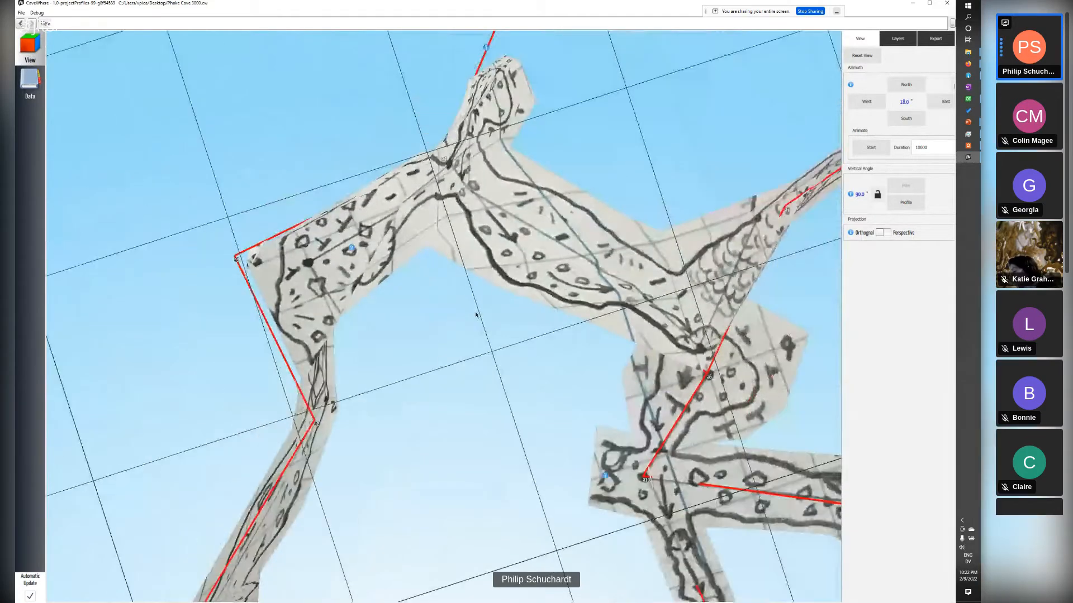
right_drag(476, 314, 463, 314)
- Set the upper plan scrap's in-cave scale length back to 500 in and check the sketch in the 3D model
click(30, 84)
click(398, 269)
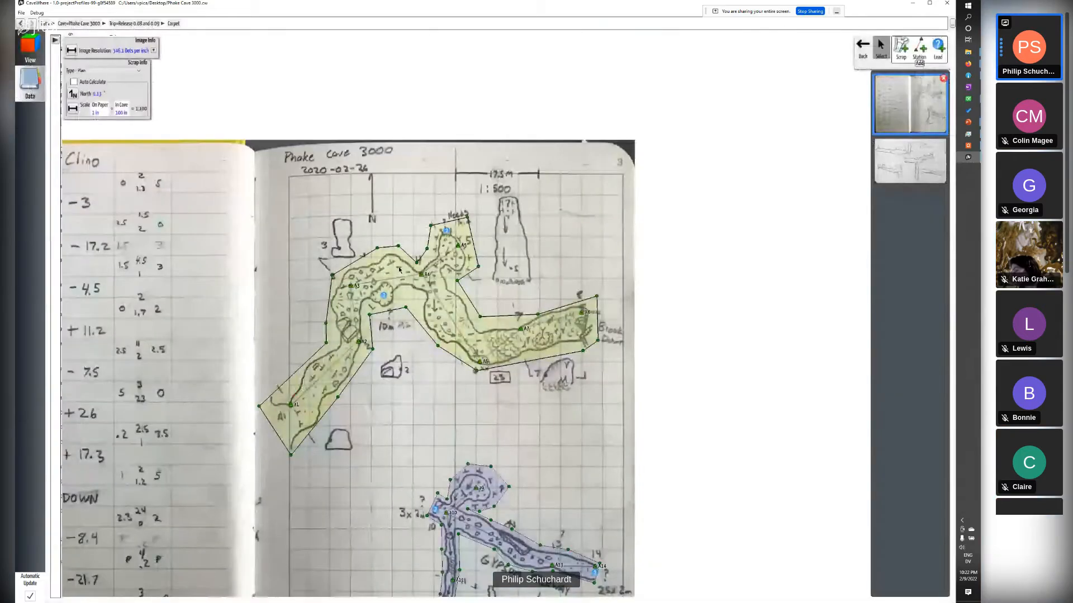
double_click(119, 114)
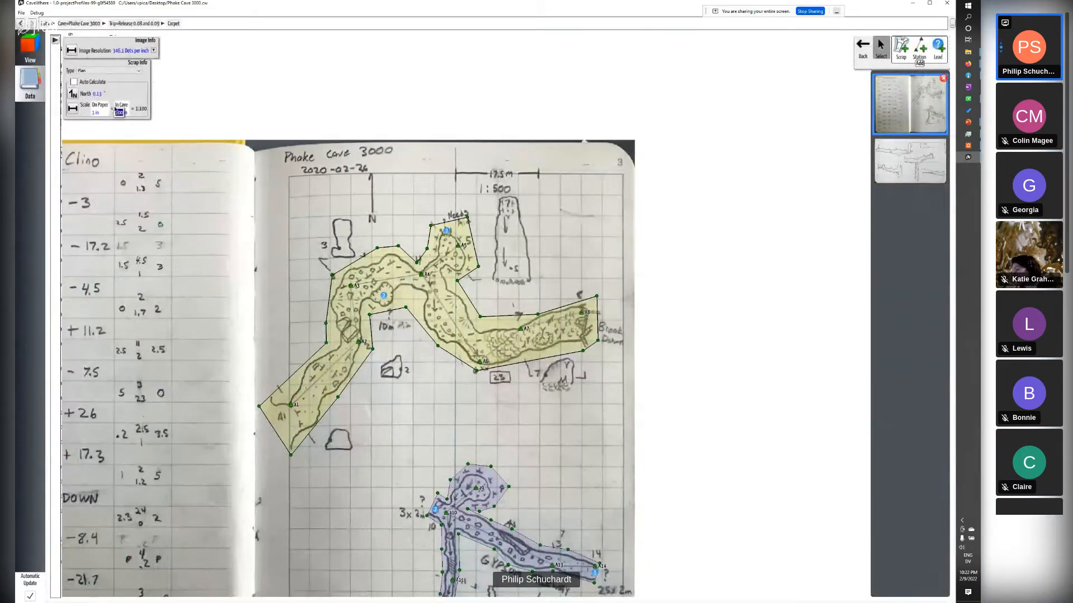
text(500)
key(Return)
scroll(480, 381, down, 1)
scroll(482, 340, up, 3)
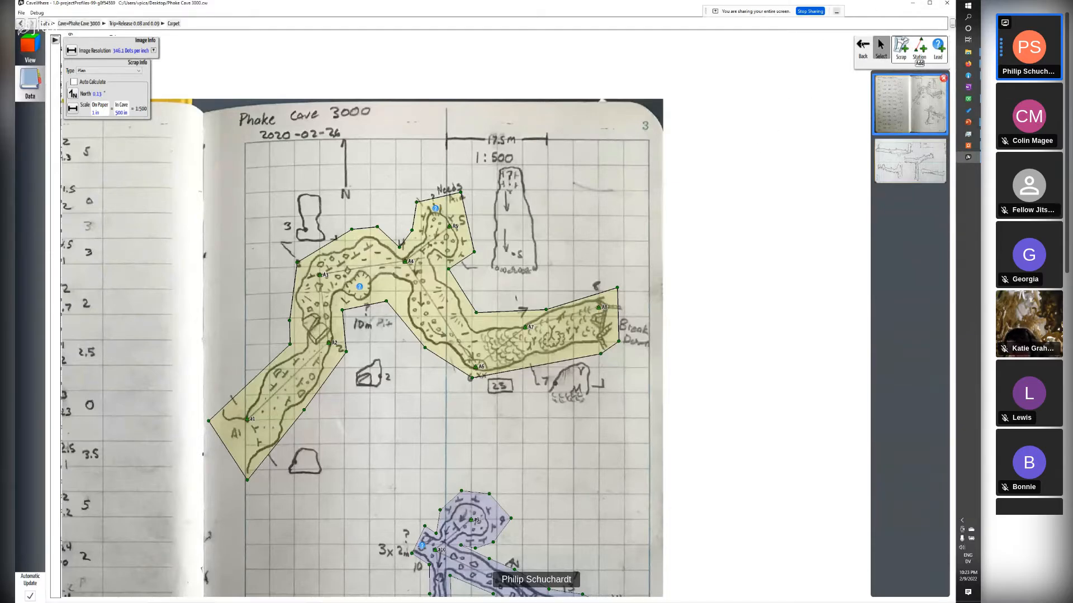
click(30, 48)
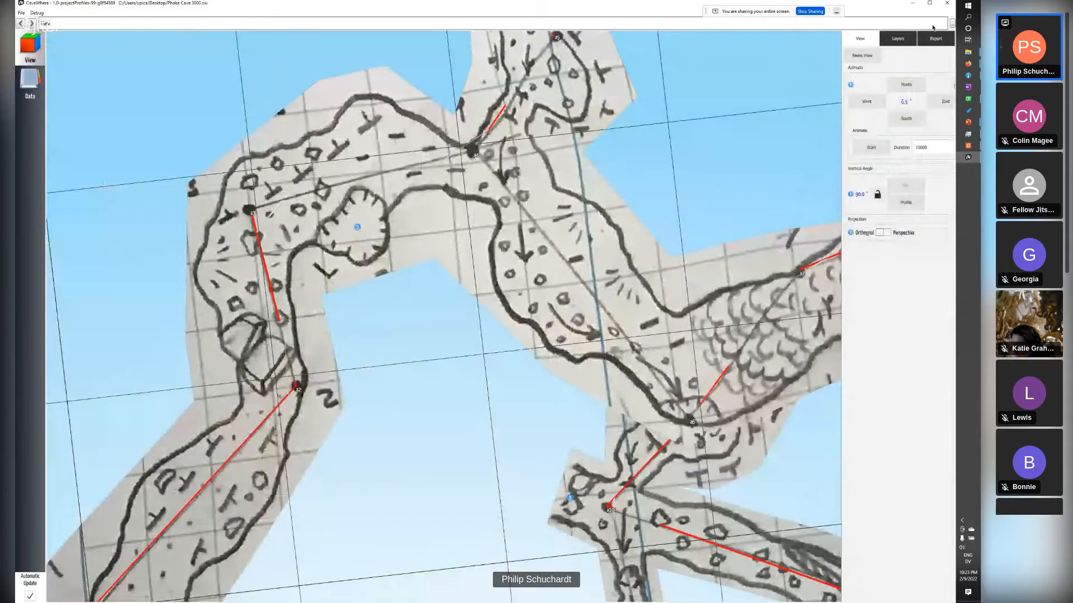
- Return to the sketch notes and leave carpeting for the trip page of Release 0.08 and 0.09
click(36, 81)
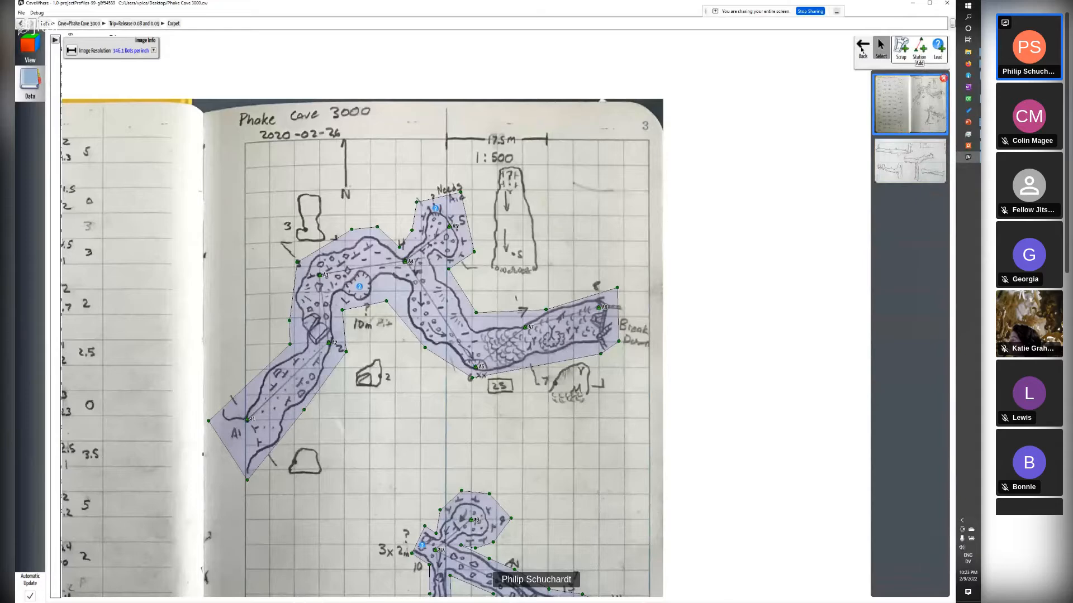
click(861, 49)
click(34, 75)
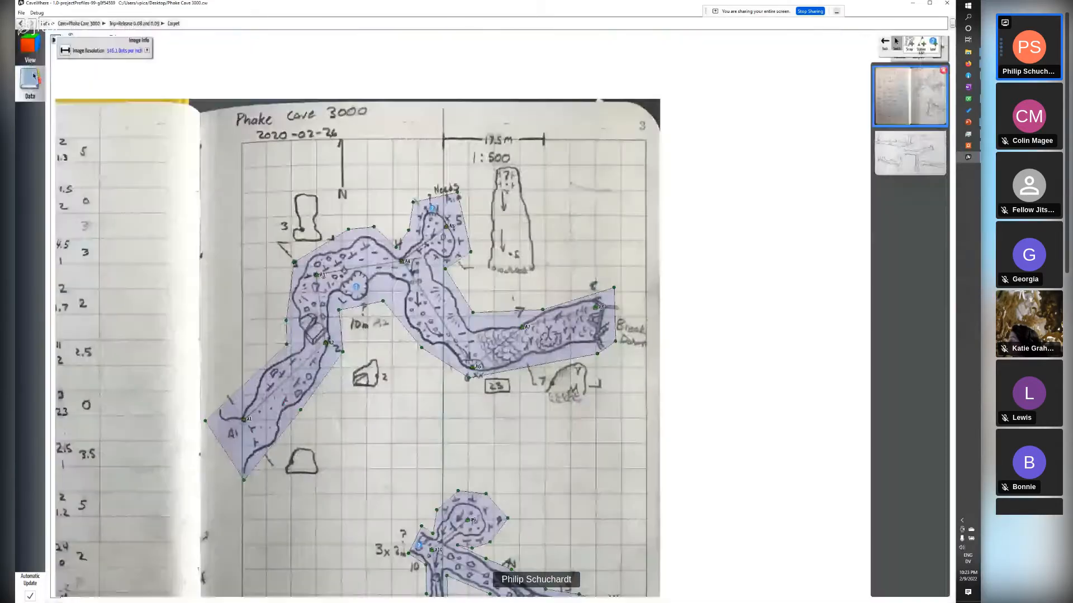
click(137, 24)
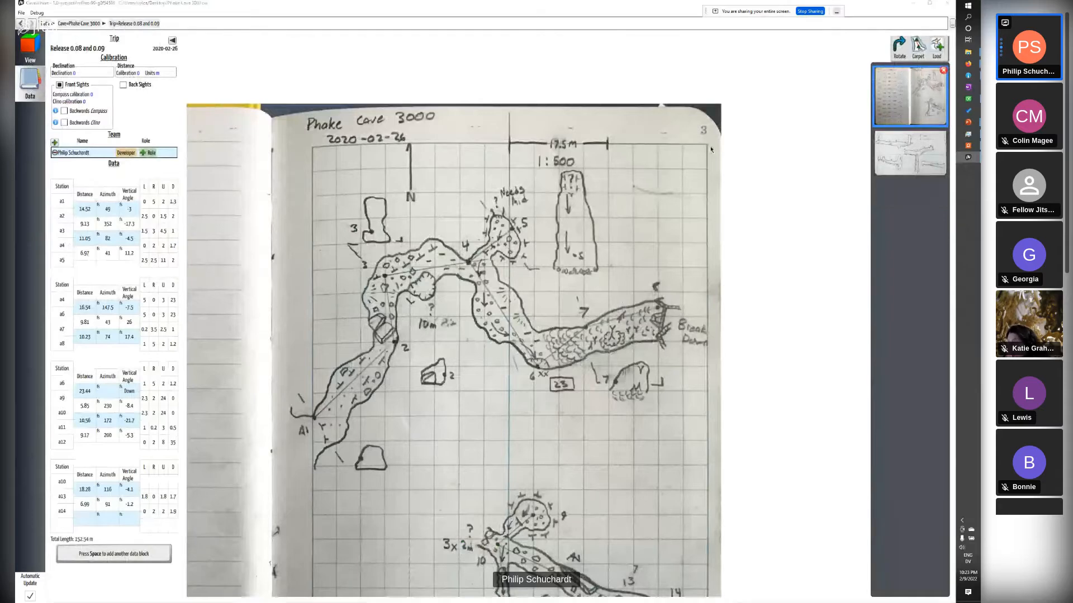
- Load the image cavewhere_stacked_256px-blackAndWhite.svg from the desktop's old folder into the trip notes
click(936, 46)
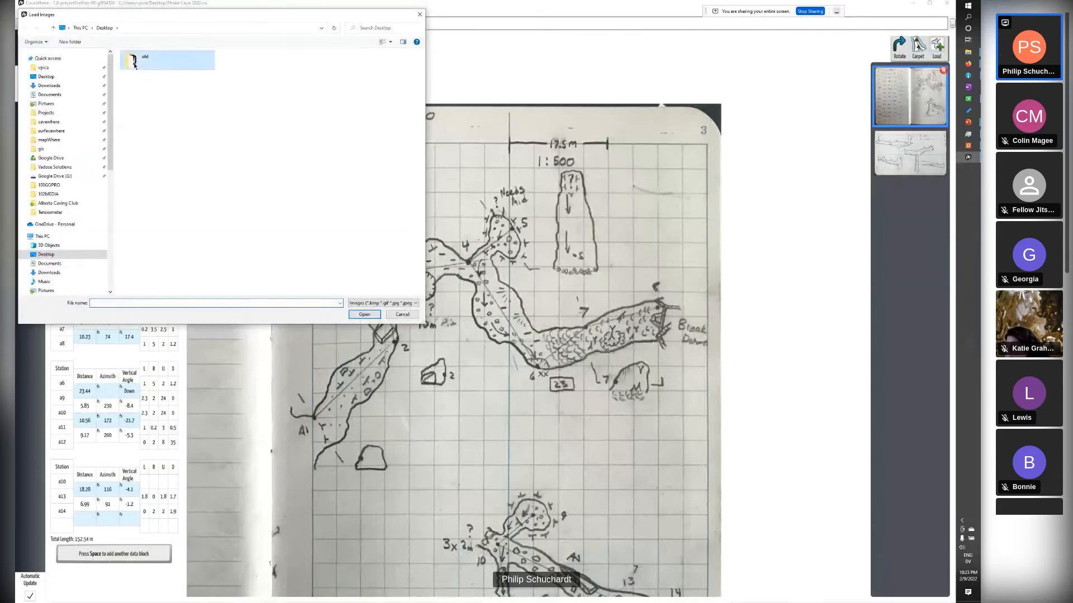
double_click(134, 63)
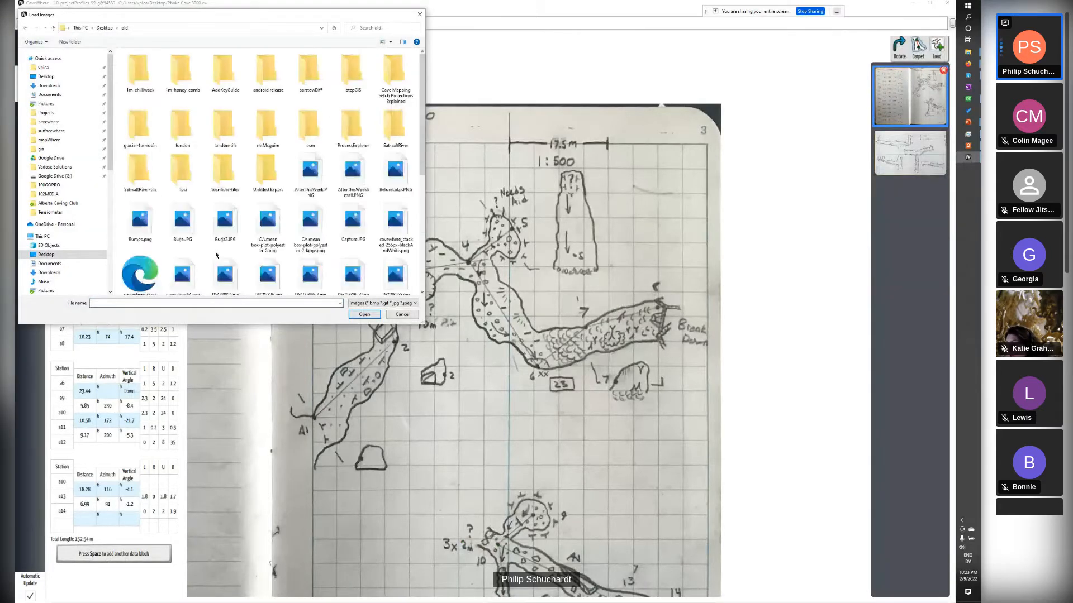
scroll(215, 255, down, 5)
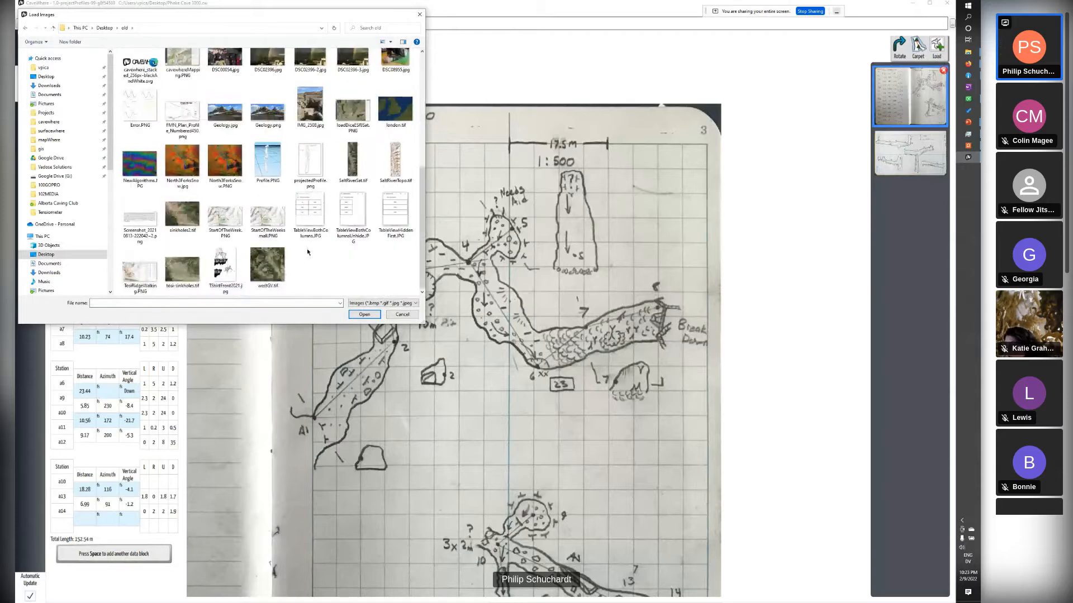
scroll(321, 262, up, 3)
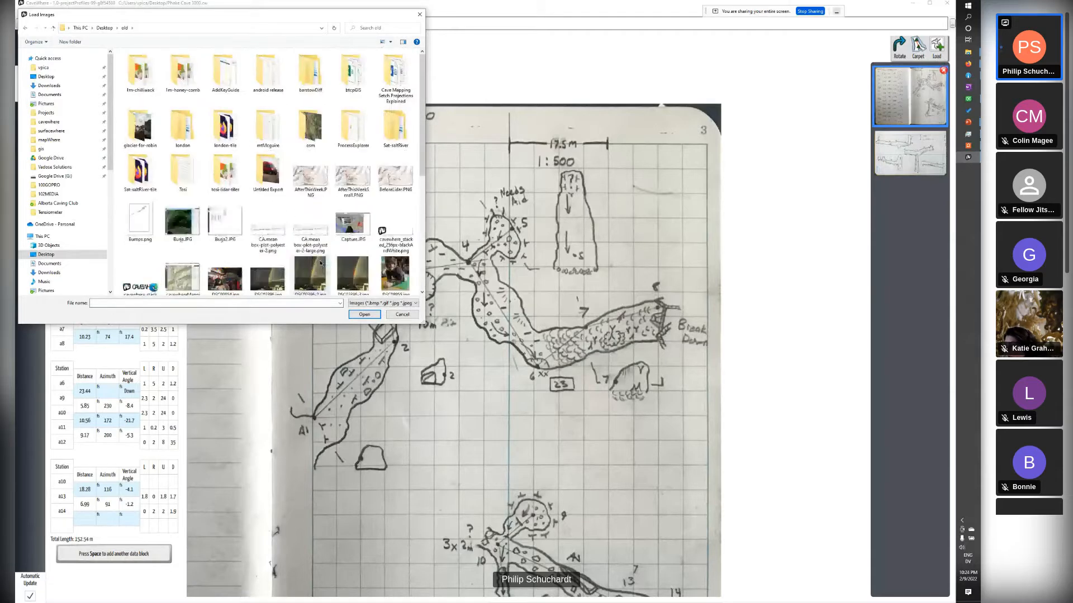
scroll(322, 262, down, 6)
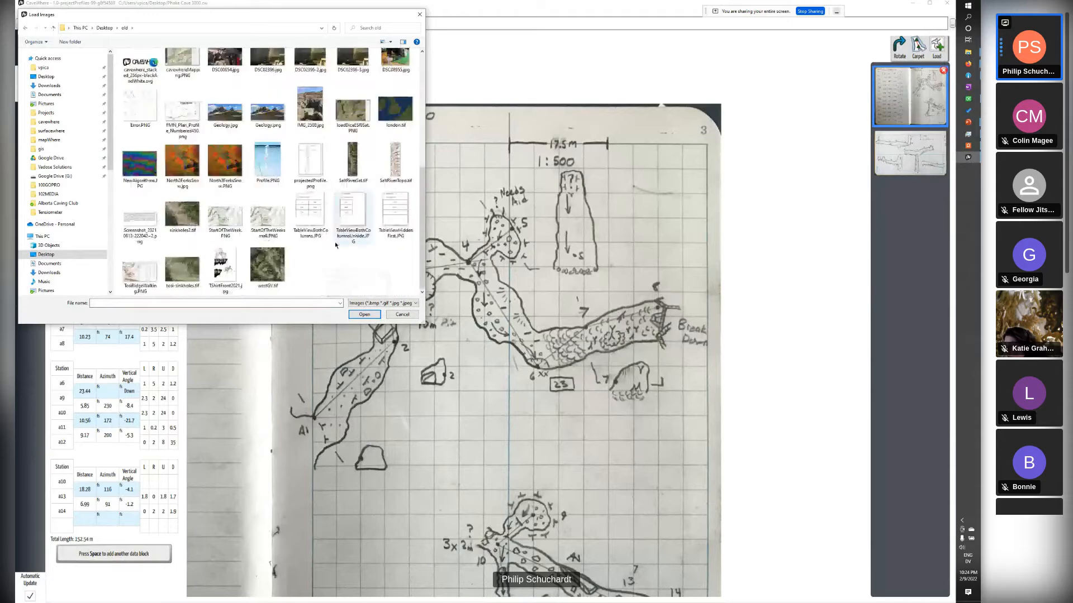
scroll(329, 254, up, 3)
scroll(324, 262, down, 2)
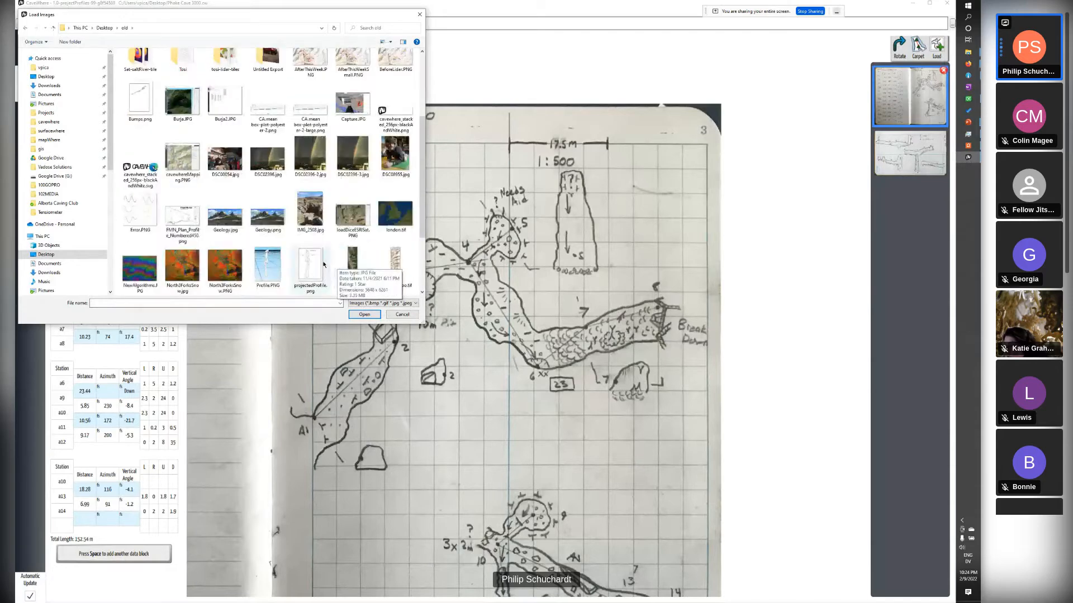
click(140, 178)
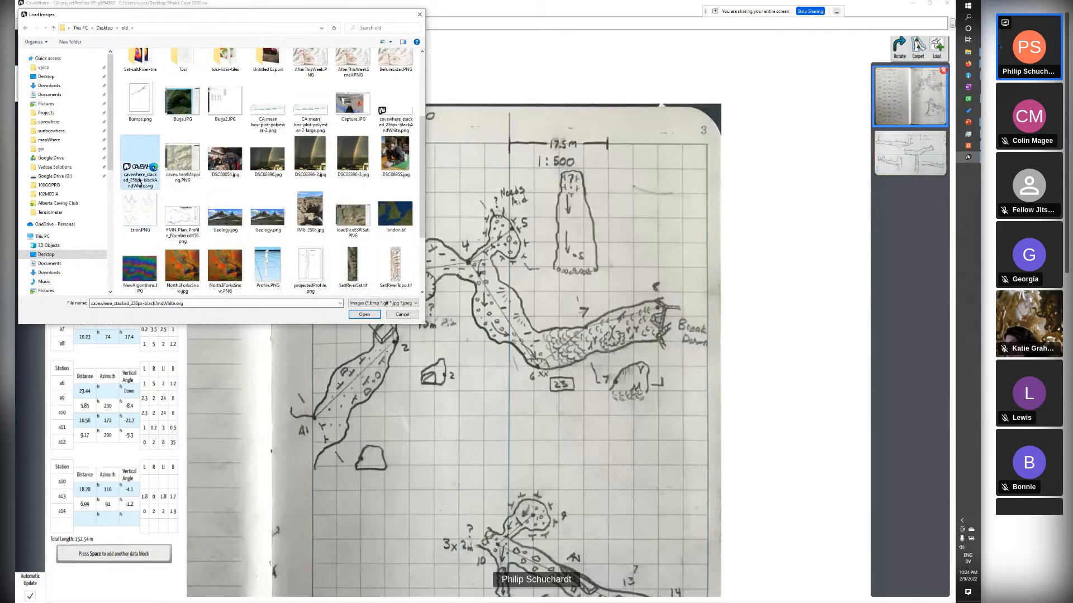
double_click(139, 180)
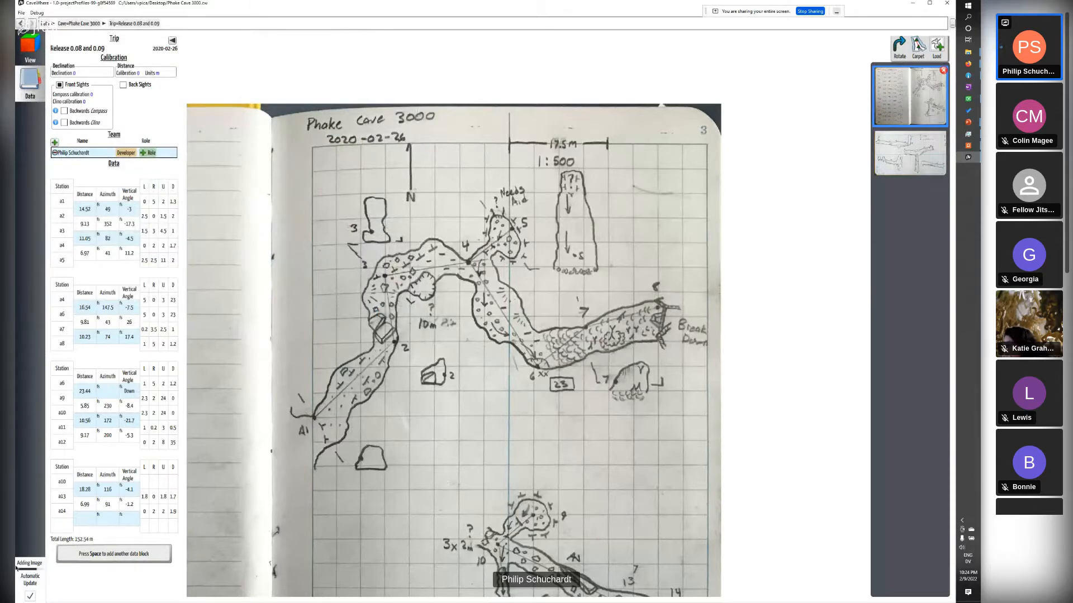
- View the loaded logo image, and return to the first notebook page
click(928, 193)
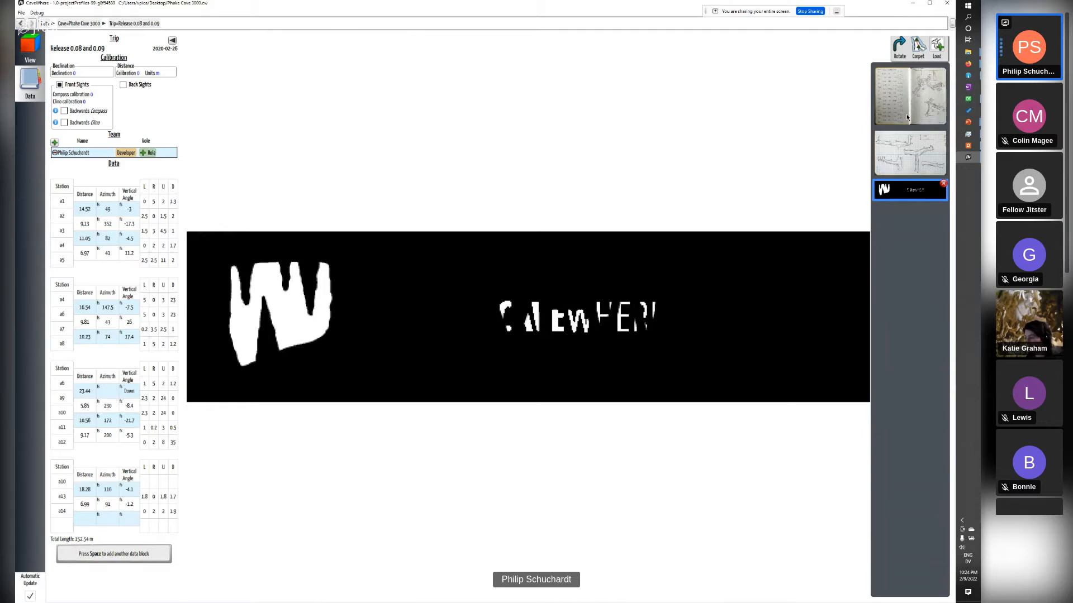
click(906, 114)
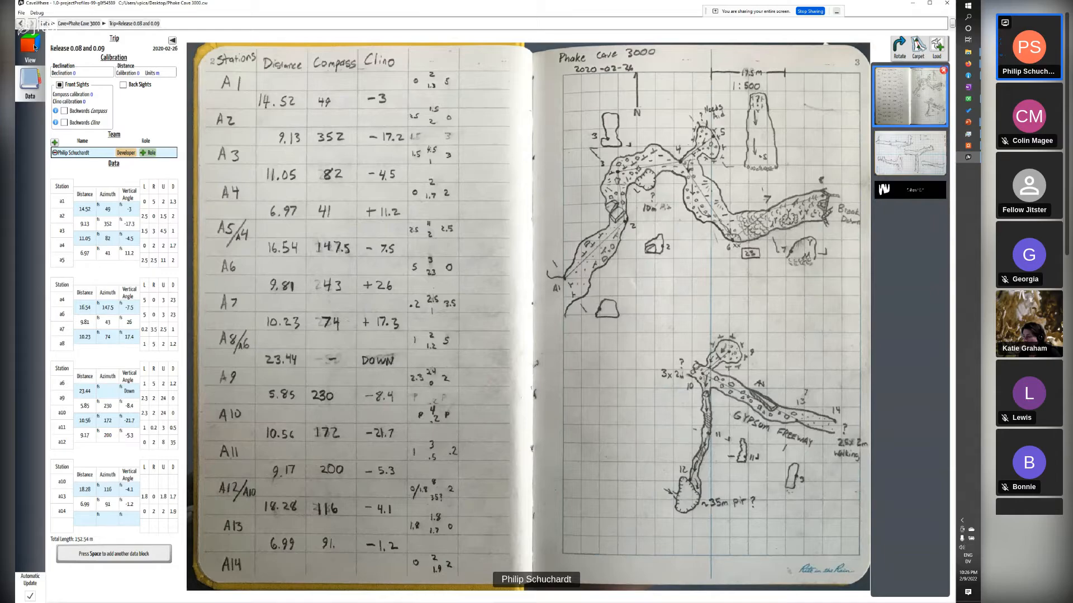
- View the carpeted sketch in the 3D model and open the list of leads for Phake Cave 3000
click(34, 48)
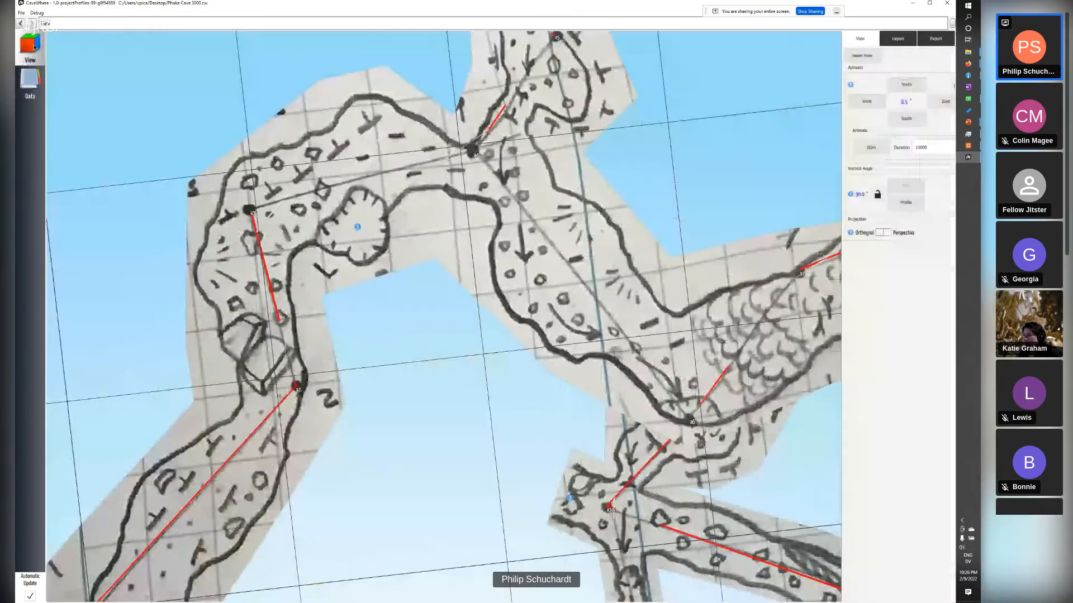
scroll(473, 209, down, 3)
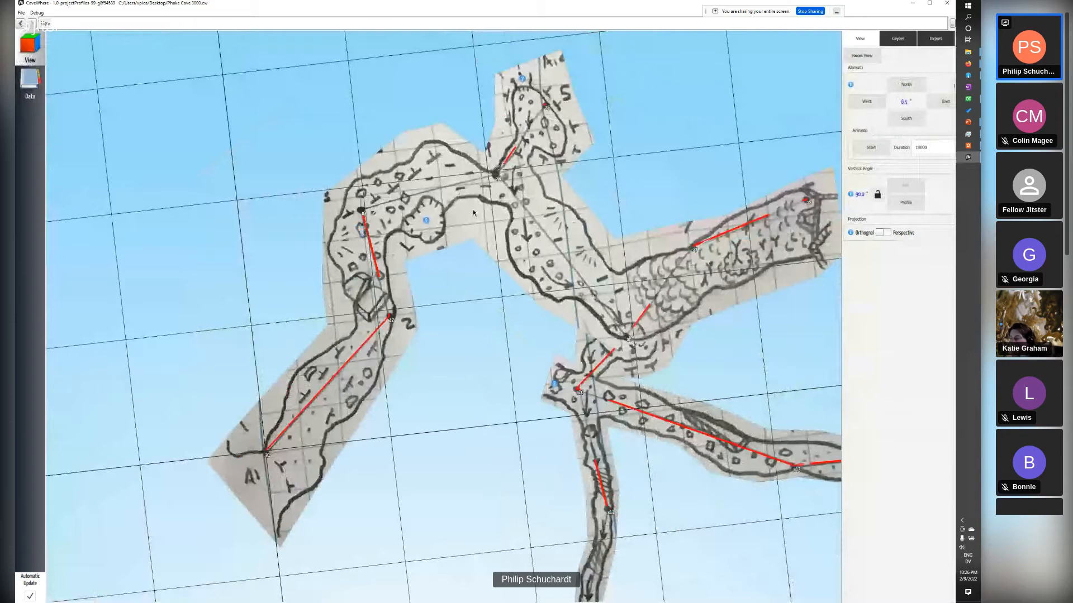
click(30, 79)
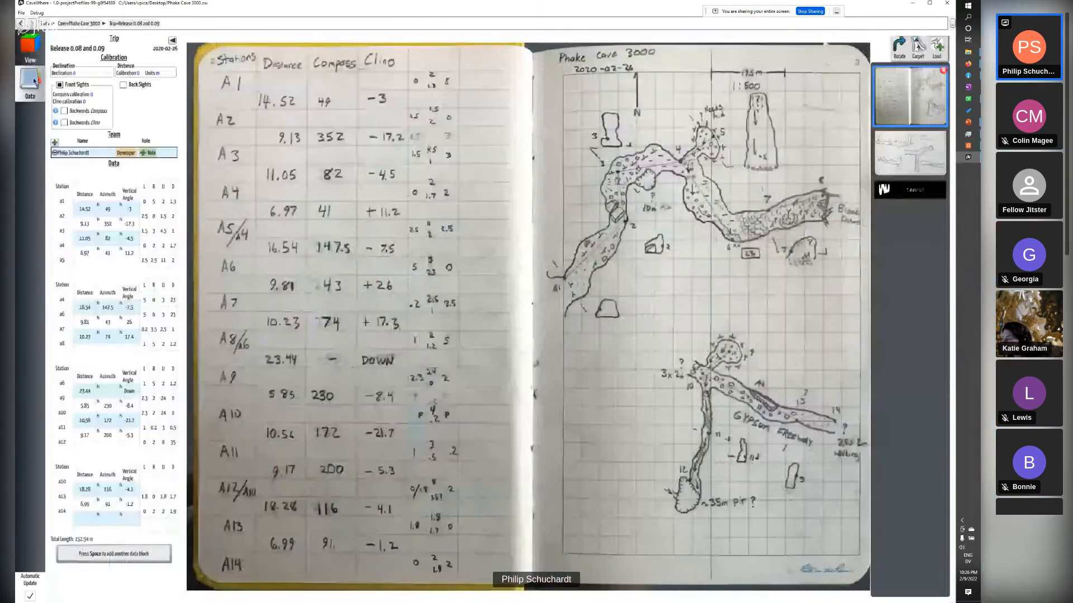
click(78, 23)
click(347, 52)
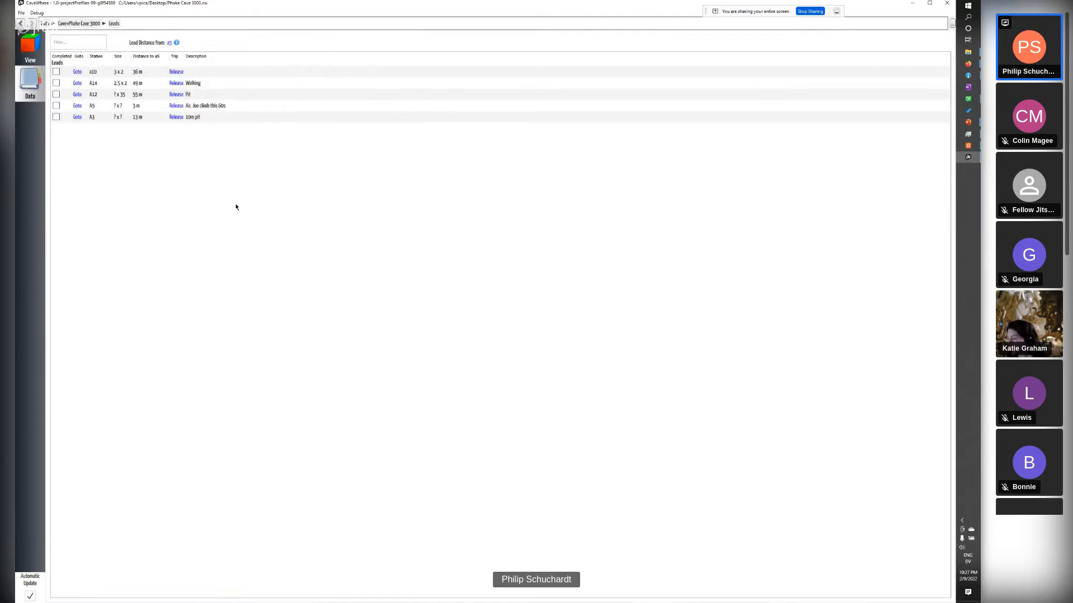
- Inspect the size and notes of the lead near station A10 in the 3D model, and close its details
click(30, 50)
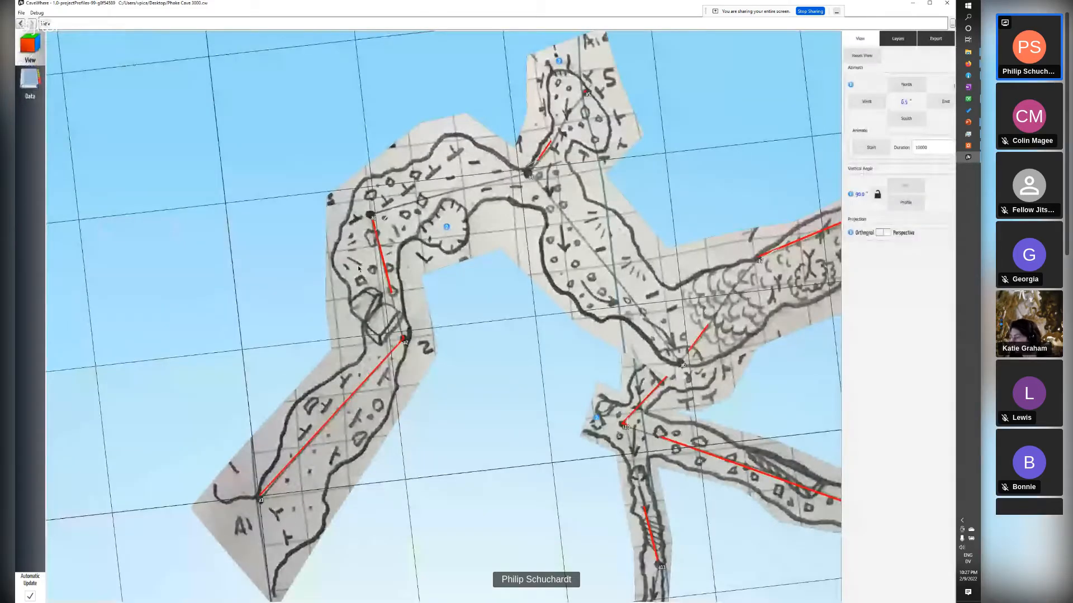
scroll(391, 264, down, 3)
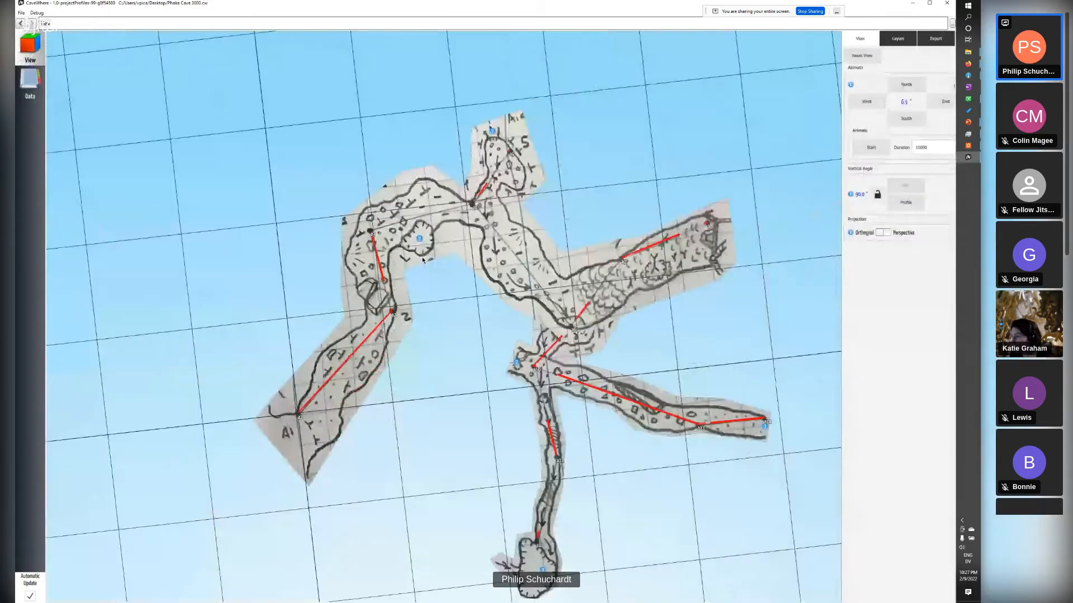
click(517, 364)
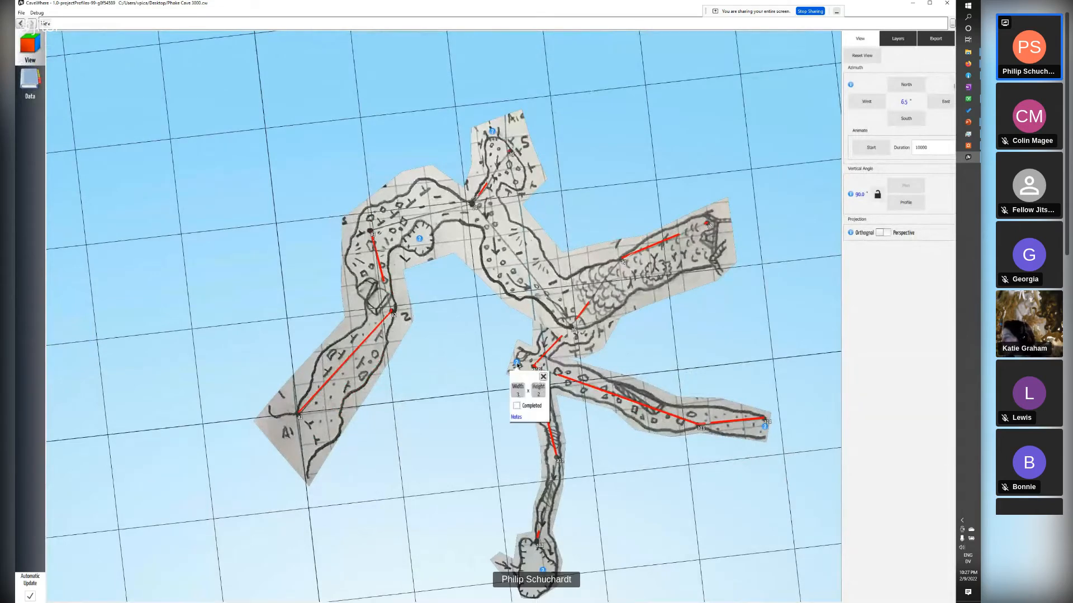
click(521, 366)
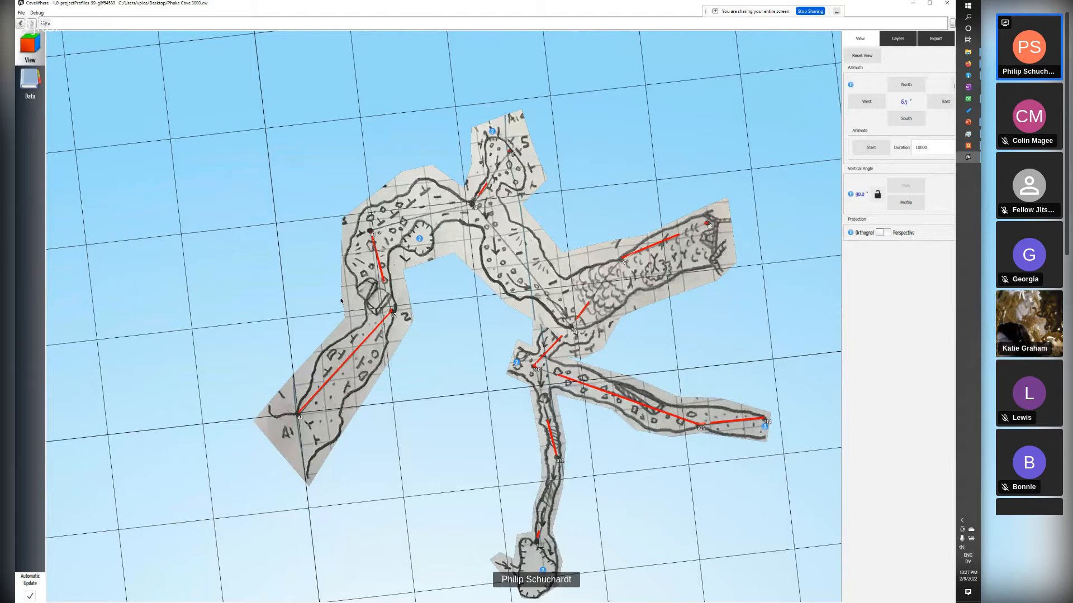
- Review the leads list again, and return to the 3D model to view its map export settings
click(32, 80)
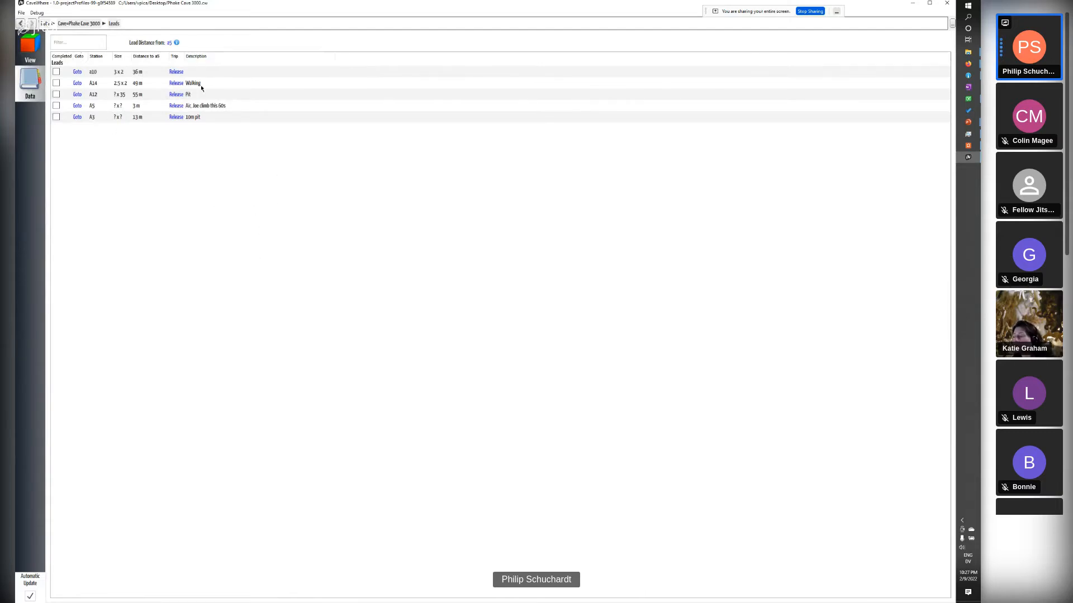
click(28, 53)
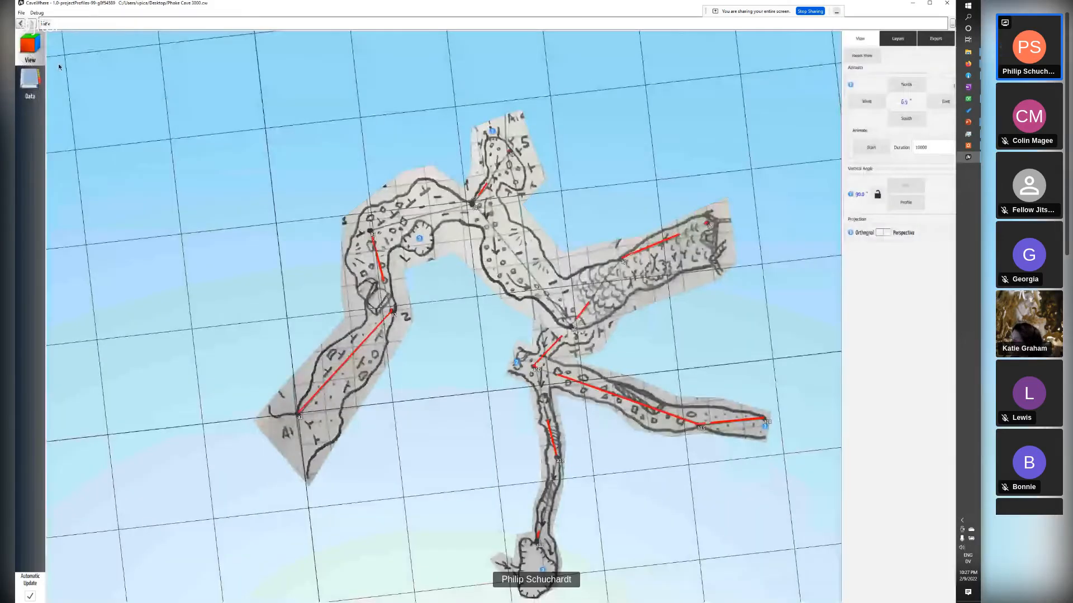
drag(205, 218, 229, 237)
scroll(229, 237, up, 3)
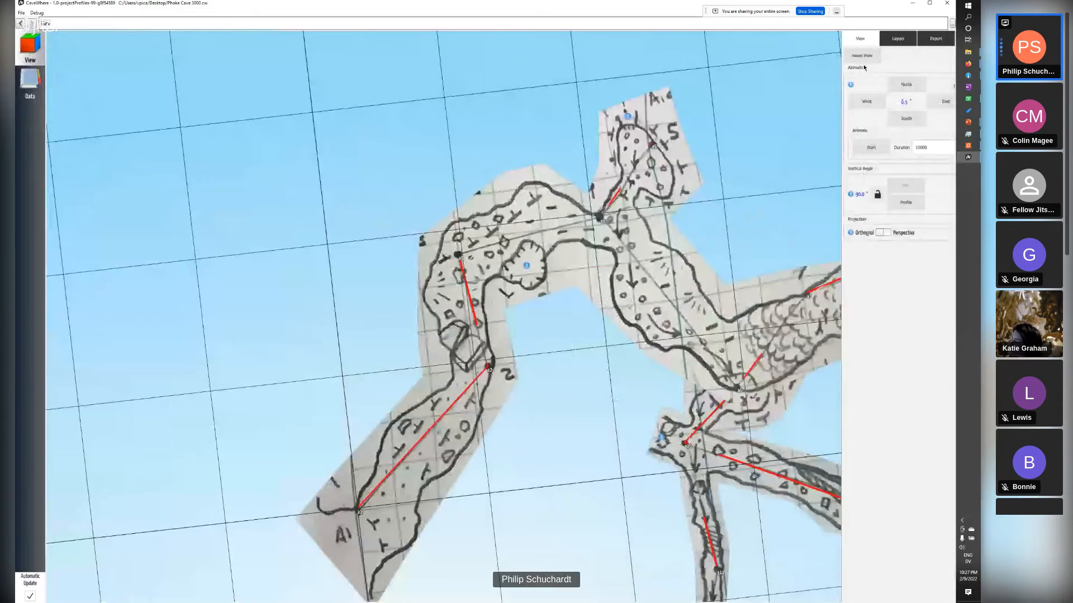
click(935, 38)
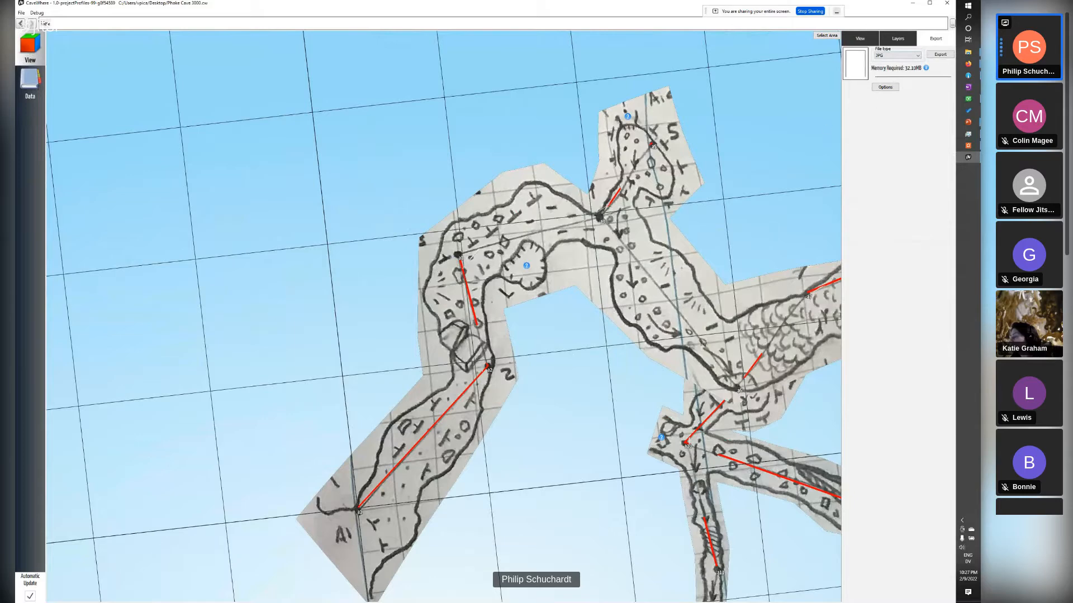
- Start a second CaveWhere instance and open the H12-330 Running Profile project from the desktop
click(962, 5)
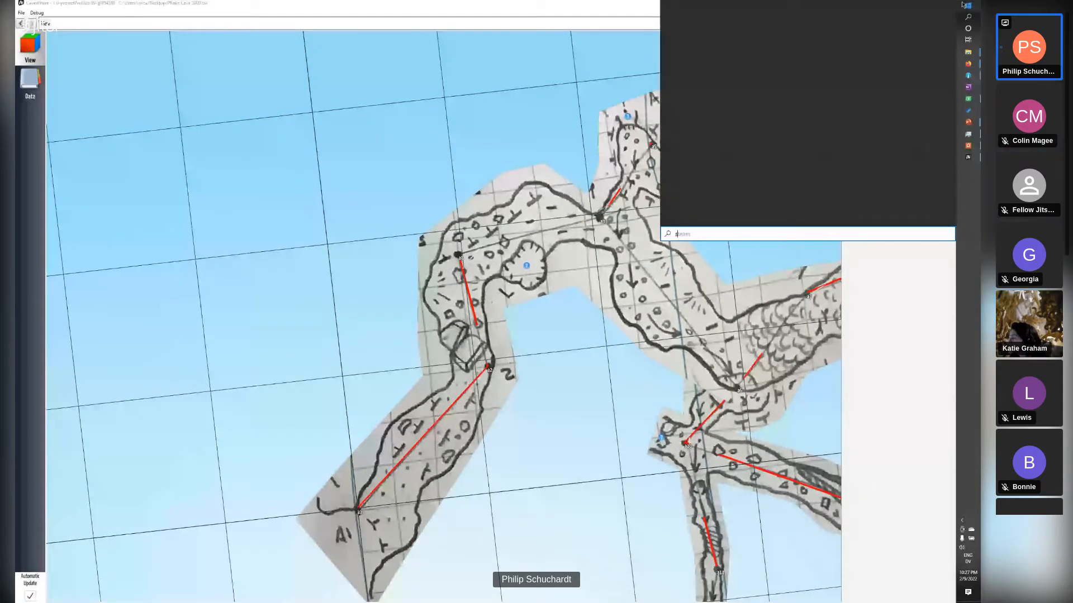
click(962, 4)
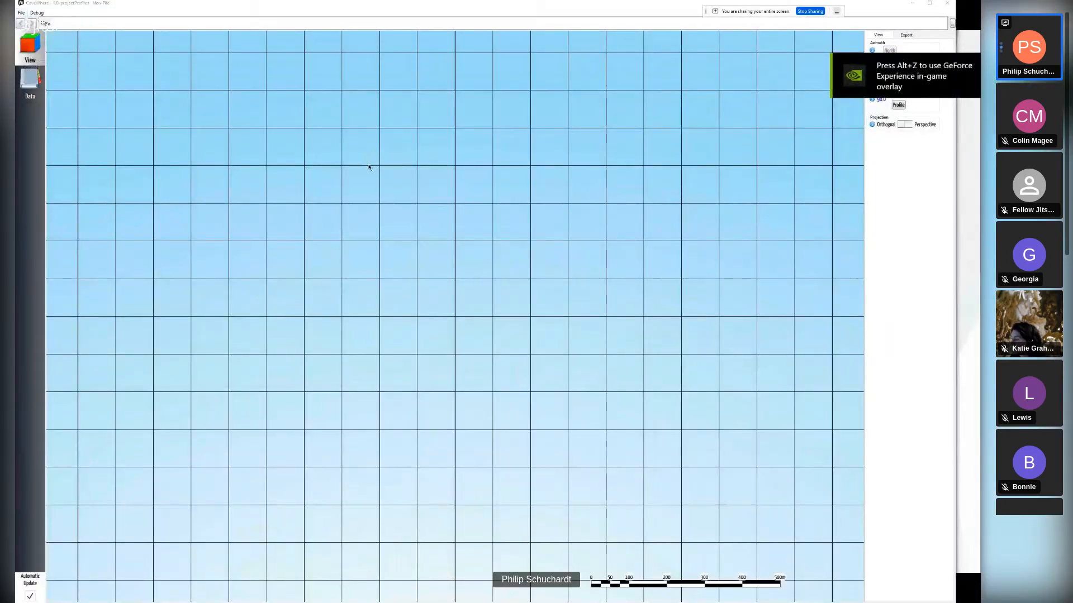
key(ctrl+o)
scroll(256, 269, down, 2)
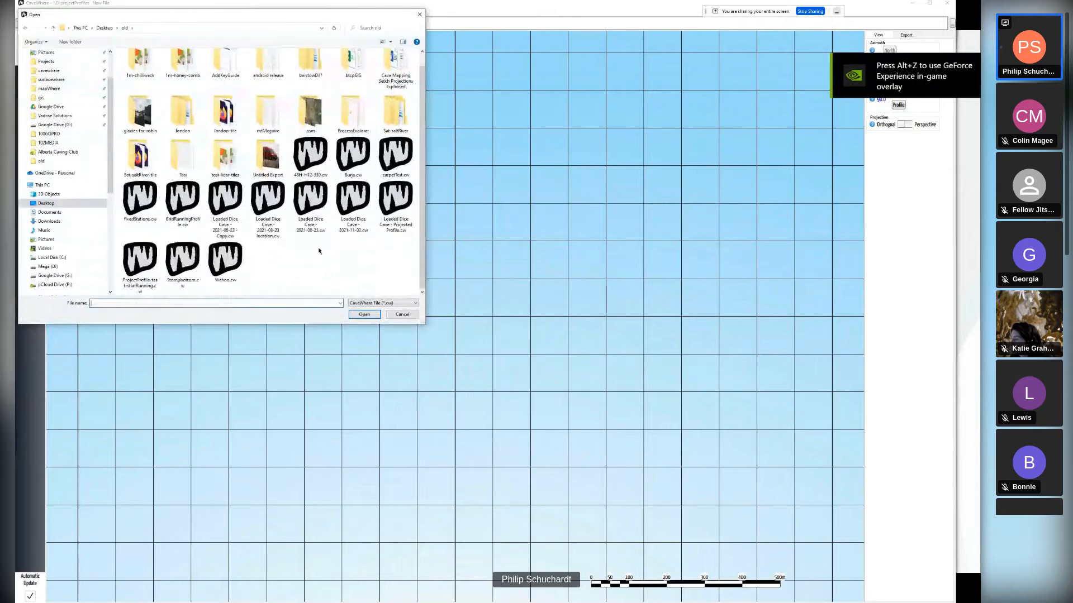
scroll(252, 274, up, 1)
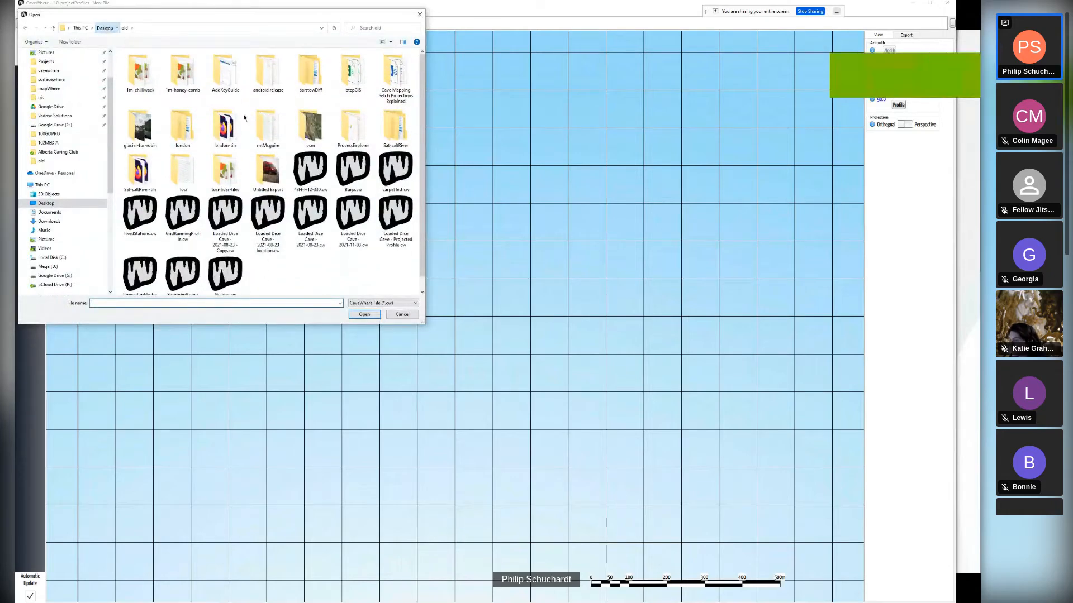
click(105, 28)
click(335, 60)
double_click(335, 61)
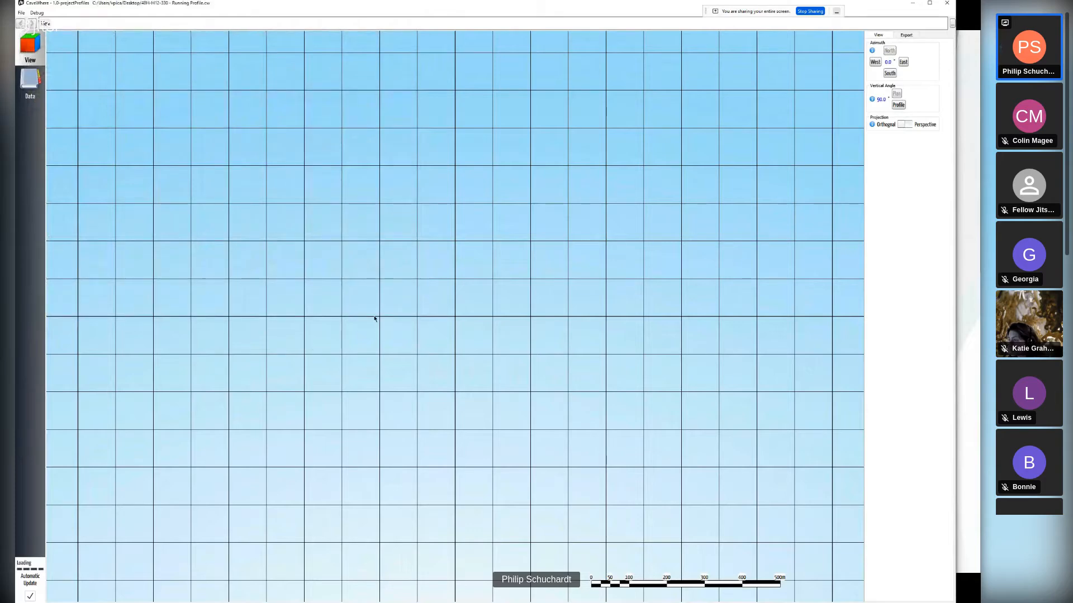
- Capture a north-up plan view area covering the wide passage and its winding side passage for export
scroll(433, 350, up, 10)
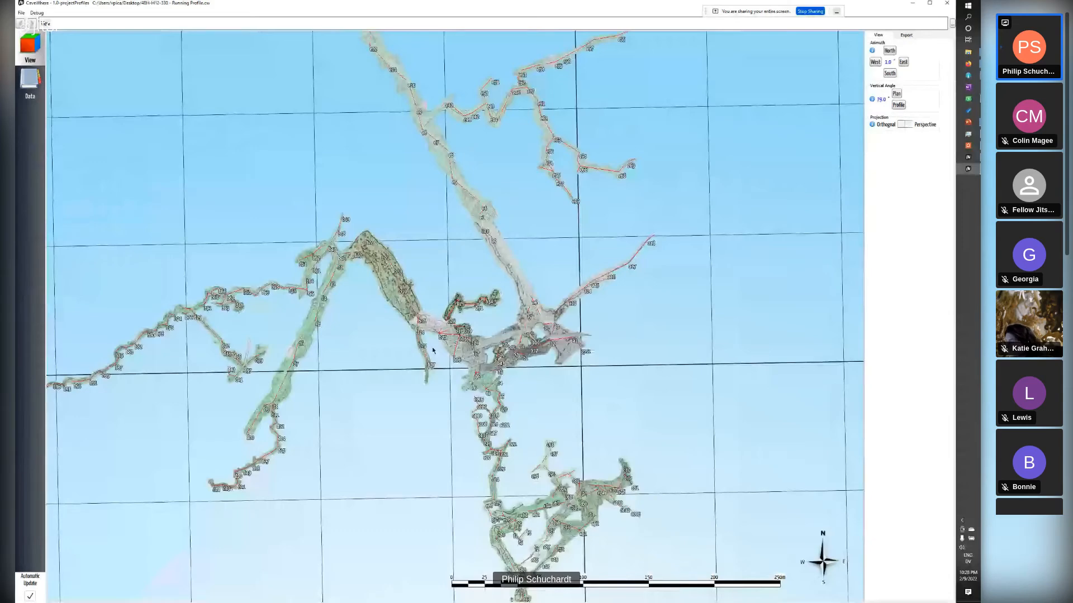
drag(433, 350, 277, 463)
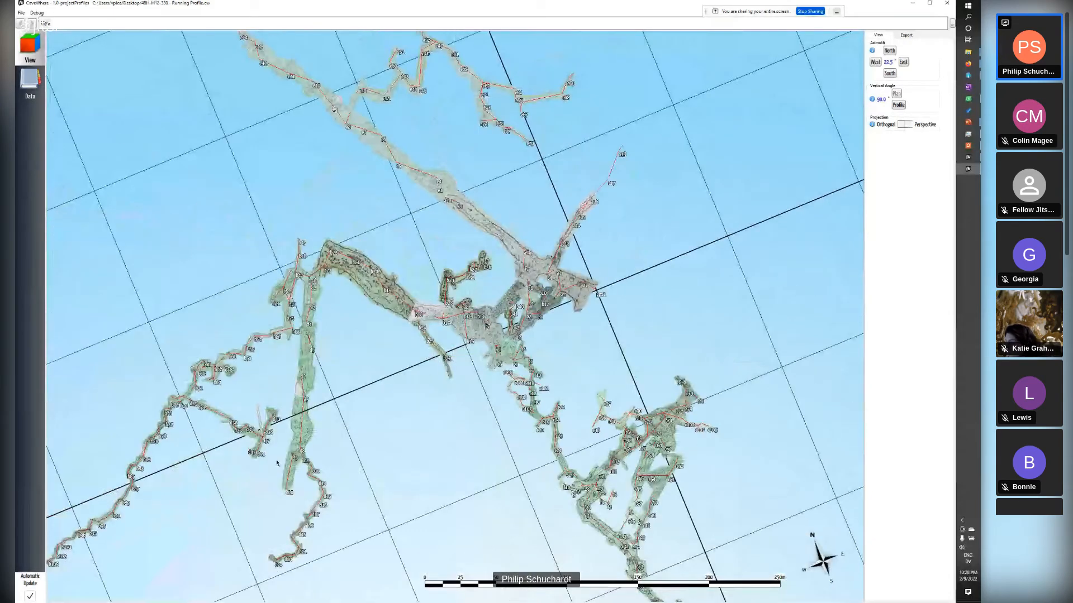
scroll(398, 421, up, 5)
drag(398, 422, 360, 496)
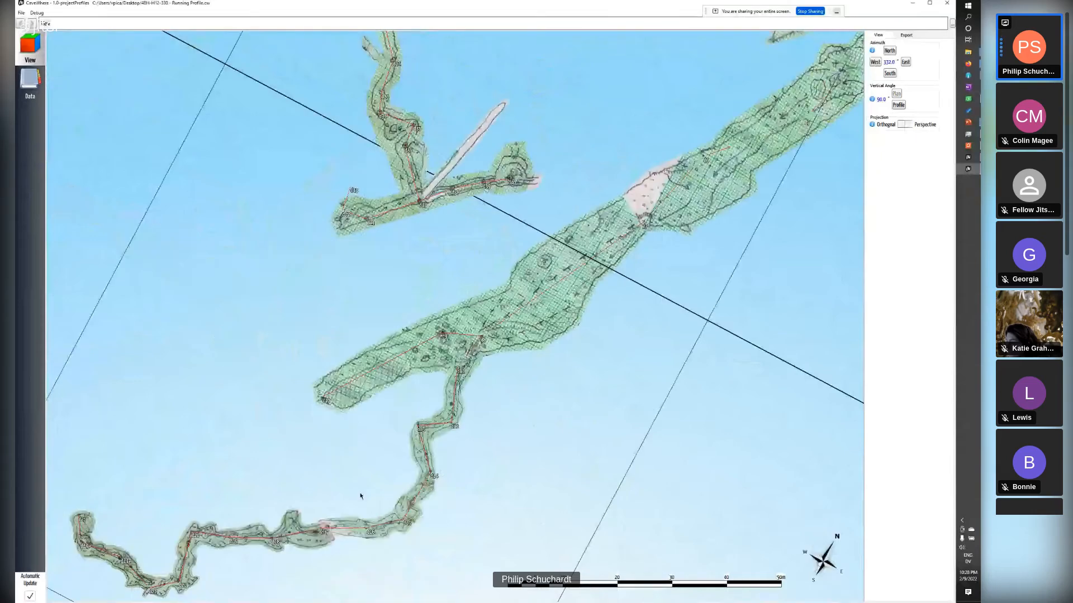
scroll(366, 444, up, 2)
drag(479, 394, 594, 246)
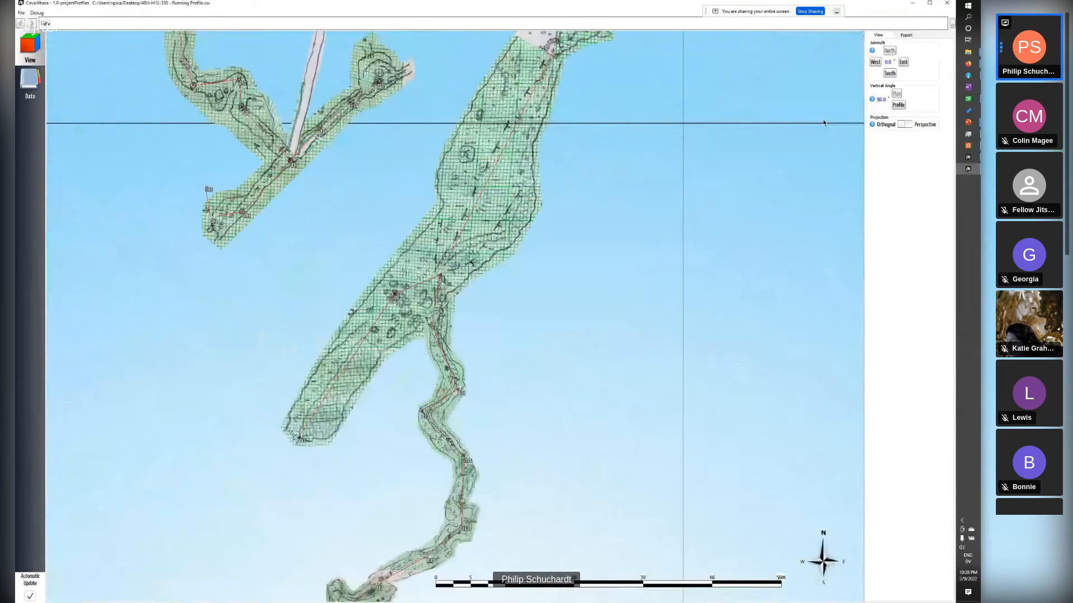
scroll(594, 246, up, 2)
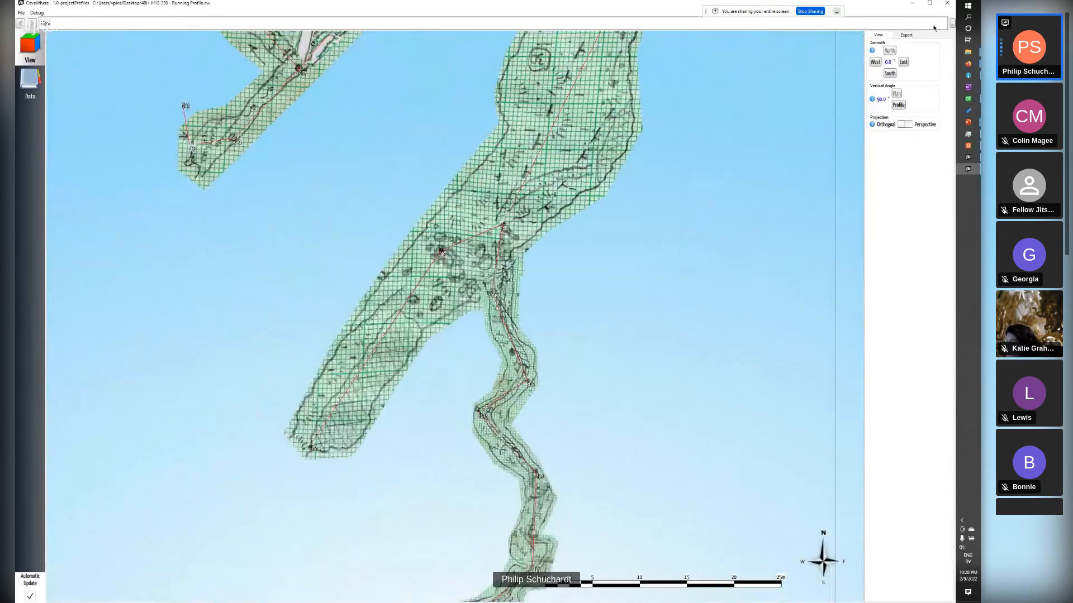
click(906, 35)
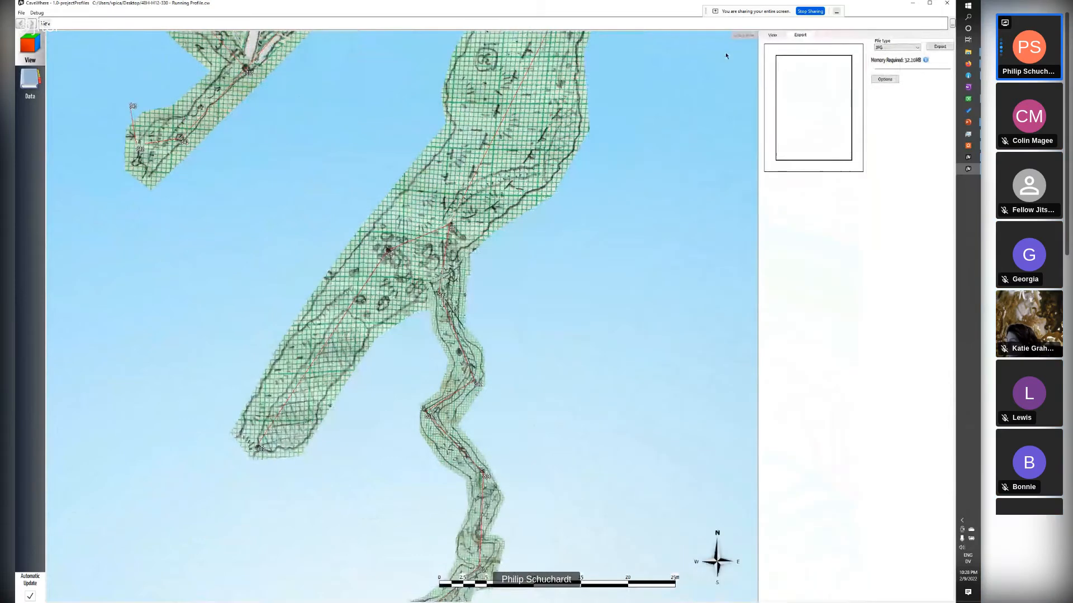
drag(125, 162, 663, 462)
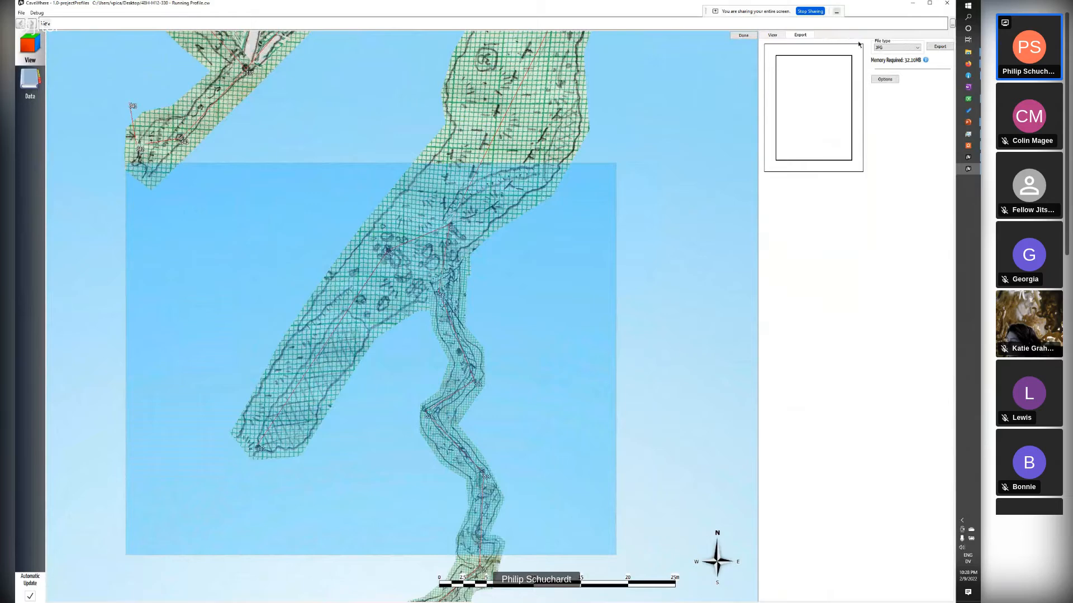
click(743, 35)
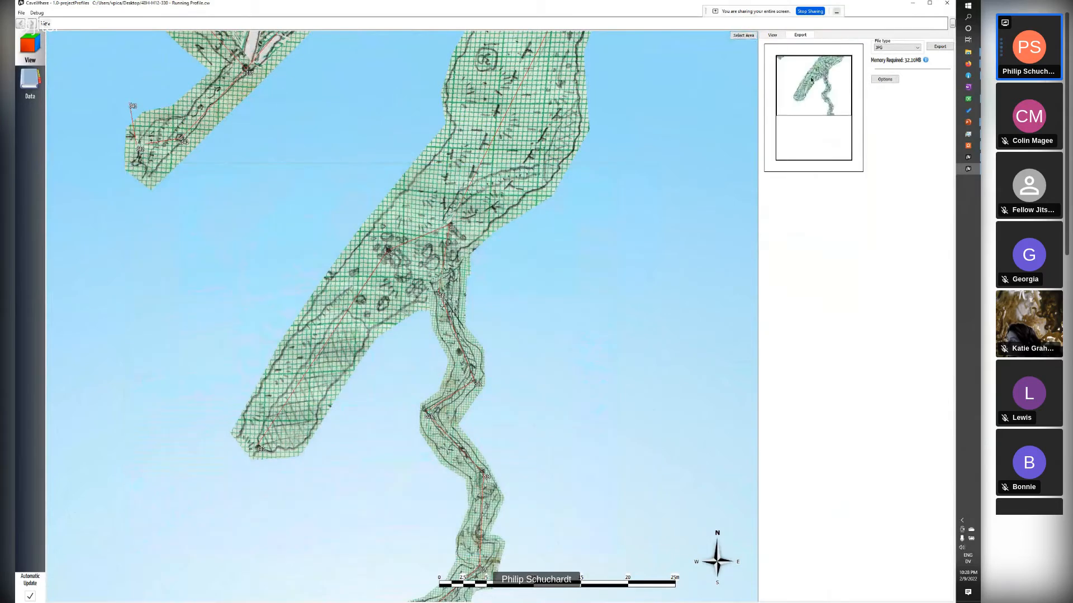
- Capture an east-facing profile view area covering the tall passage section and its adjoining passages for export
right_drag(469, 381, 447, 330)
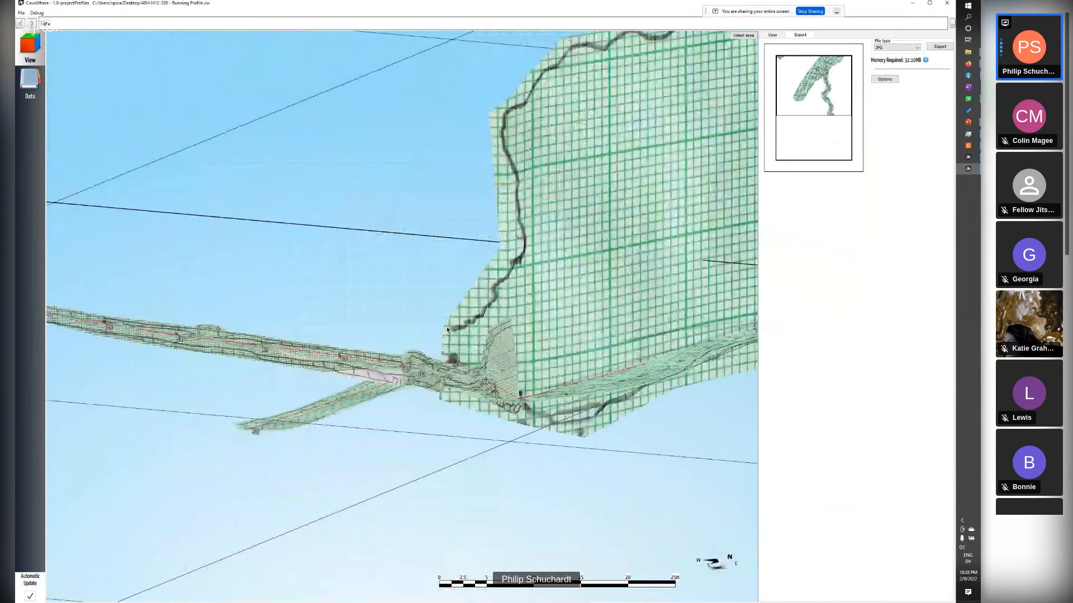
click(772, 35)
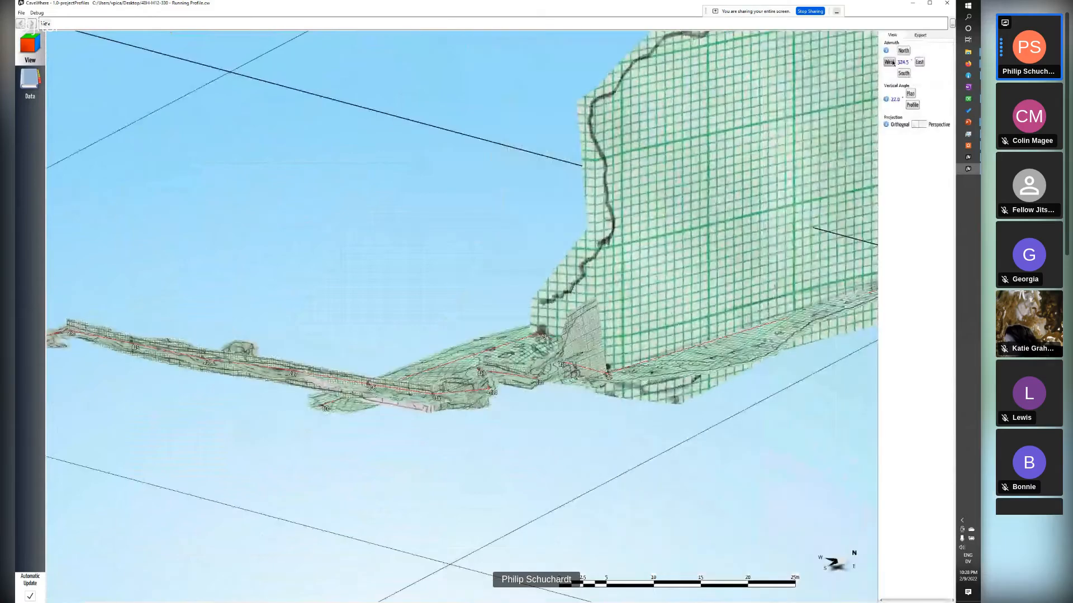
click(910, 105)
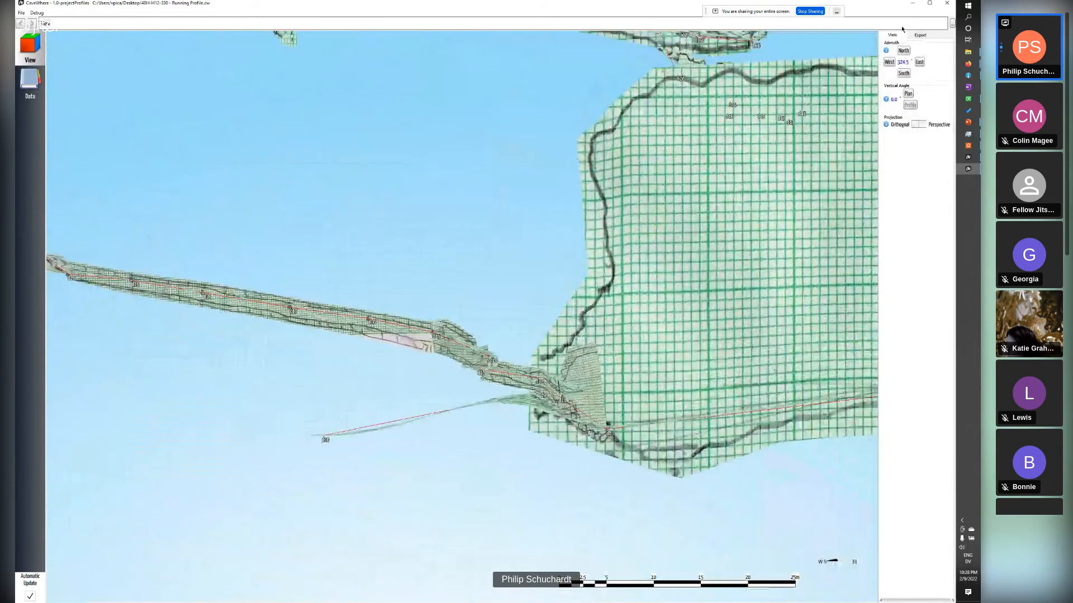
click(903, 50)
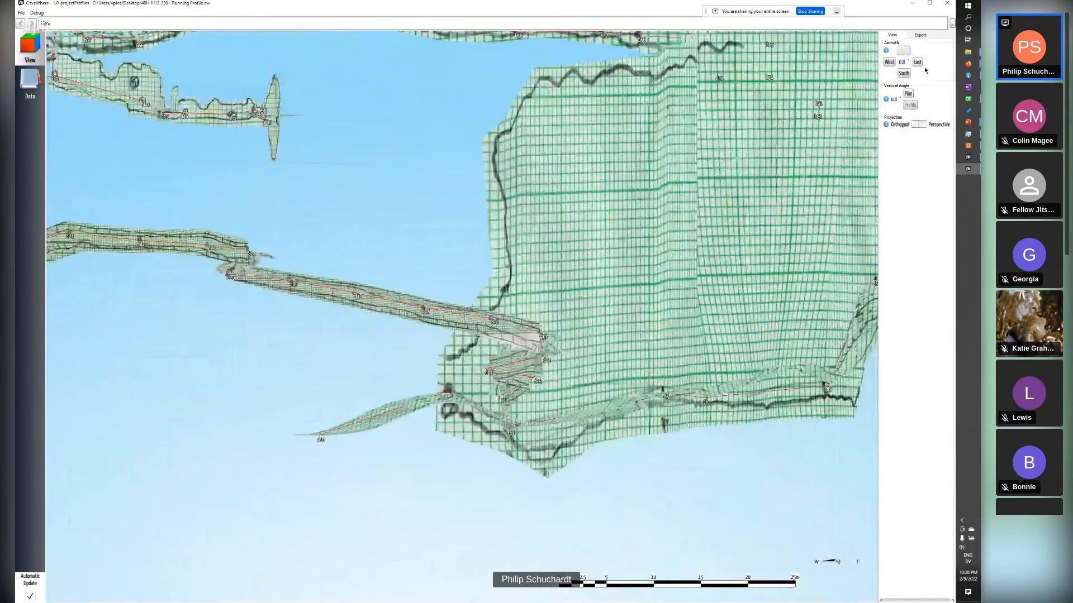
click(916, 62)
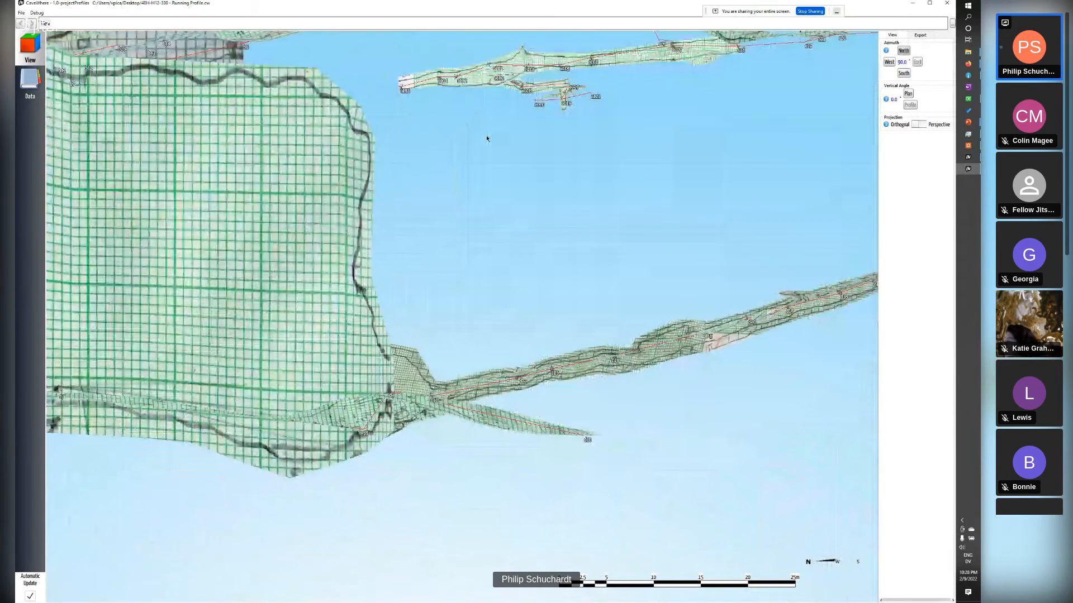
click(920, 34)
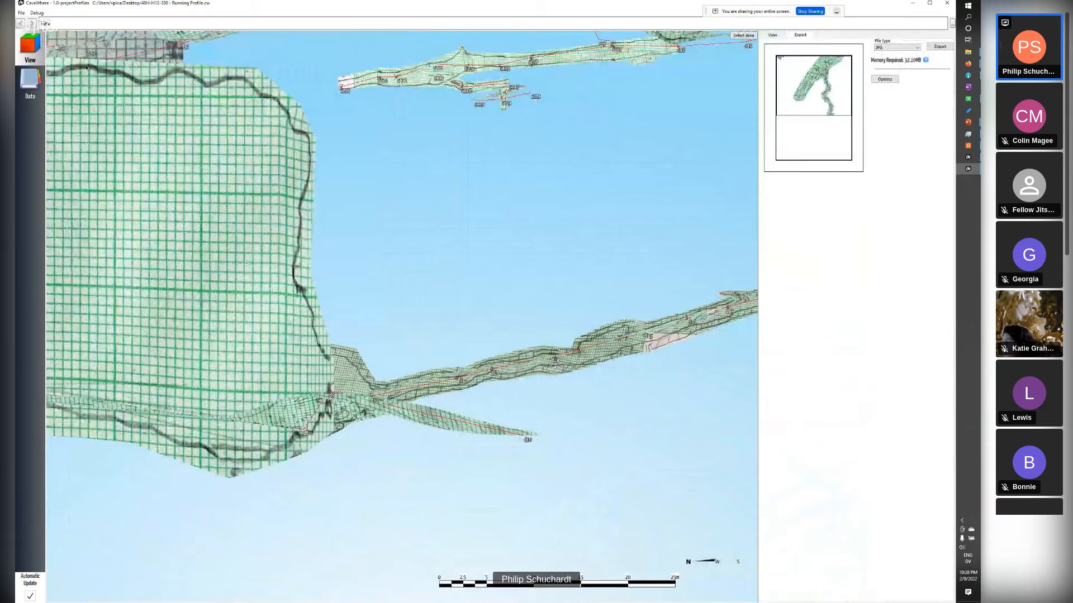
drag(64, 41, 552, 523)
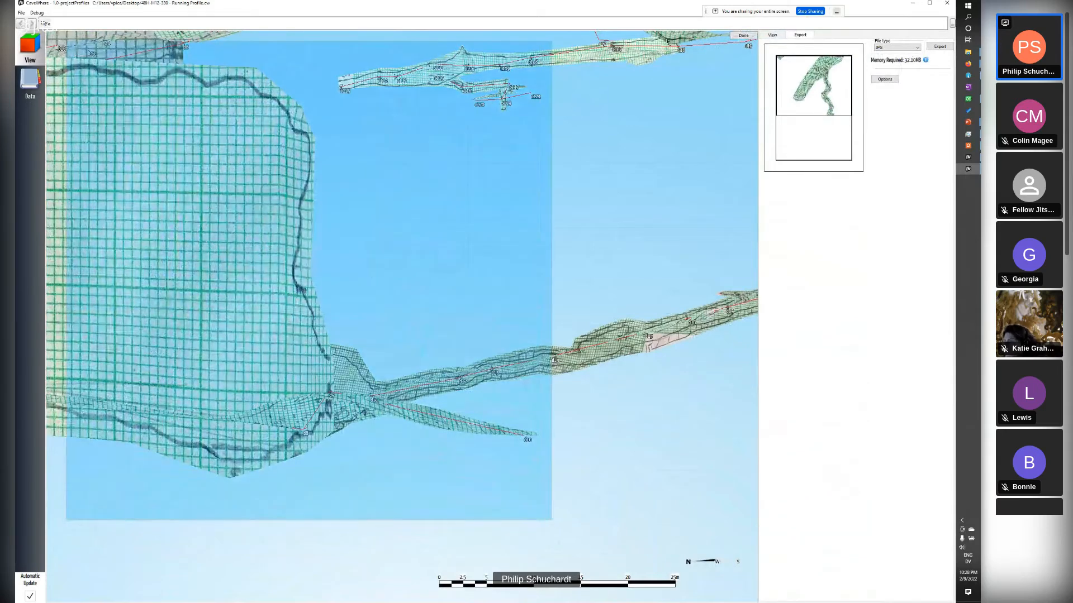
click(743, 36)
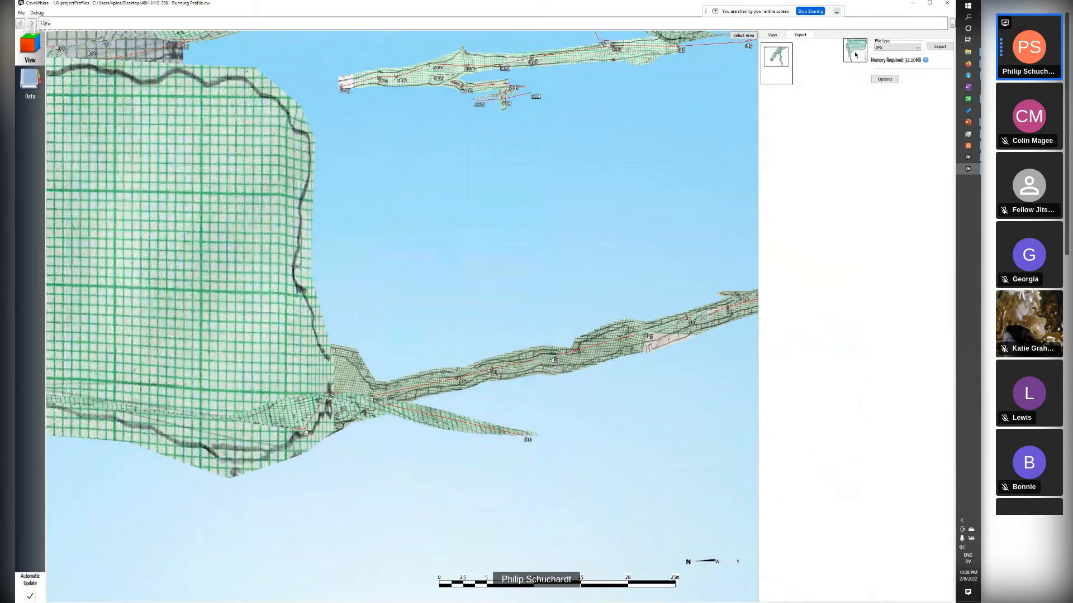
- Place the profile capture beside the plan capture on the export page and open the export options
drag(856, 54, 801, 65)
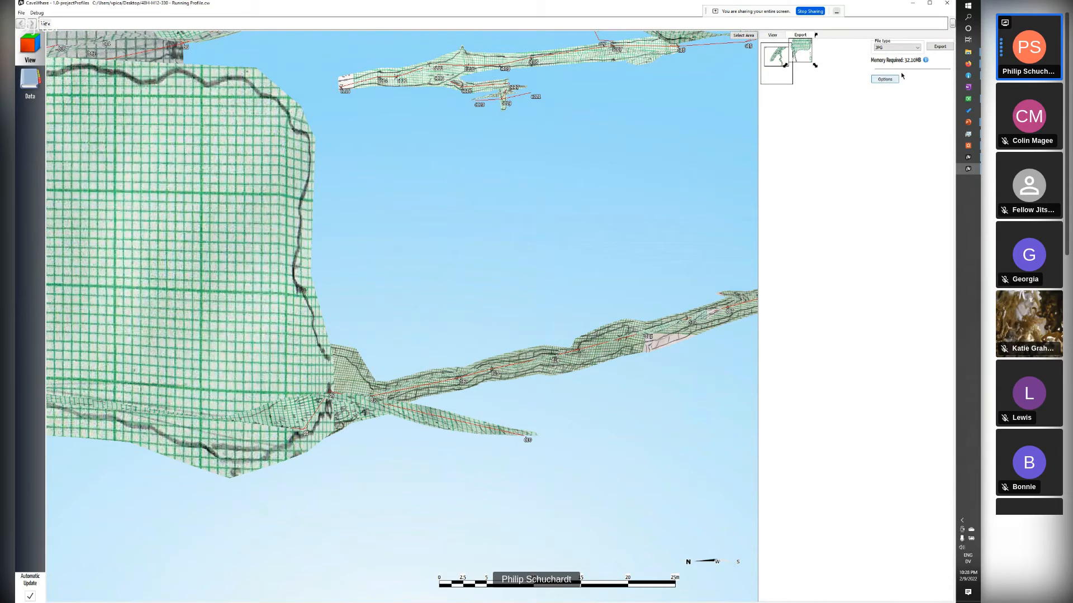
click(880, 79)
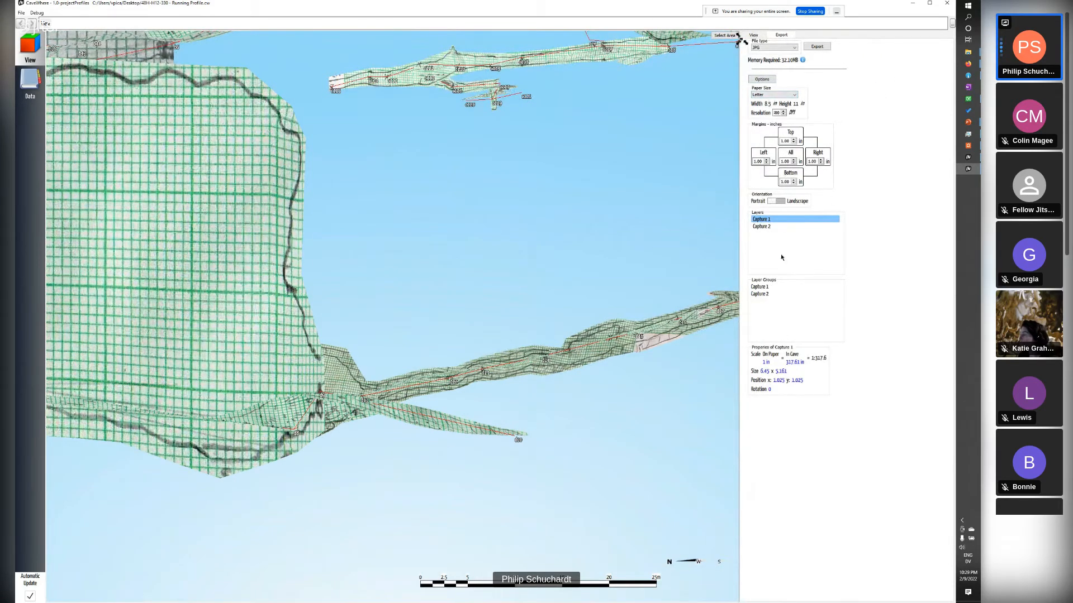
- Export the page layout with both captures to the desktop as a JPG named map
click(816, 46)
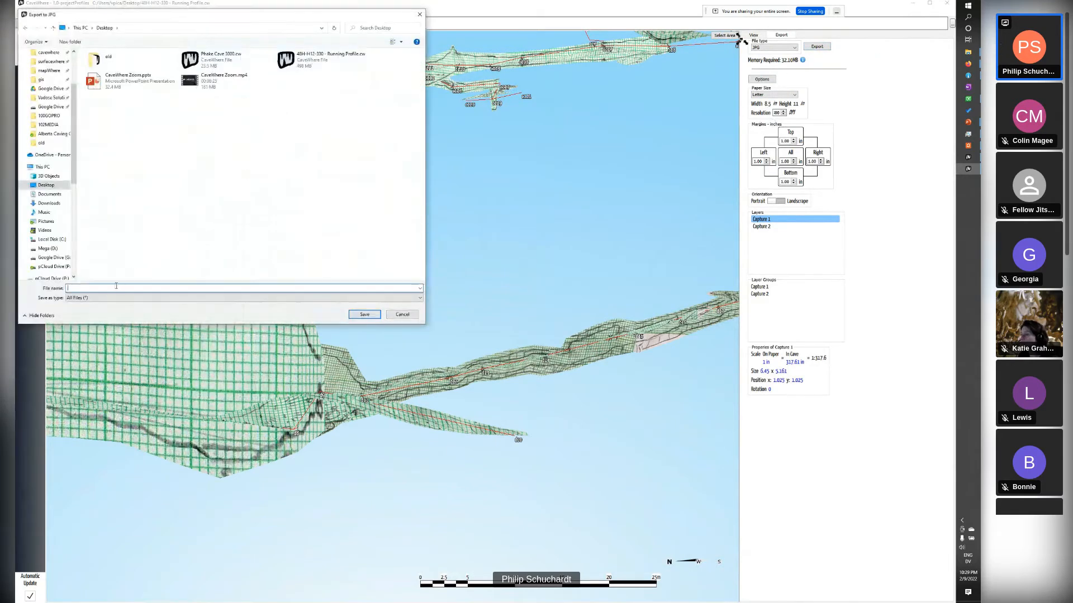
text(plan)
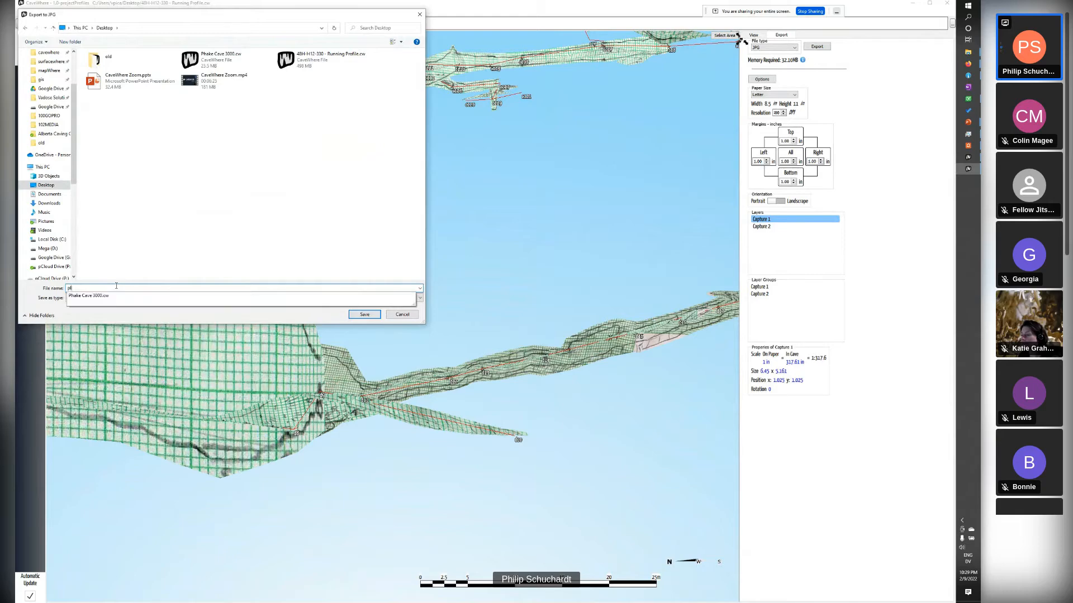
key(Return)
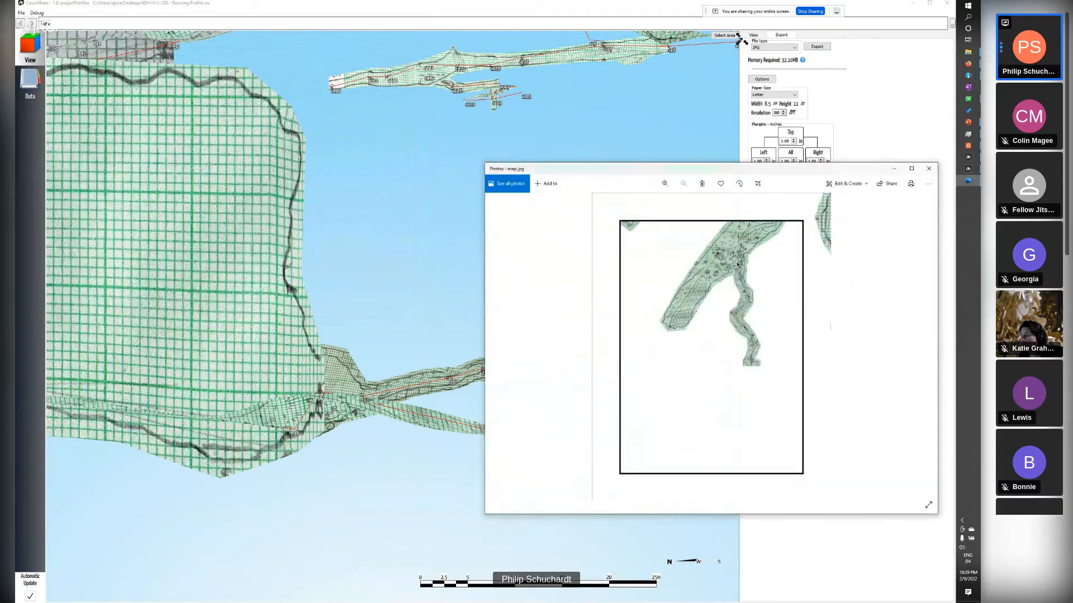
- Examine the sketch detail in the exported map.jpg up close and close the image
scroll(699, 285, up, 3)
scroll(729, 307, down, 2)
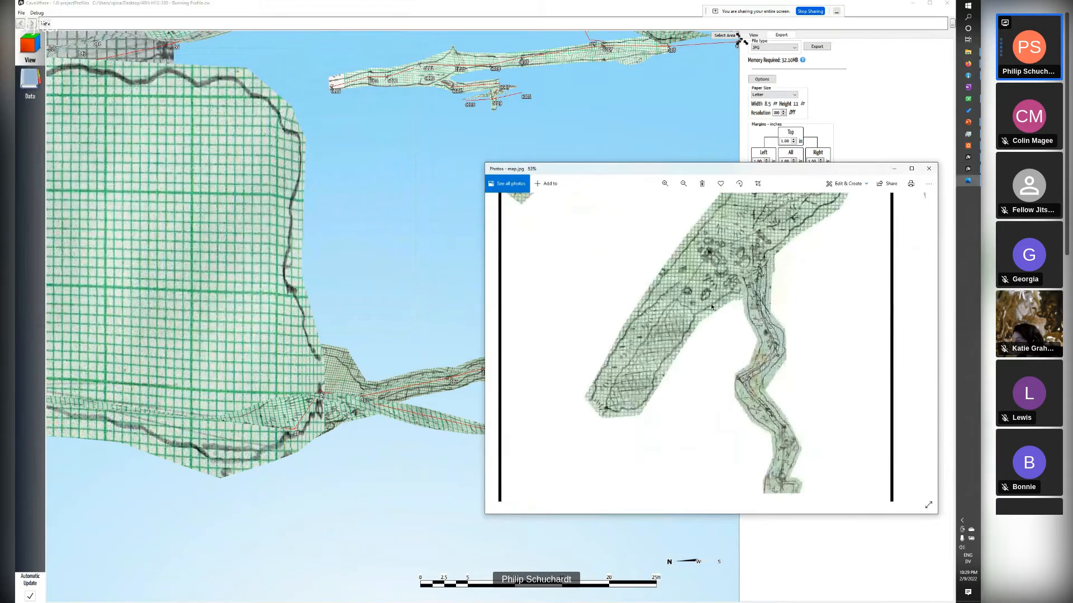
scroll(711, 307, up, 2)
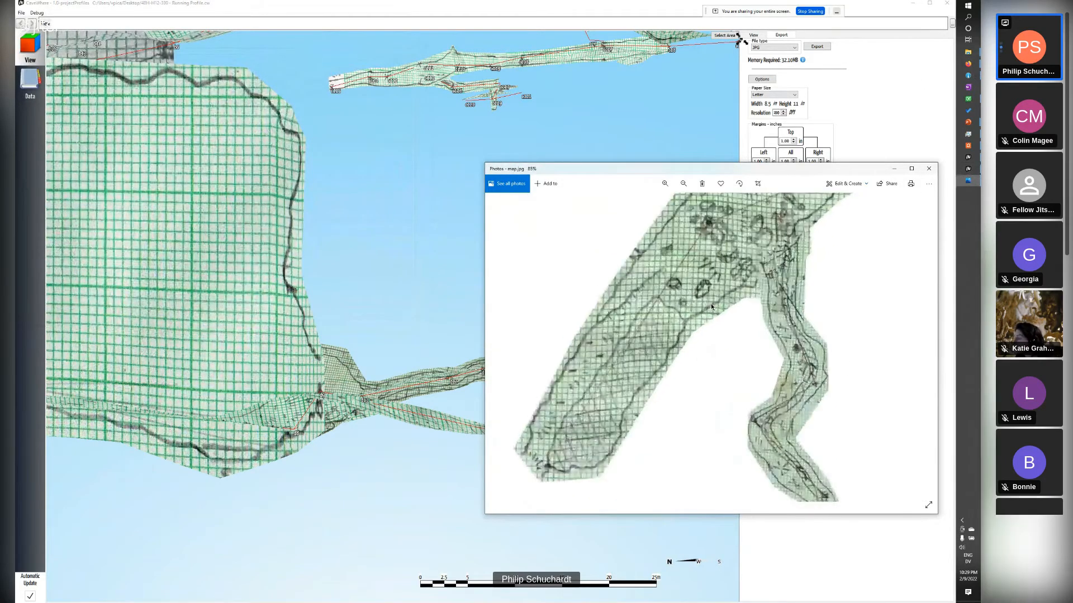
scroll(649, 305, down, 4)
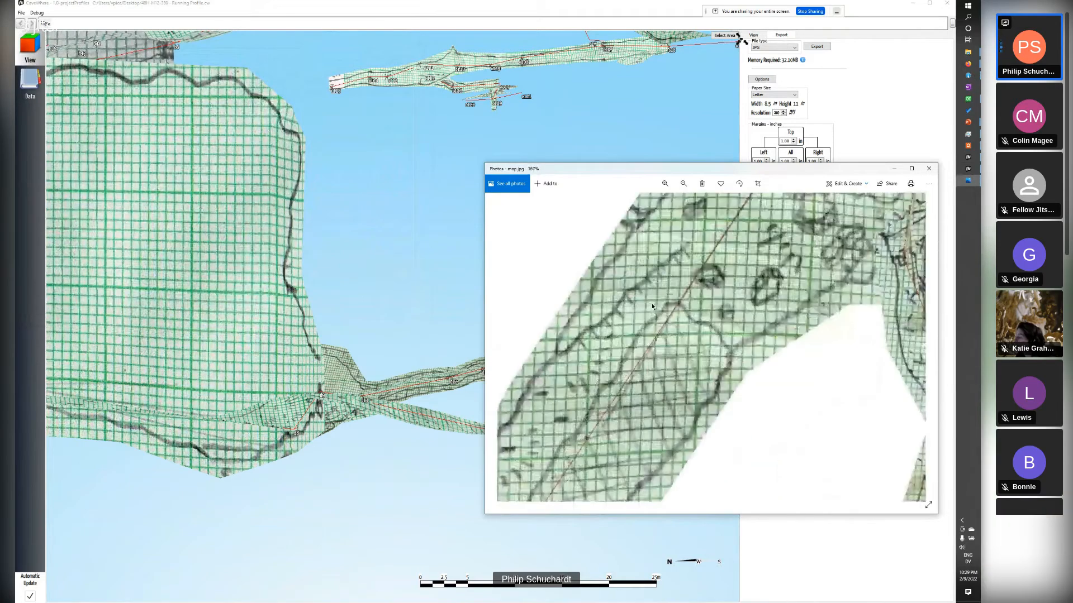
click(929, 168)
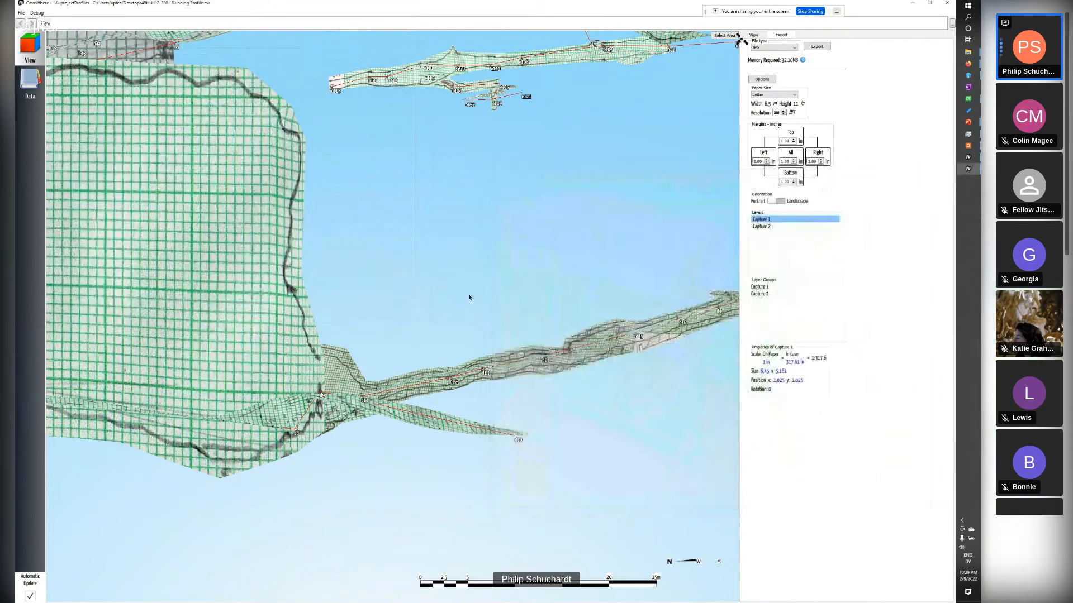
- Return to the view settings and look over the whole cave in plan view
scroll(533, 309, down, 2)
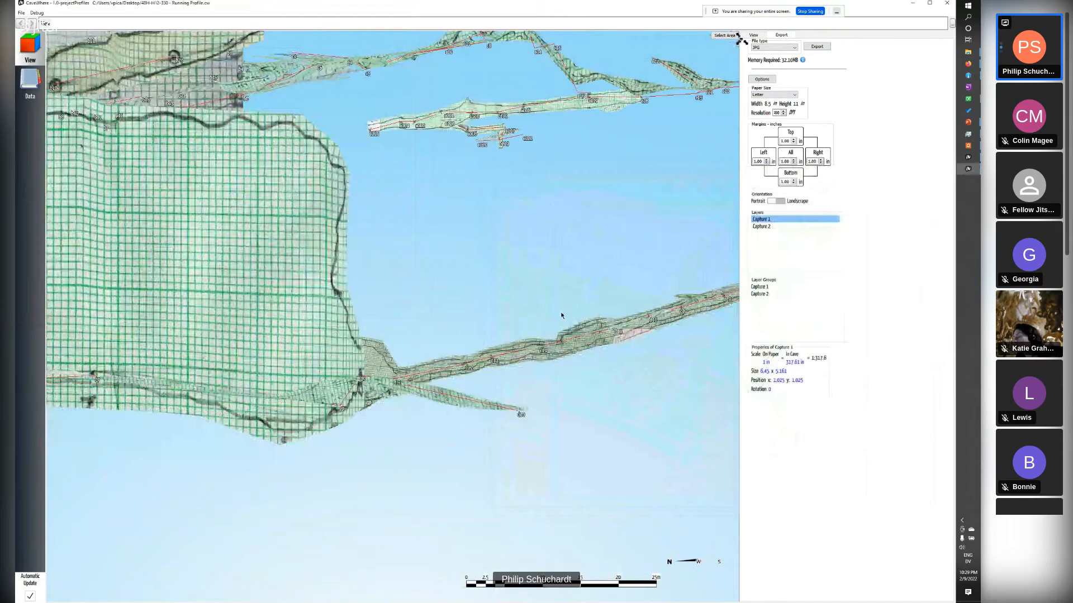
scroll(562, 316, down, 2)
click(753, 35)
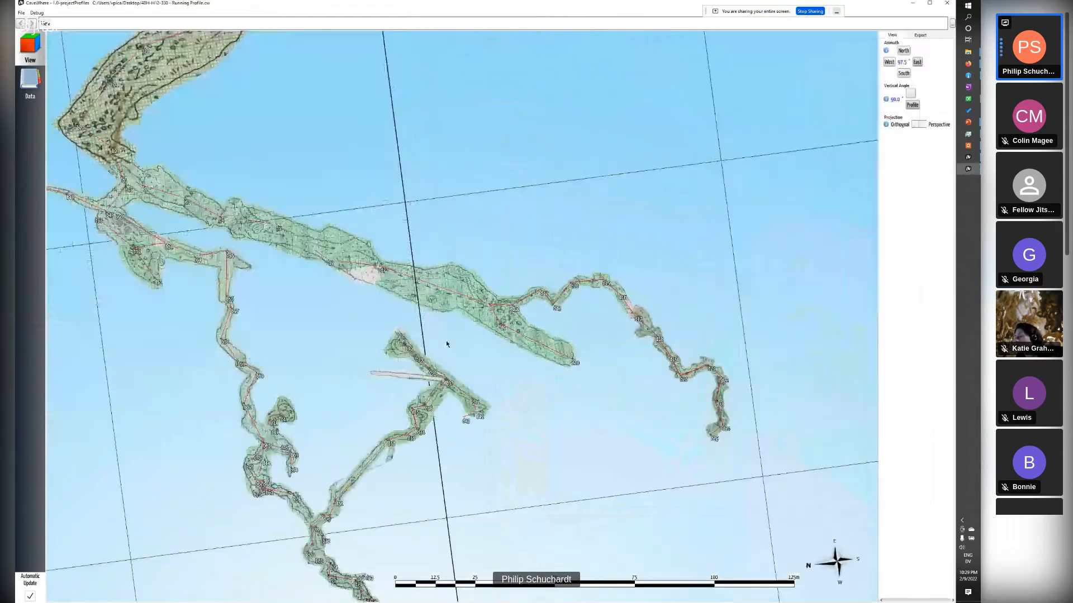
scroll(447, 344, down, 2)
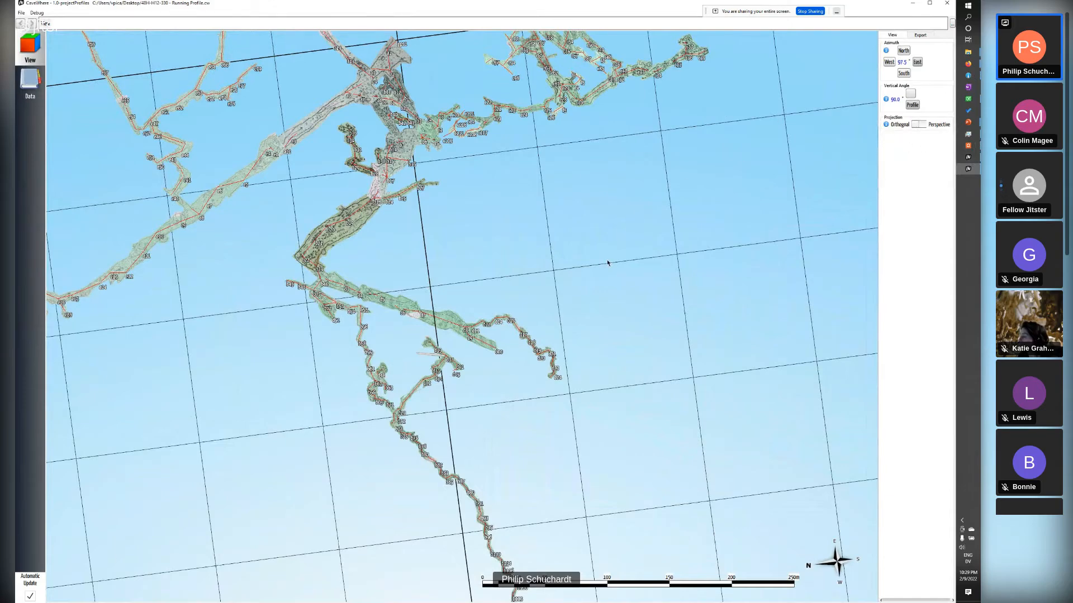
- Switch to the CaveWhere window with Phake Cave 3000 and display the cave's layer groups
click(962, 159)
scroll(305, 241, down, 2)
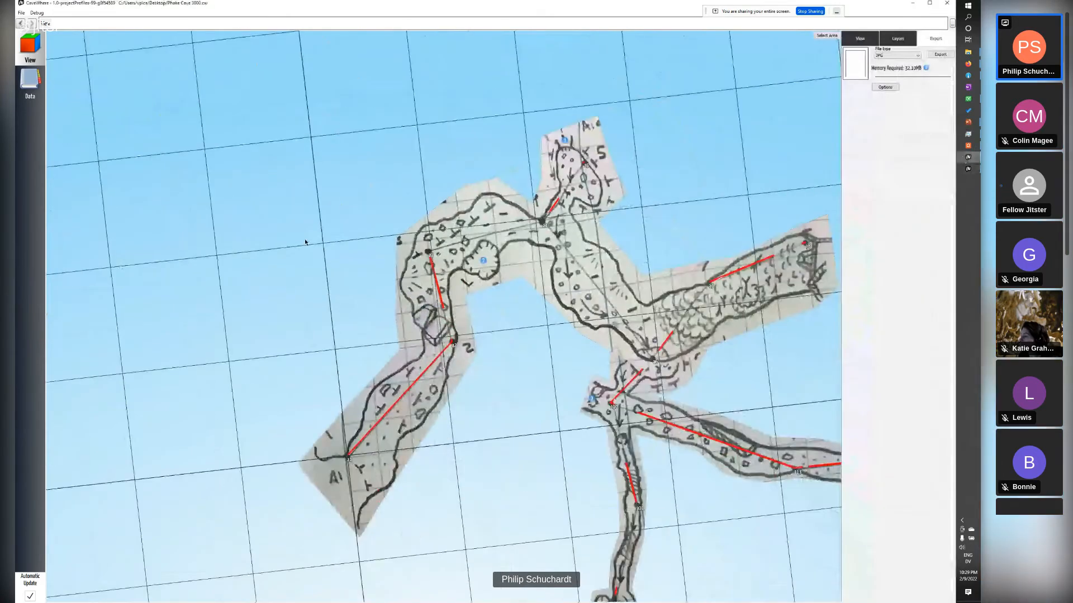
scroll(305, 241, down, 2)
scroll(463, 282, up, 2)
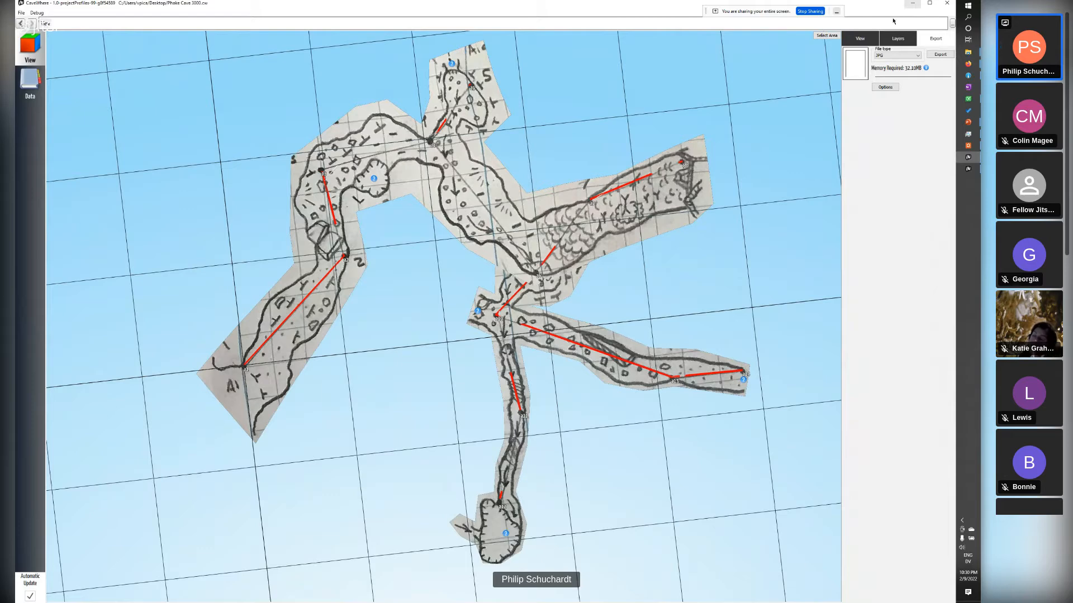
click(893, 40)
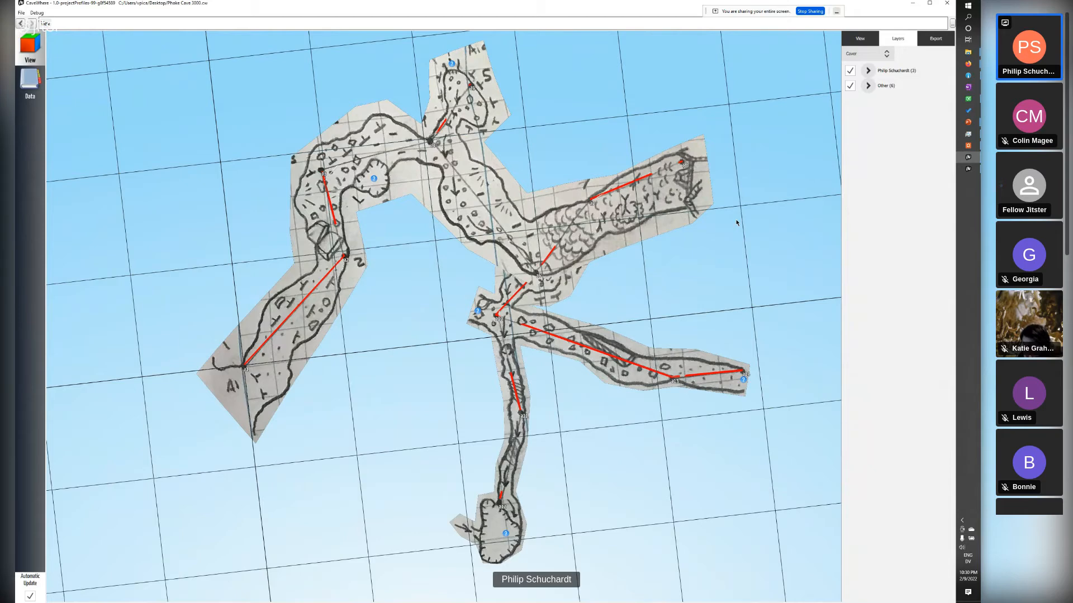
- Review the Phake Cave 3000 trip data page and return to the 3D view
click(23, 82)
click(78, 73)
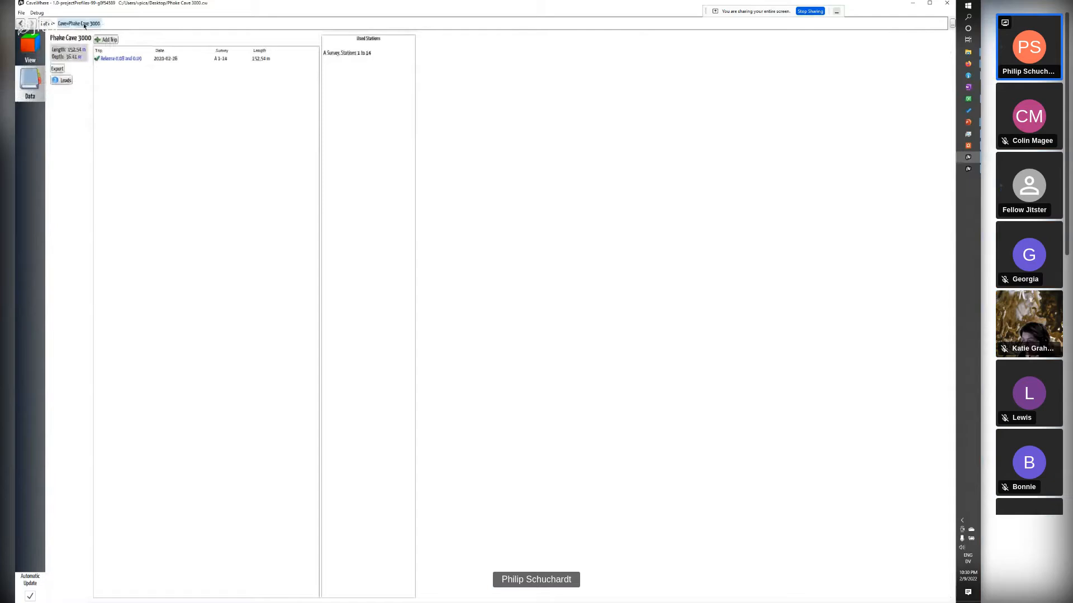
click(33, 51)
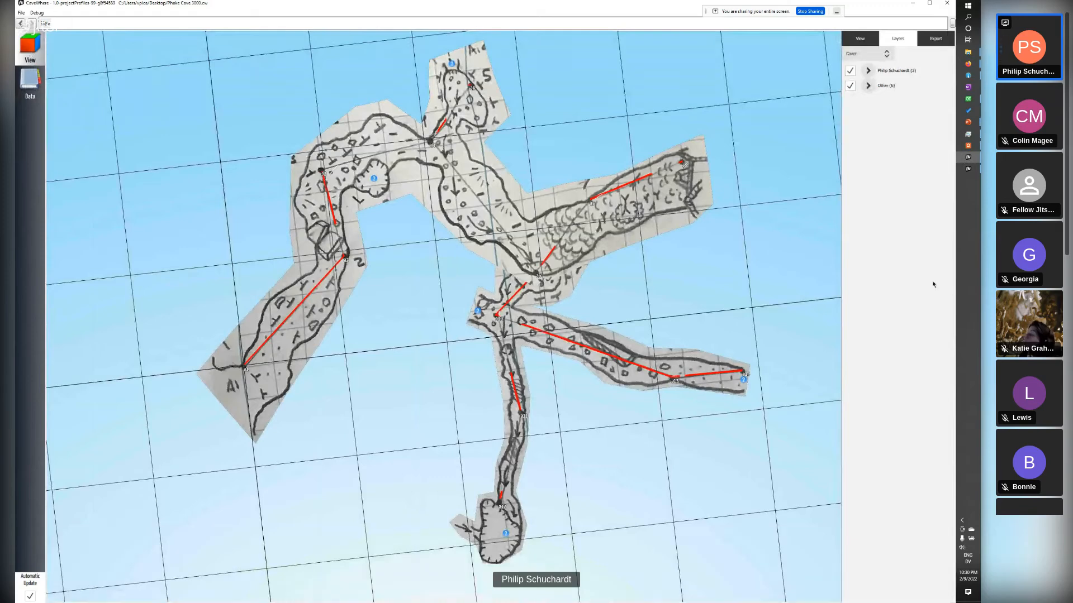
- Open the H12-330 Running Profile project from the desktop, discarding the unsaved Phake Cave 3000 changes
click(21, 13)
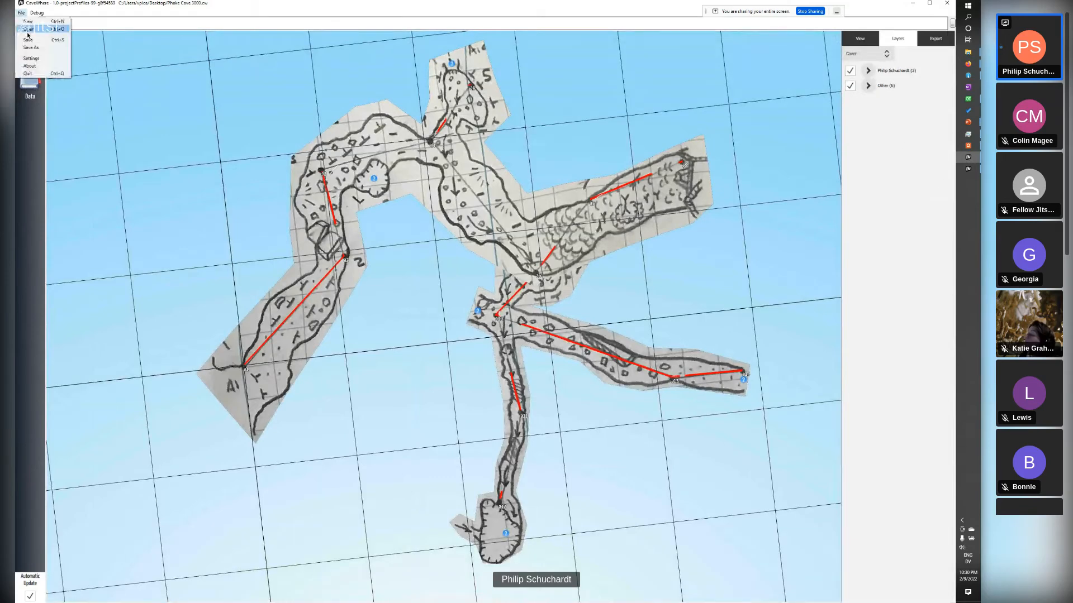
click(28, 33)
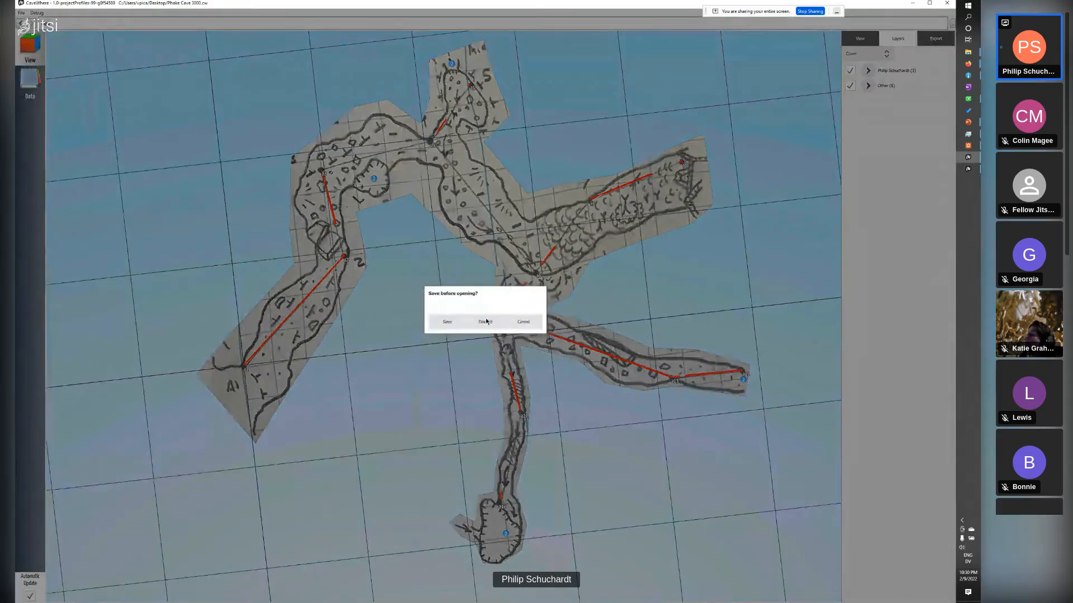
click(492, 321)
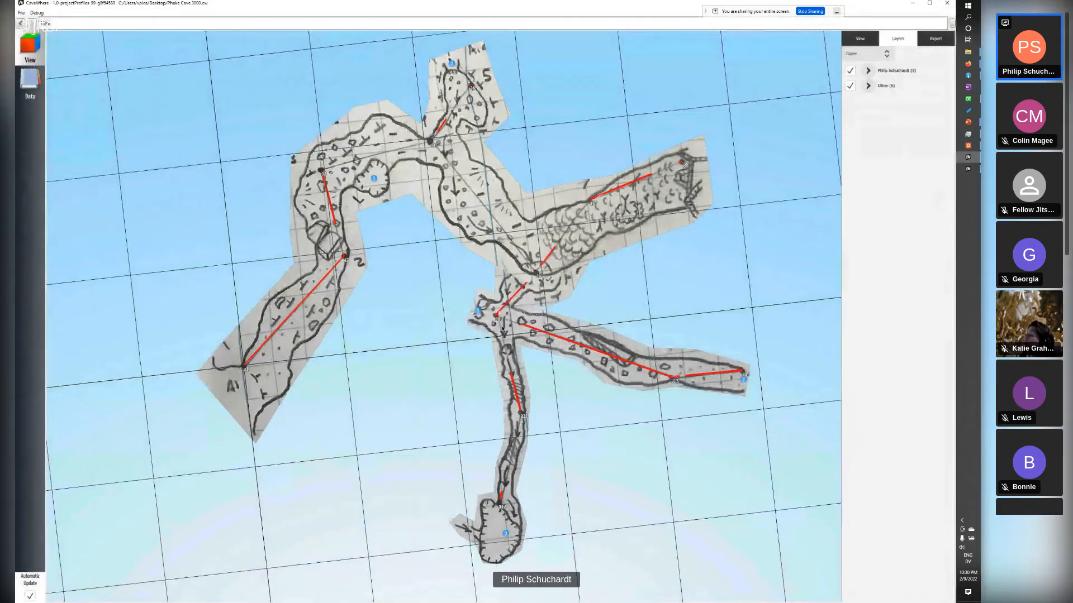
click(358, 58)
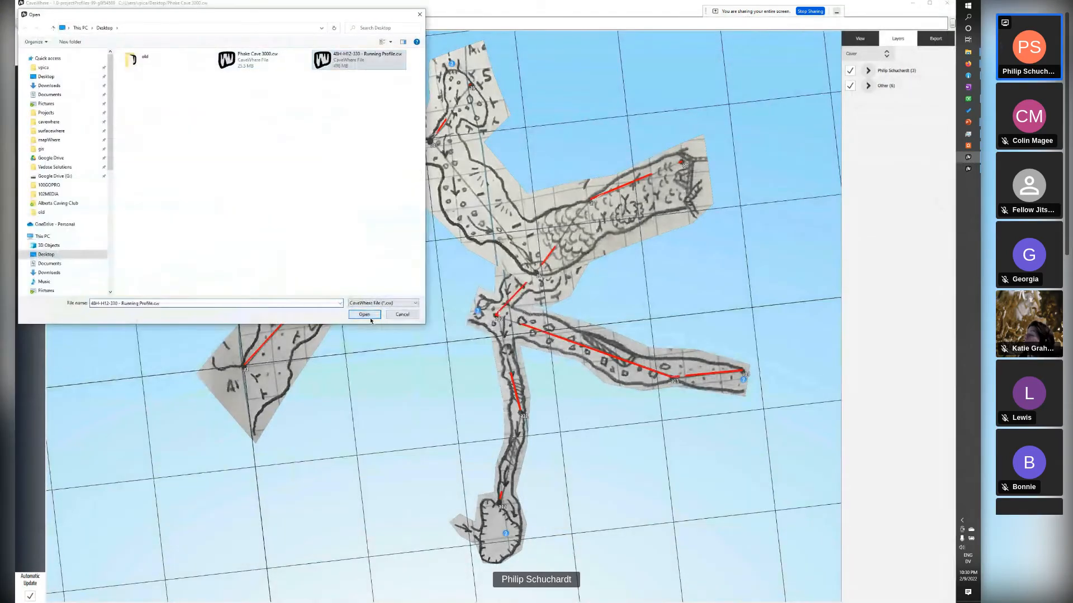
key(Return)
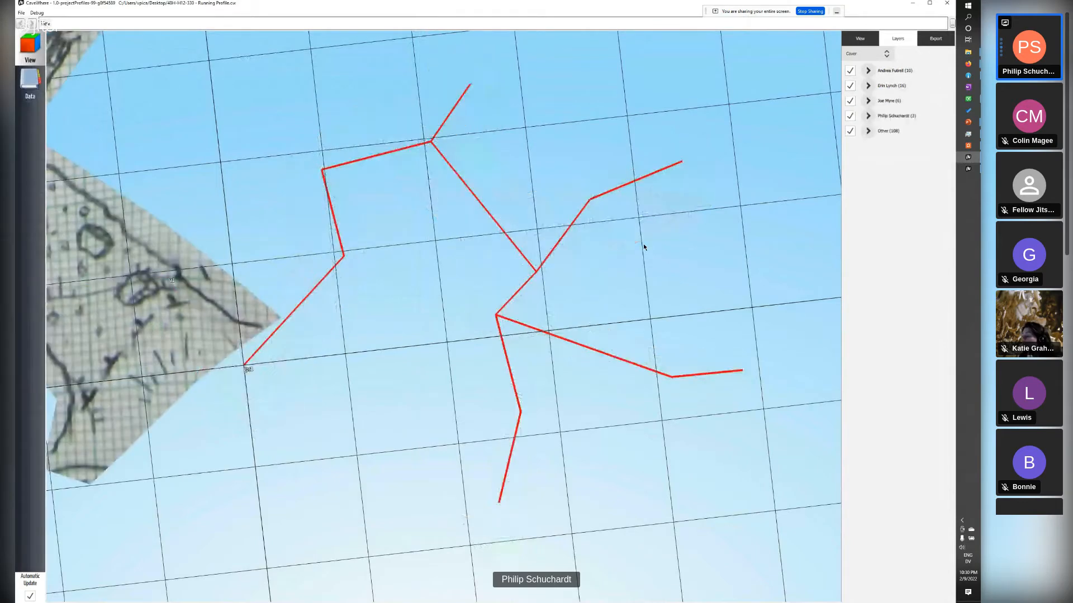
- Try to hide the Other layer group in the H12-330 cave
scroll(570, 362, down, 1)
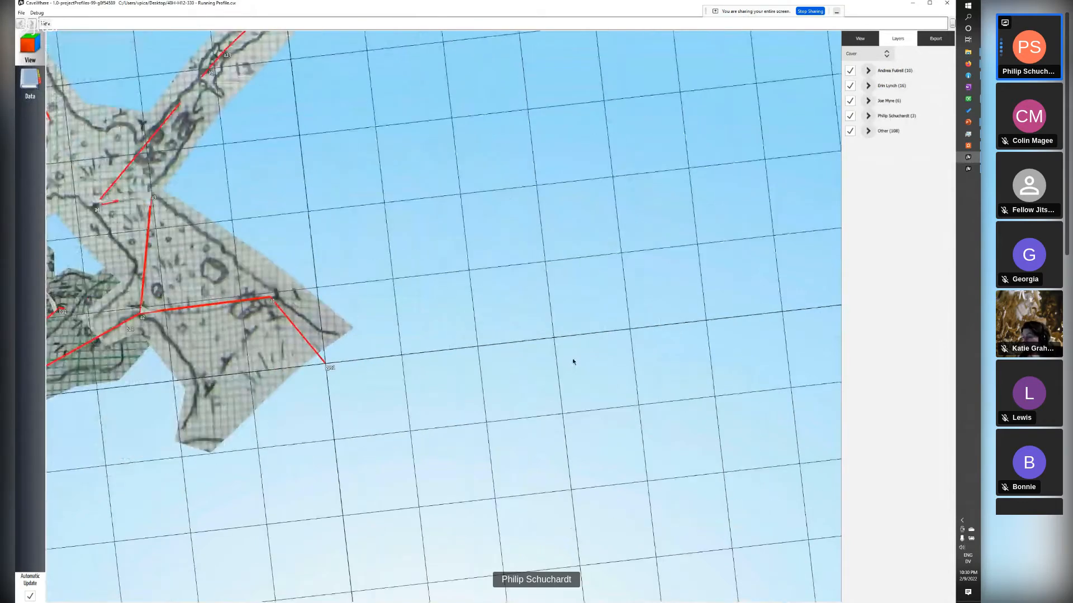
scroll(572, 362, down, 3)
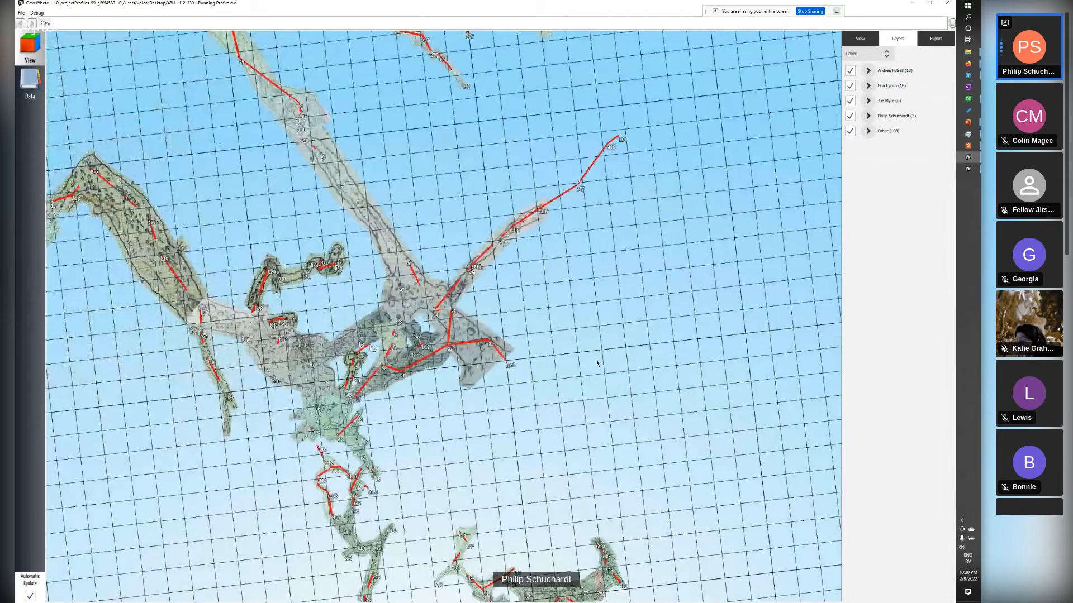
scroll(597, 363, down, 2)
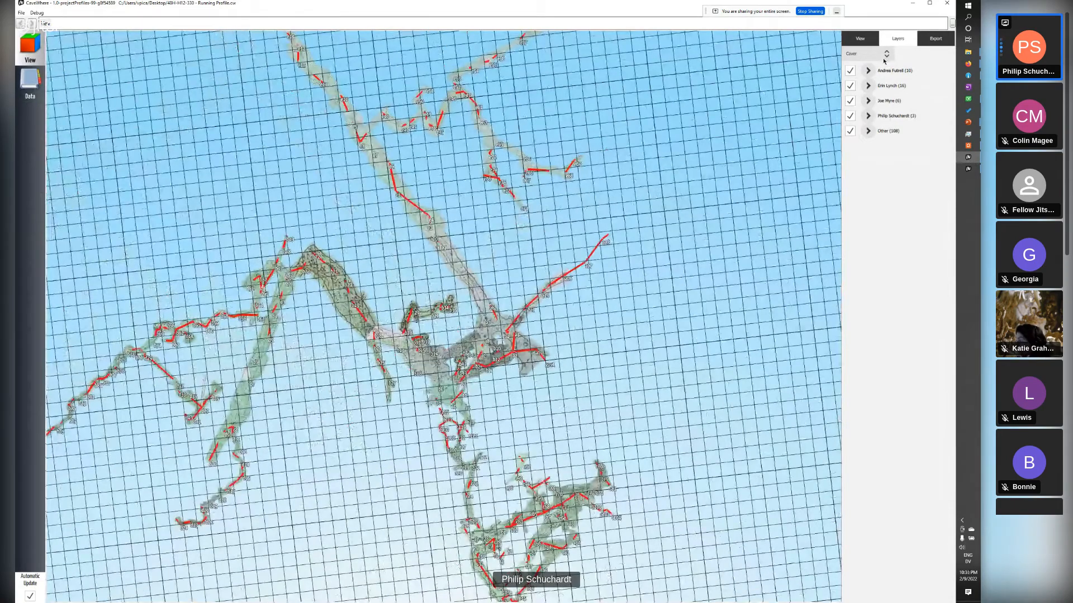
click(850, 133)
- Relaunch CaveWhere from Qt Creator and reopen the H12-330 Running Profile project from the desktop
click(646, 148)
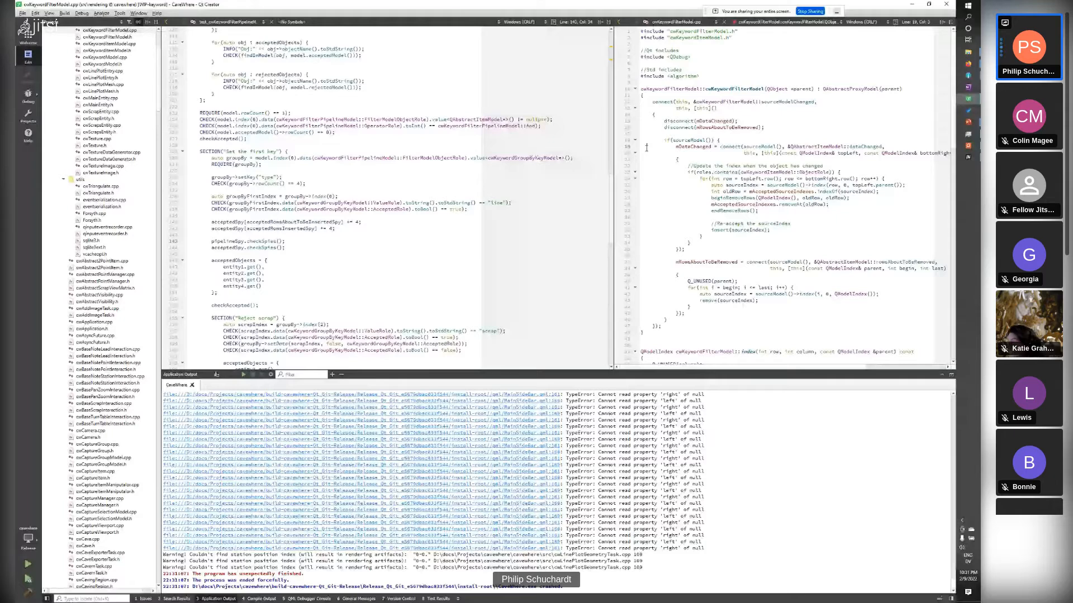
key(ctrl+r)
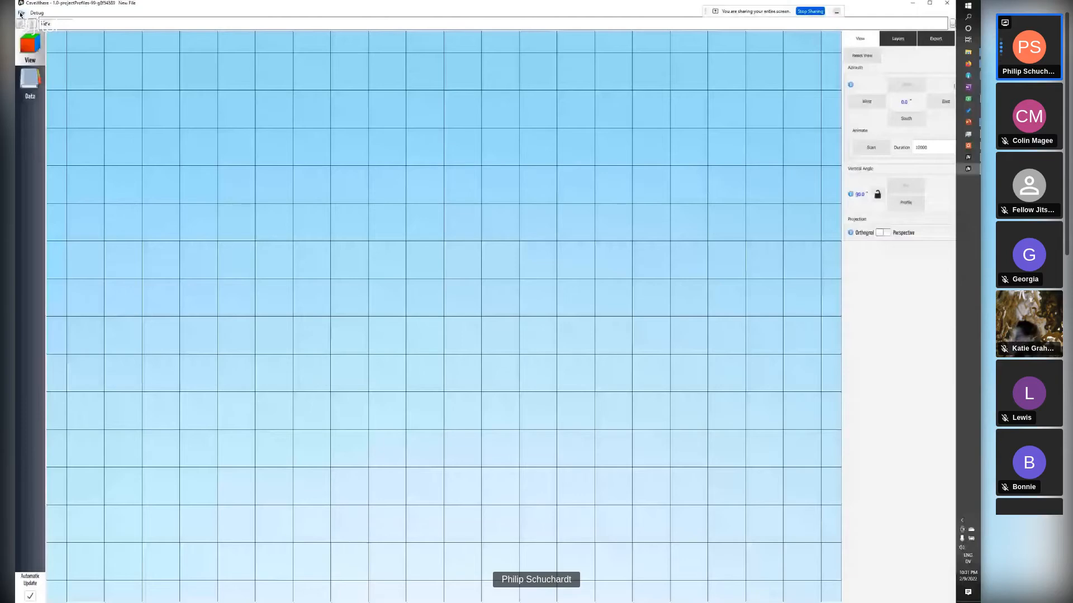
click(20, 13)
click(30, 33)
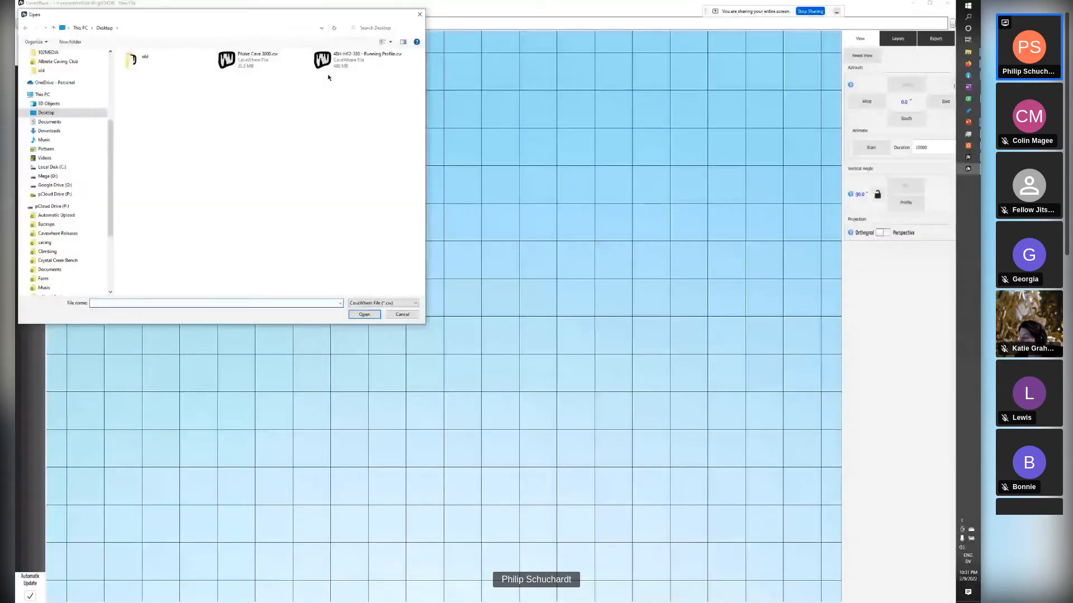
double_click(330, 64)
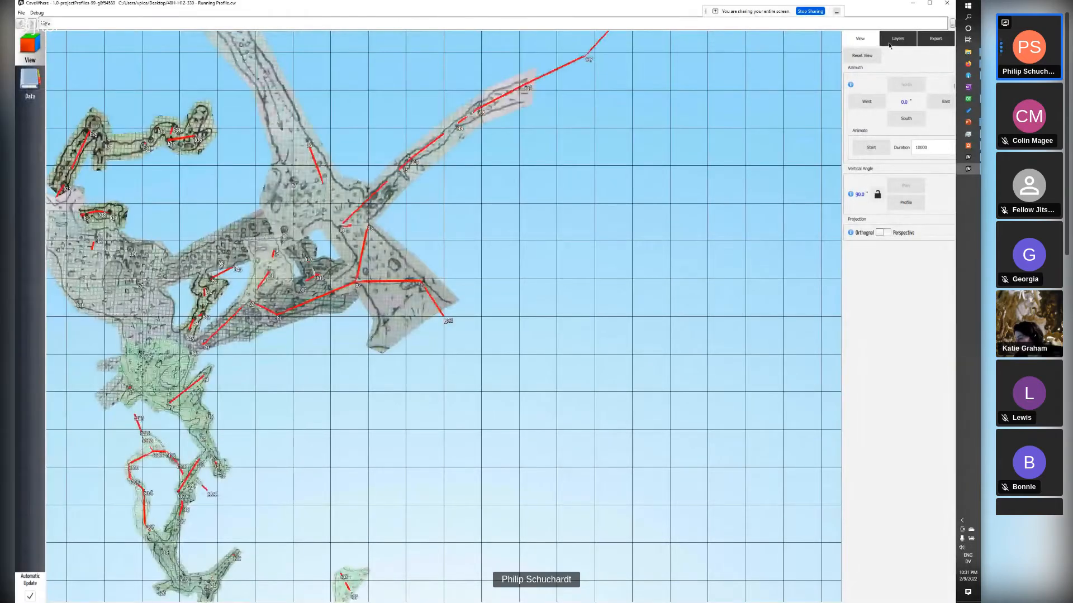
- Display the cave's layer groups and hide the Other group
scroll(634, 312, down, 3)
scroll(634, 312, up, 1)
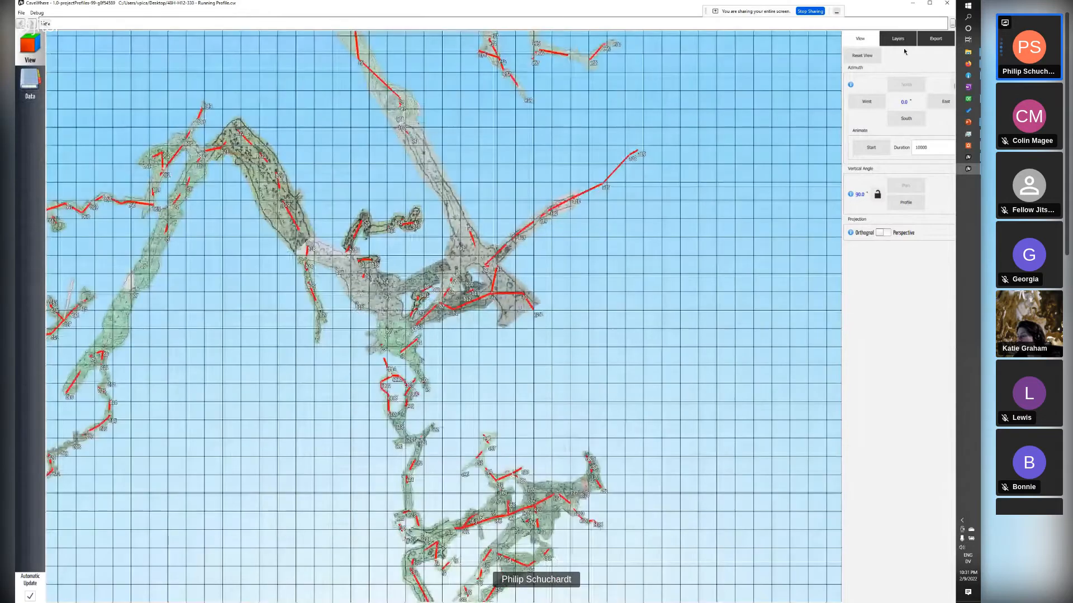
click(897, 38)
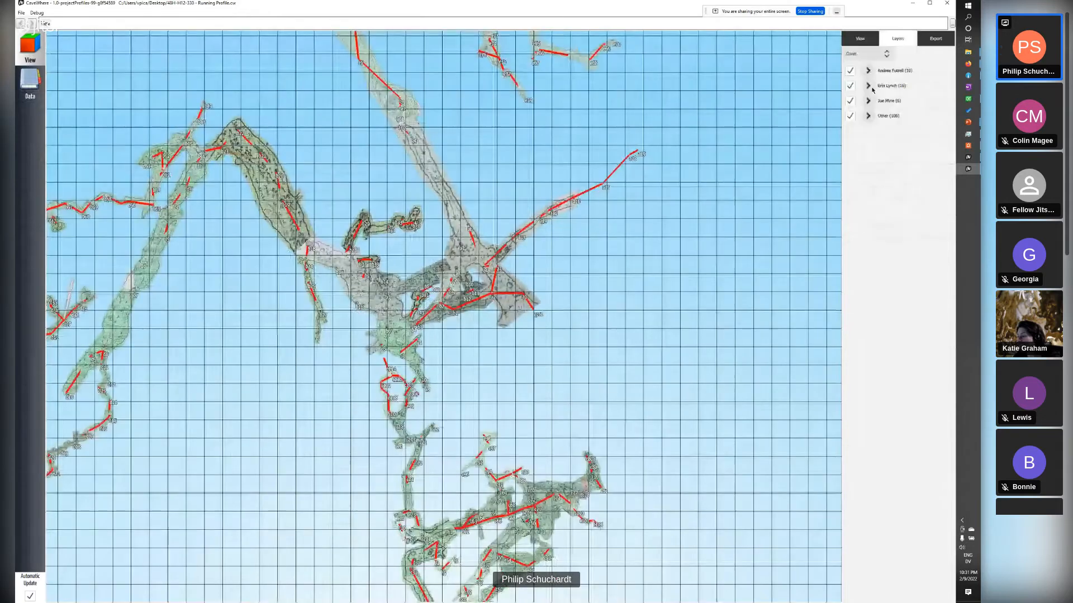
click(850, 116)
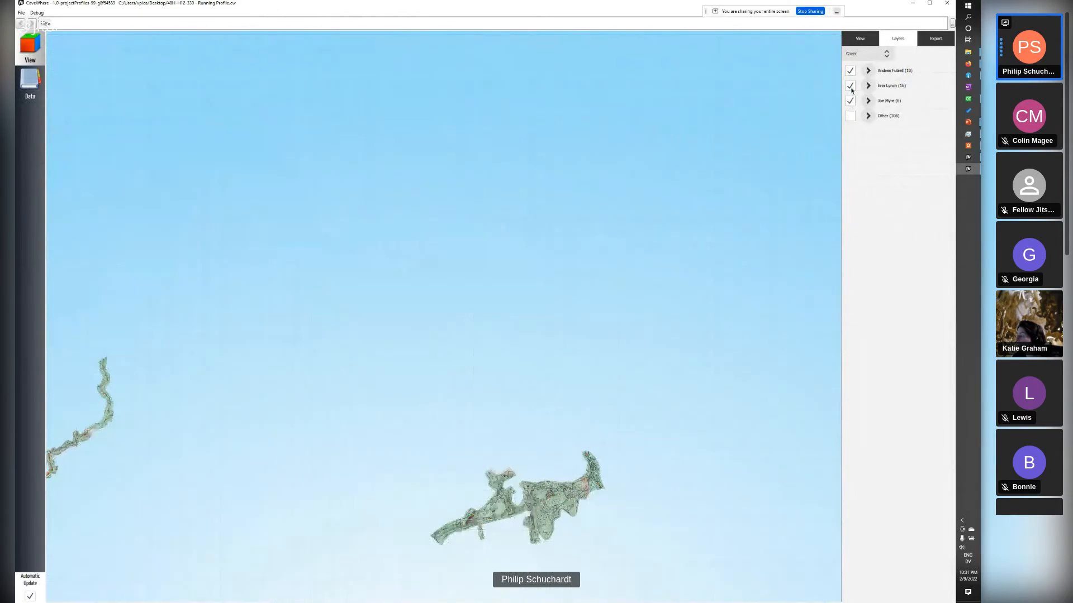
- Hide the third caver's layer group, and turn the second caver's group off and back on
scroll(654, 212, down, 3)
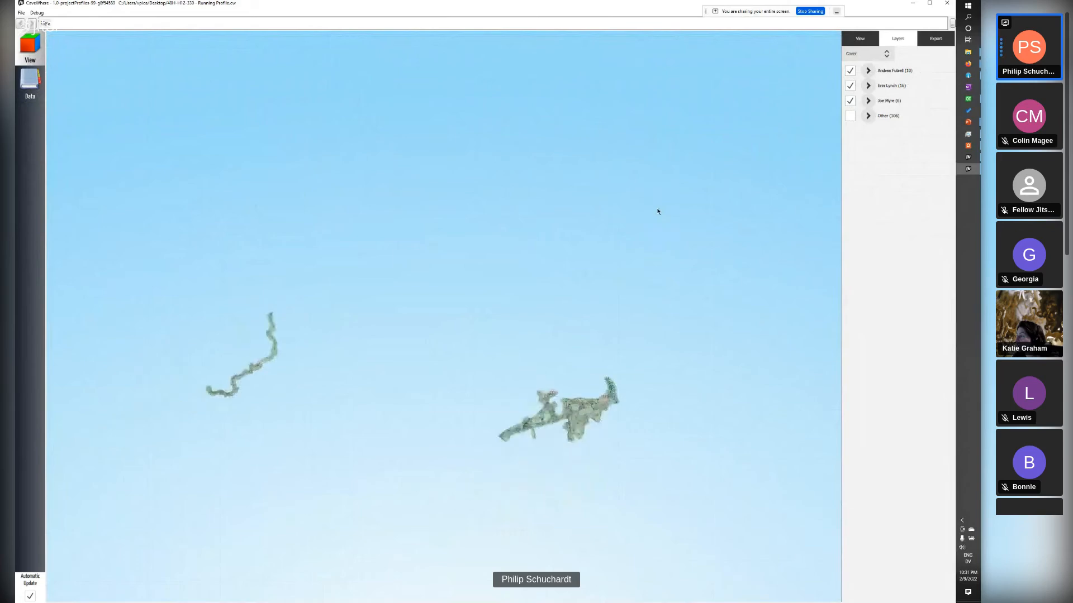
click(849, 101)
click(849, 86)
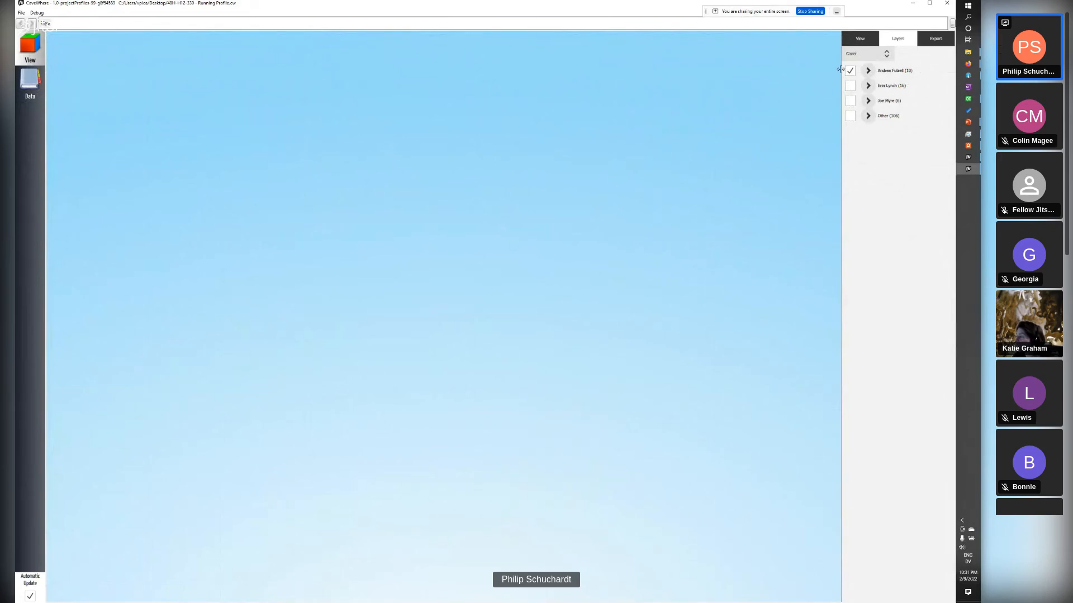
click(850, 85)
scroll(485, 300, down, 2)
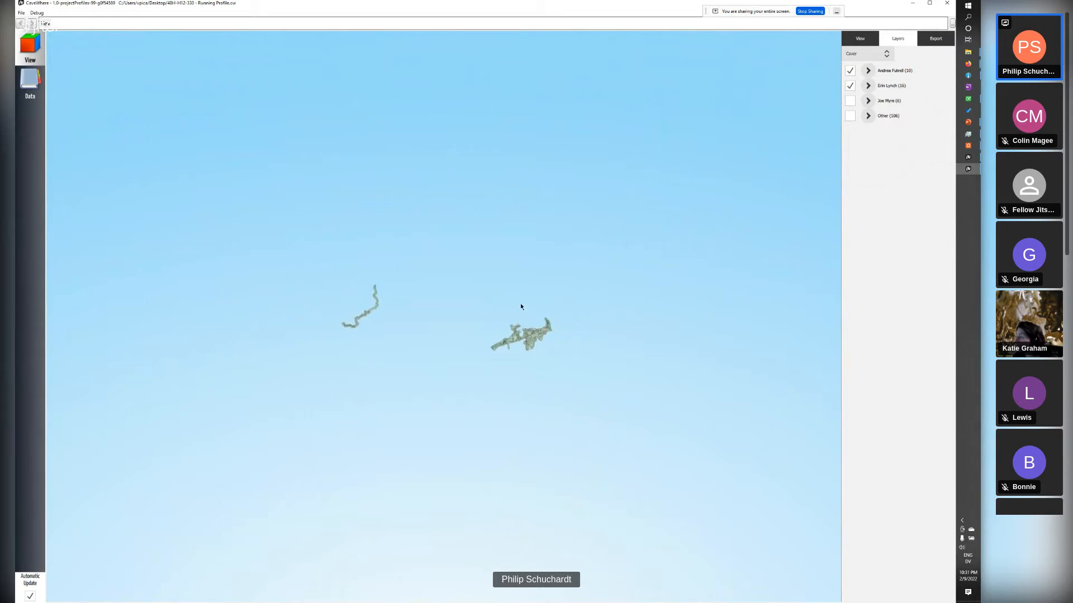
click(863, 54)
click(861, 52)
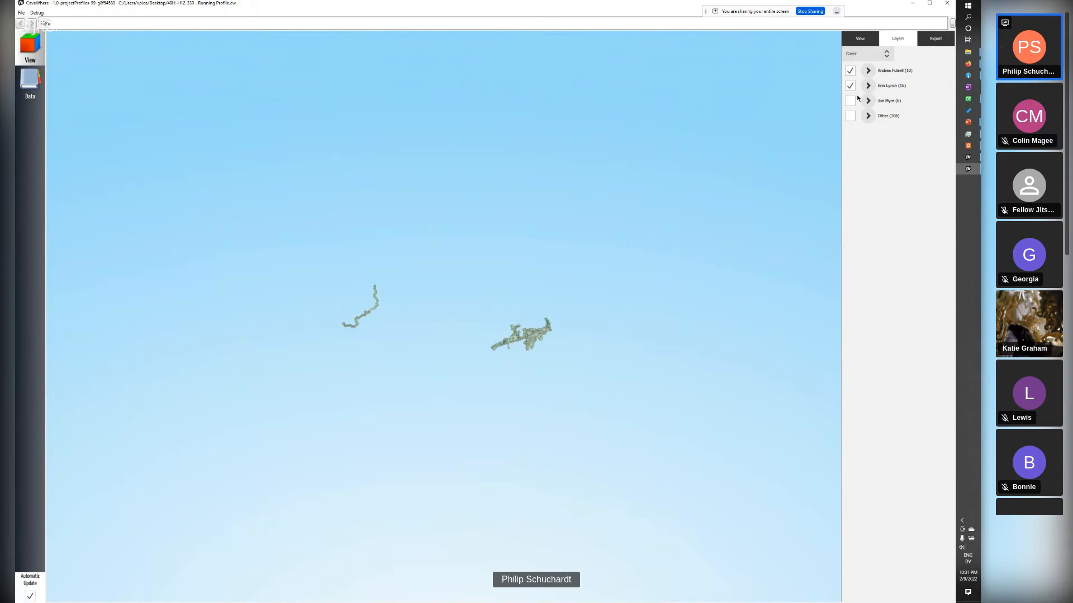
scroll(675, 233, up, 3)
scroll(346, 449, up, 2)
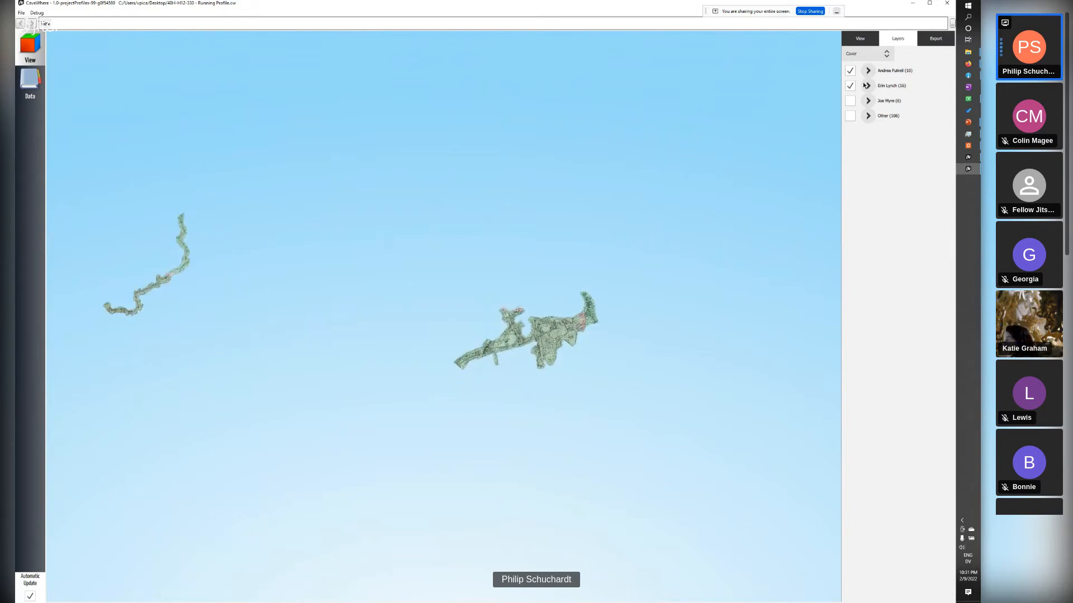
click(870, 56)
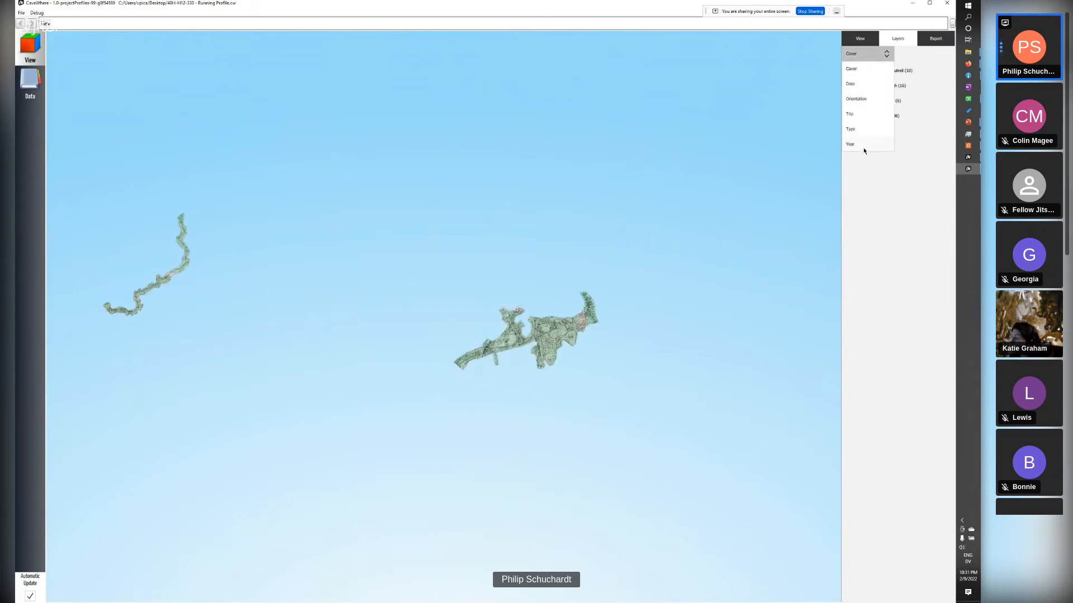
click(898, 272)
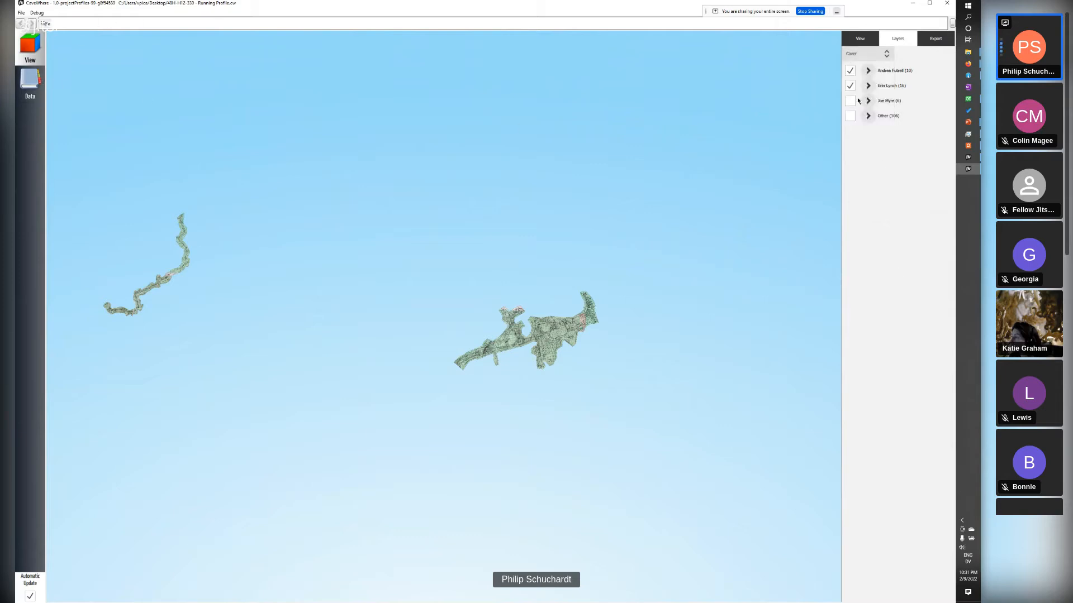
scroll(540, 311, up, 5)
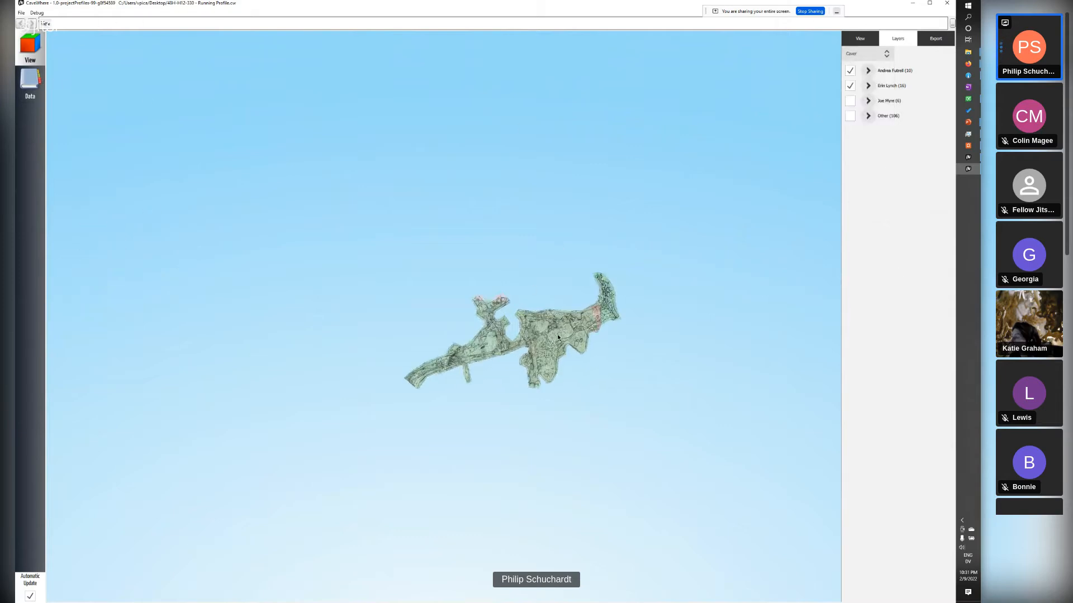
click(886, 53)
click(860, 63)
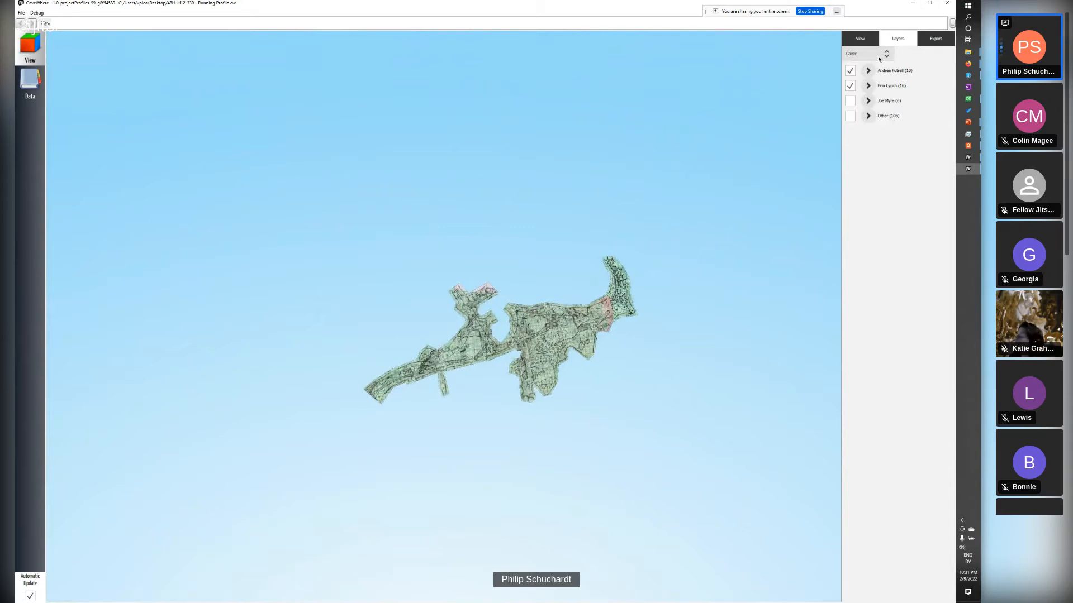
- Open the cave's those_bastards trip and add a team member, entering the caver's first name and the role Sketch
click(32, 82)
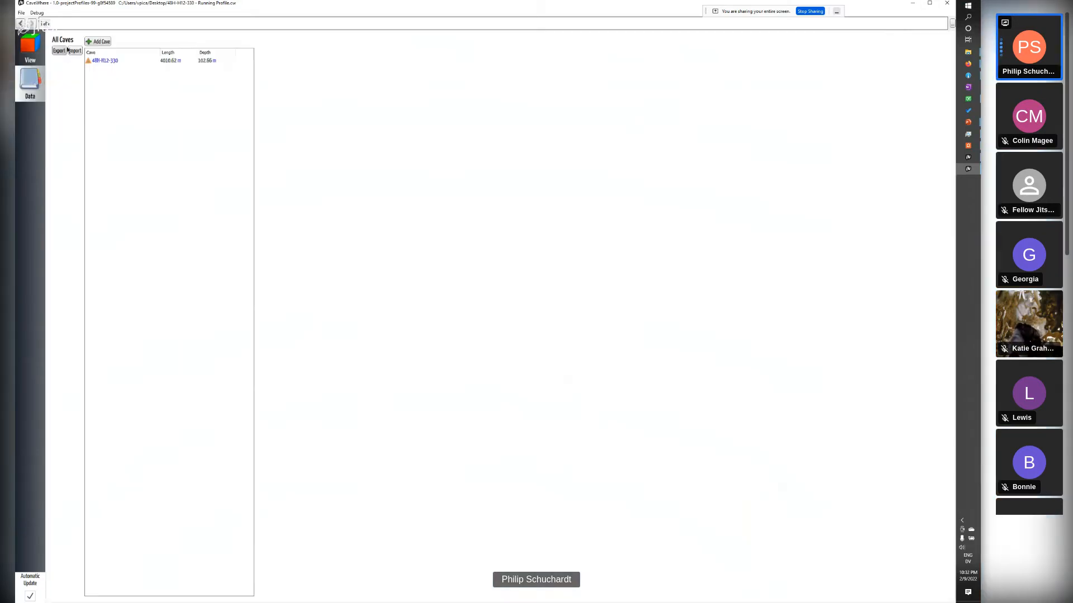
click(98, 59)
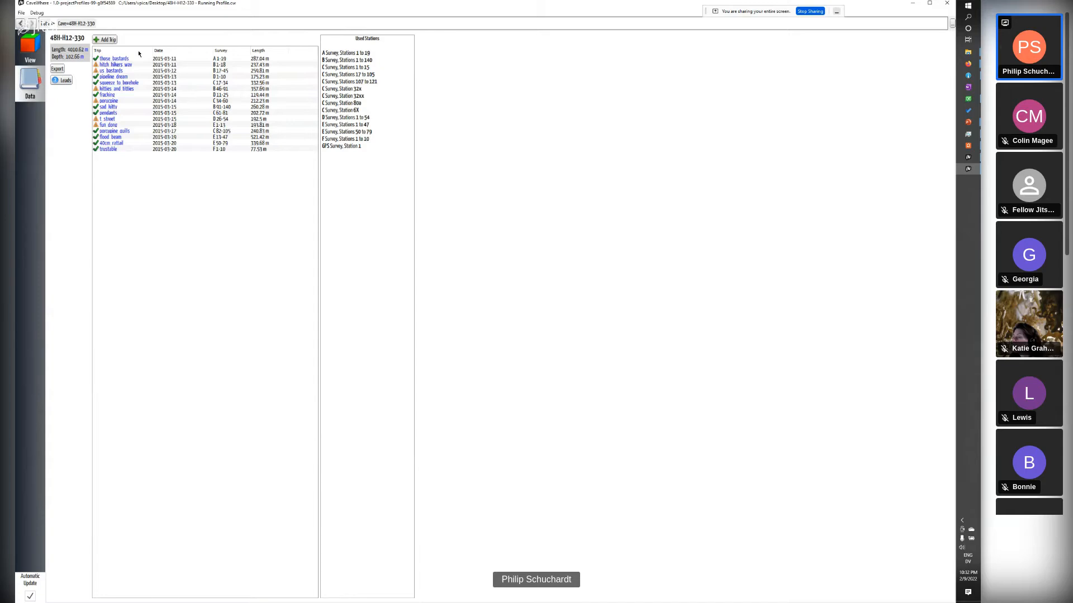
click(117, 58)
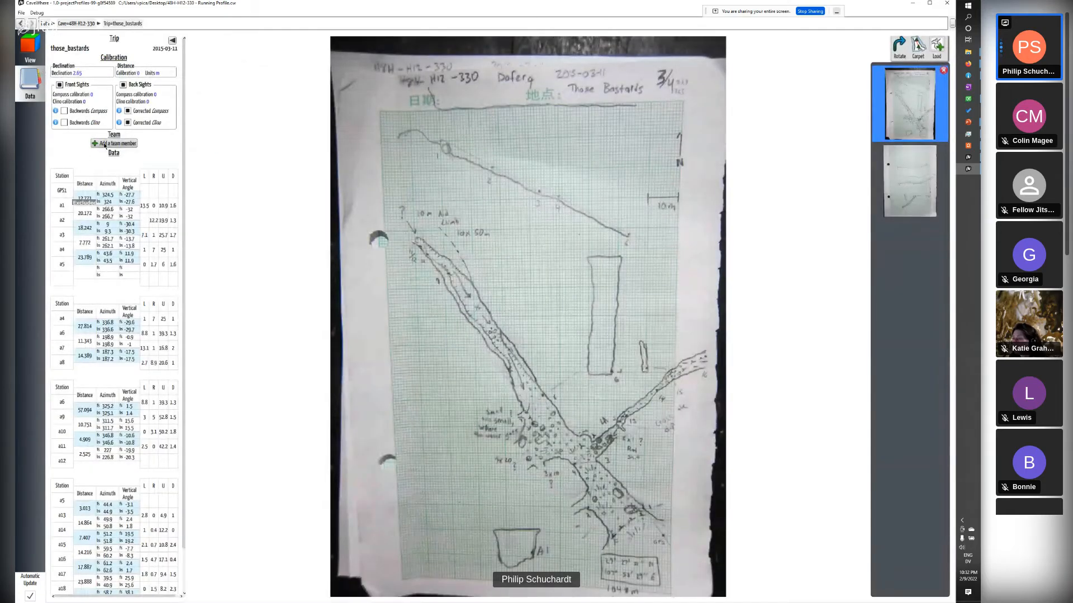
click(127, 144)
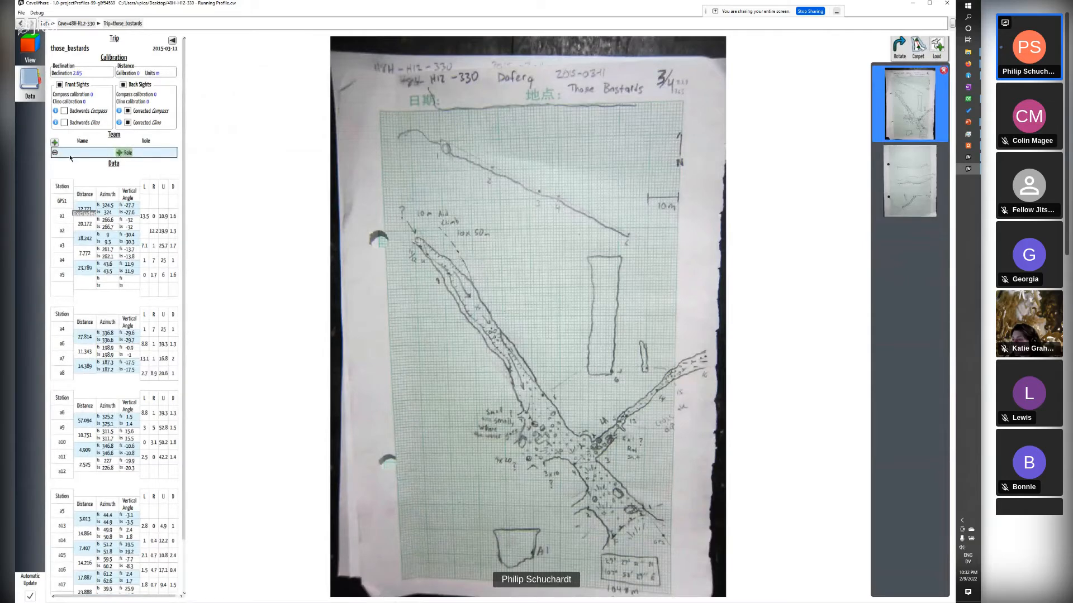
click(81, 154)
text(Philip)
click(129, 153)
text(Sketch)
key(Return)
- Return to the 3D view, drill into the newly added caver's layer group, and go back to the caver list
click(40, 43)
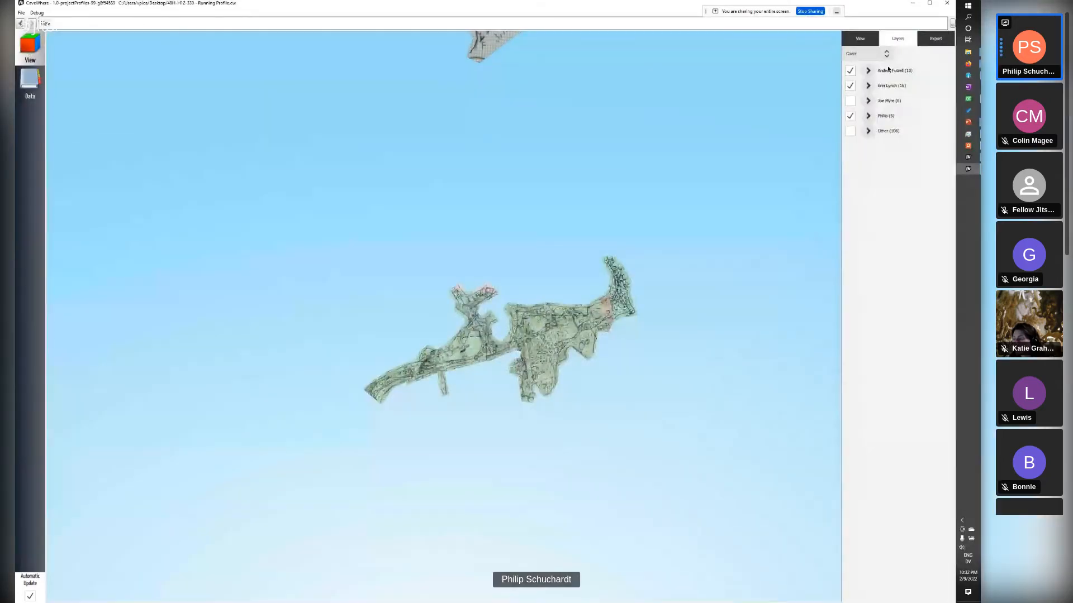
click(885, 53)
click(885, 53)
click(868, 116)
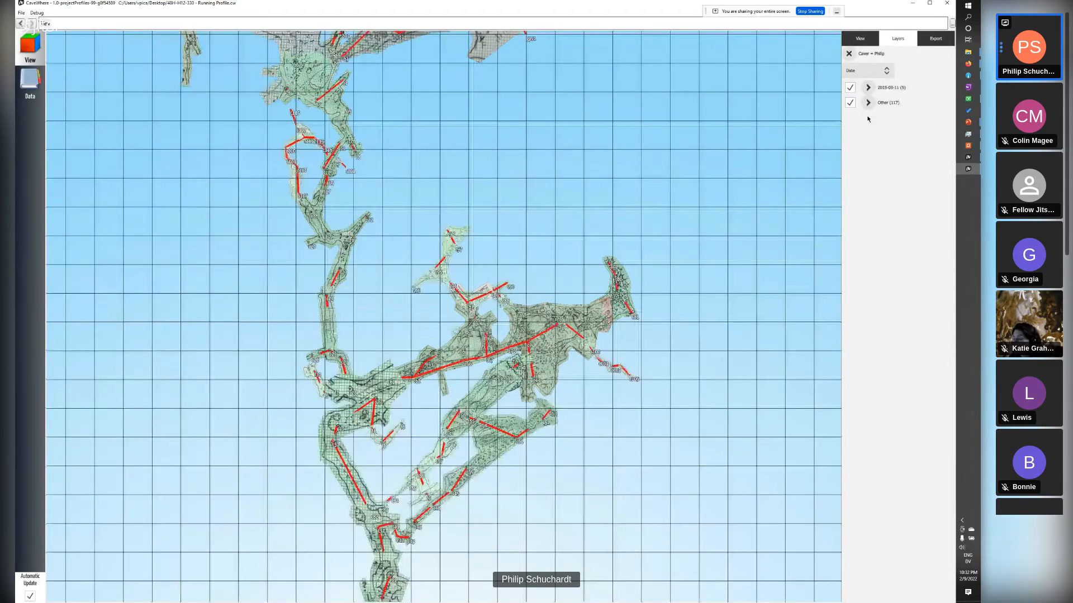
click(848, 53)
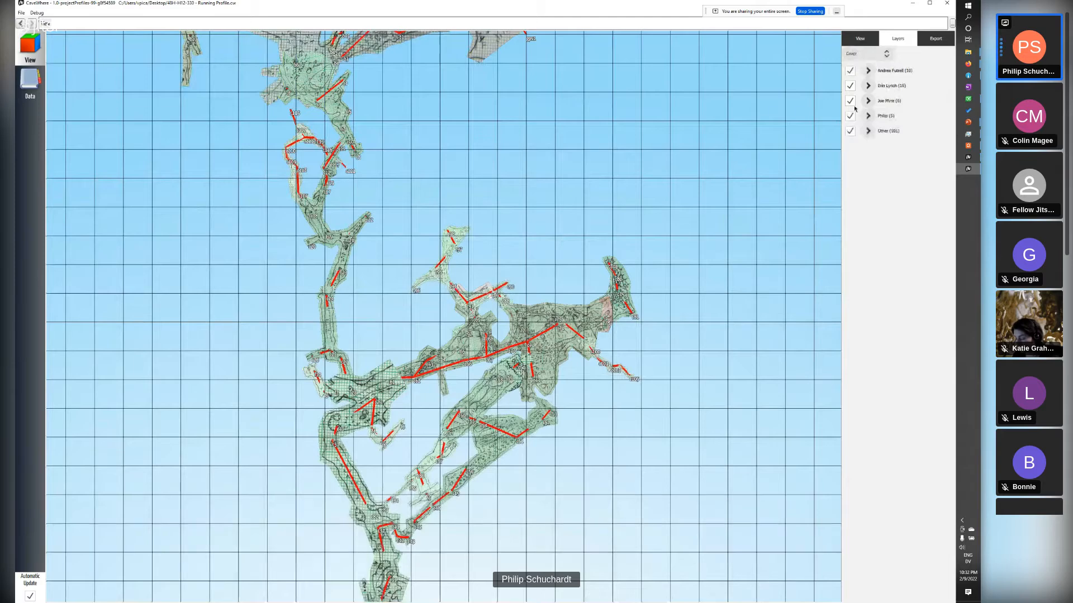
- Hide the three other cavers' layer groups and the Other group, leaving only the newly added caver's sketches displayed
click(849, 71)
click(850, 85)
click(850, 100)
click(849, 131)
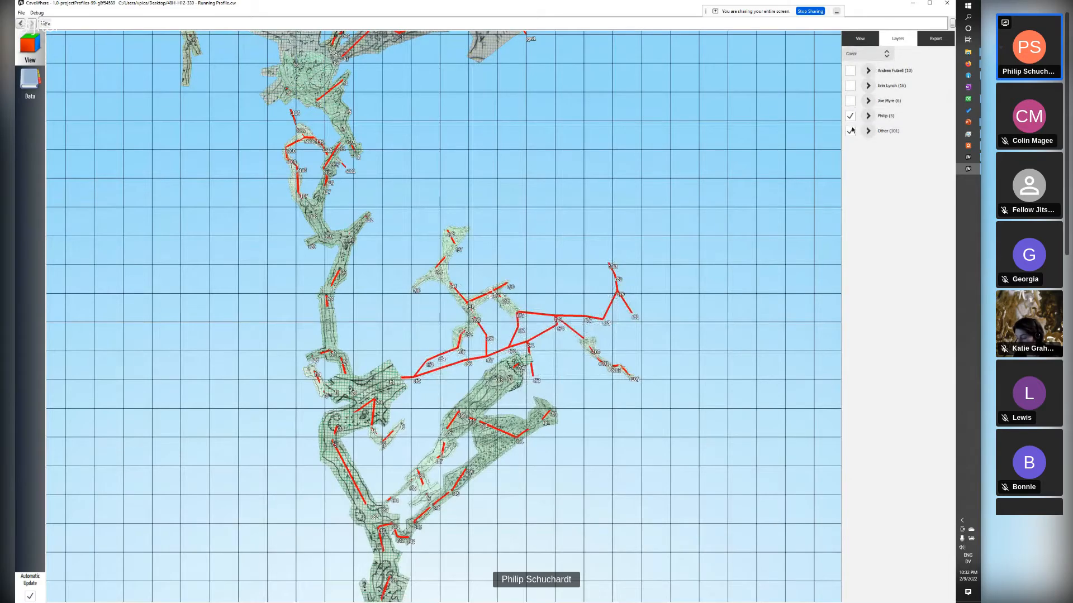
drag(581, 203, 584, 402)
scroll(568, 269, up, 5)
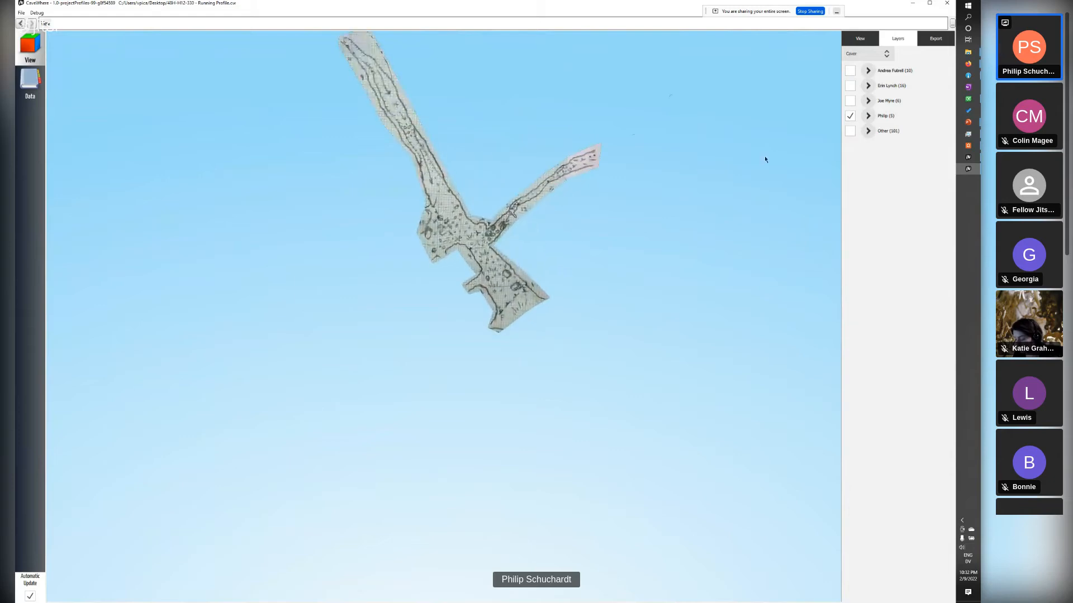
- Drill into the newly added caver's layers, group them by Type, and hide the Running Profile and Other groups
click(873, 117)
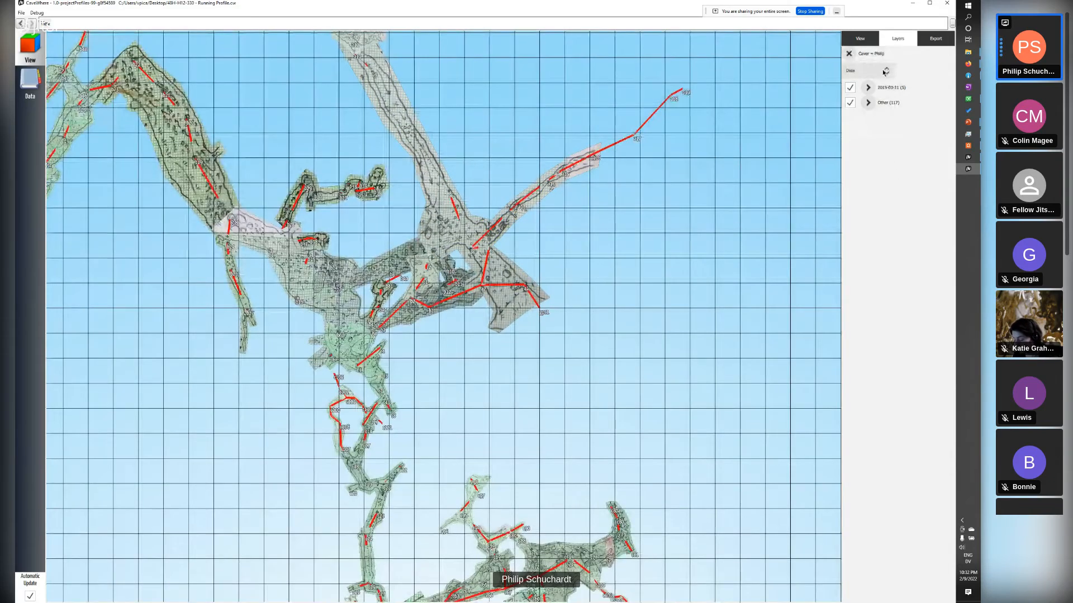
click(850, 103)
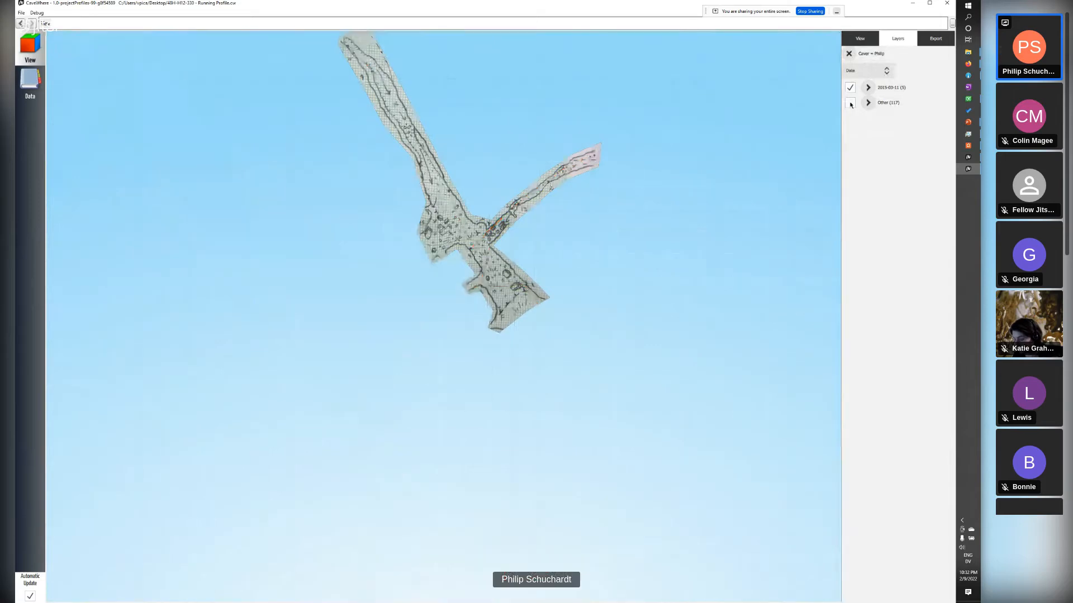
click(871, 71)
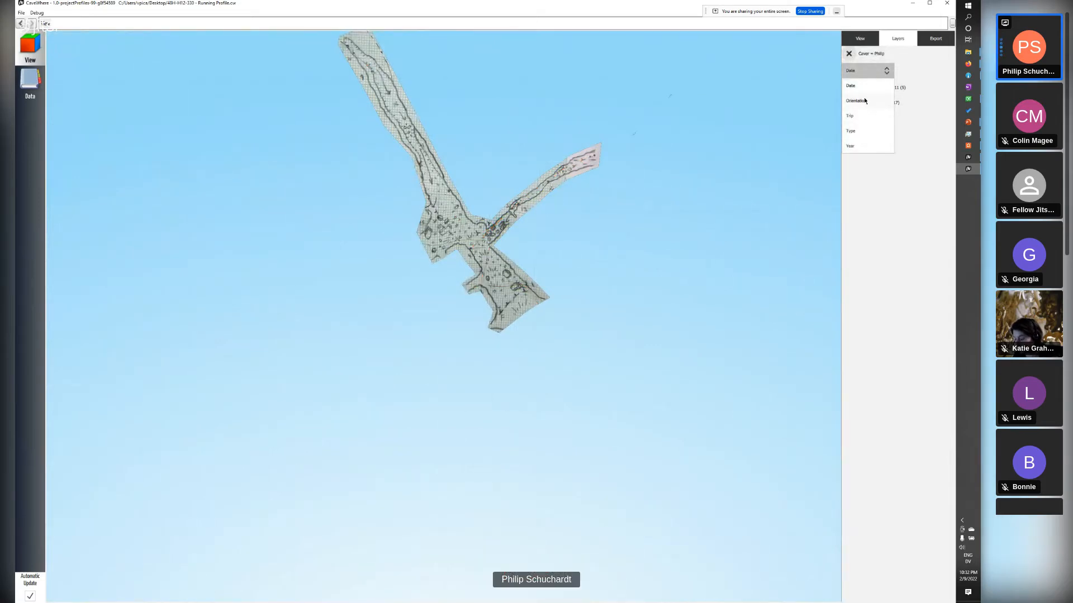
click(854, 130)
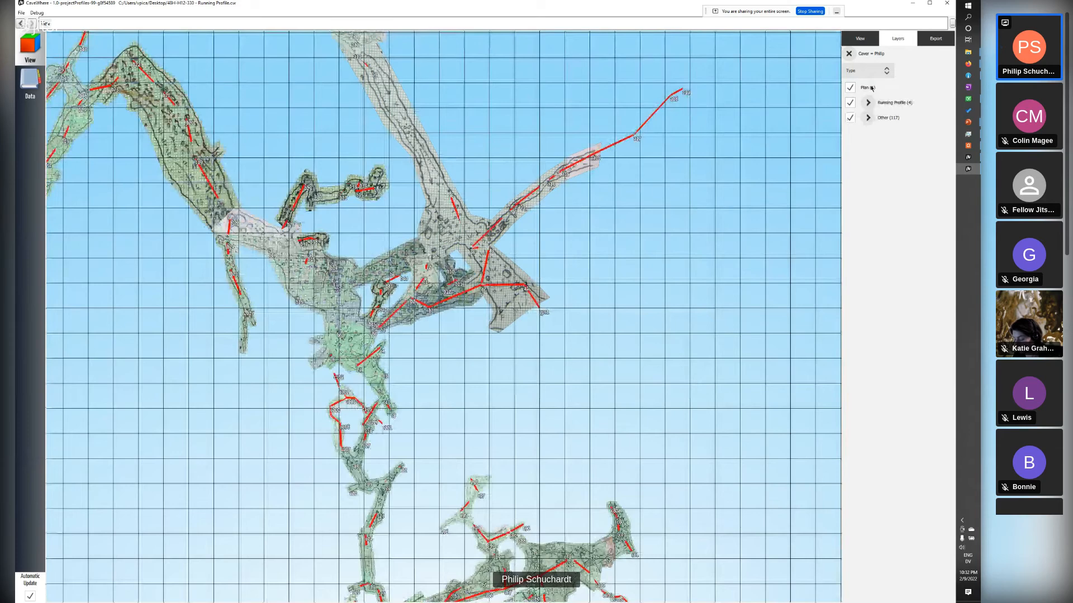
click(850, 117)
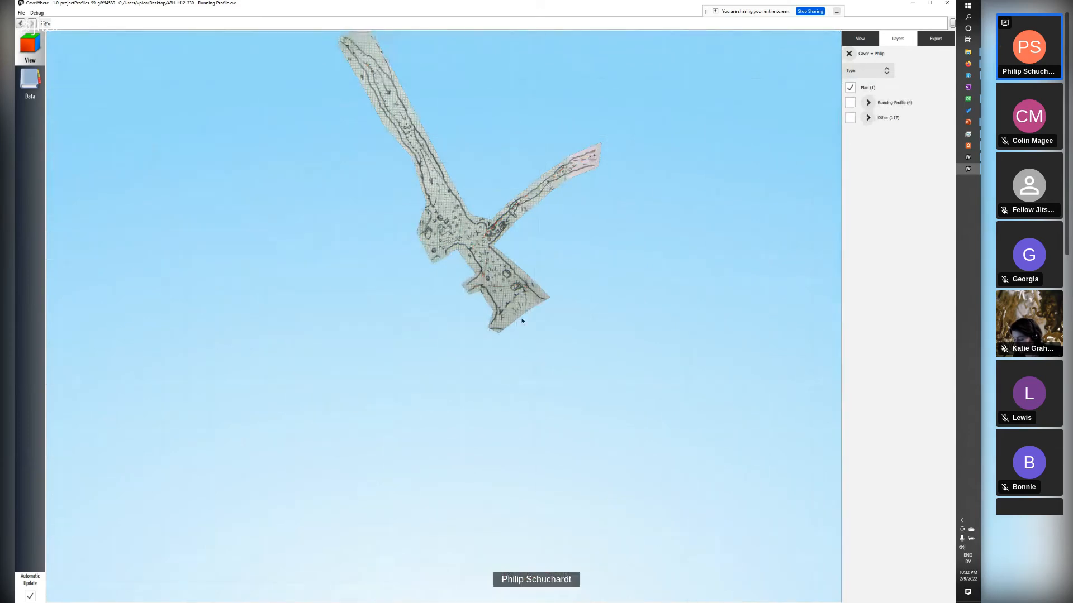
- Show the Running Profile group again and inspect the caver's sketches from oblique and plan viewpoints
drag(522, 321, 805, 131)
click(850, 103)
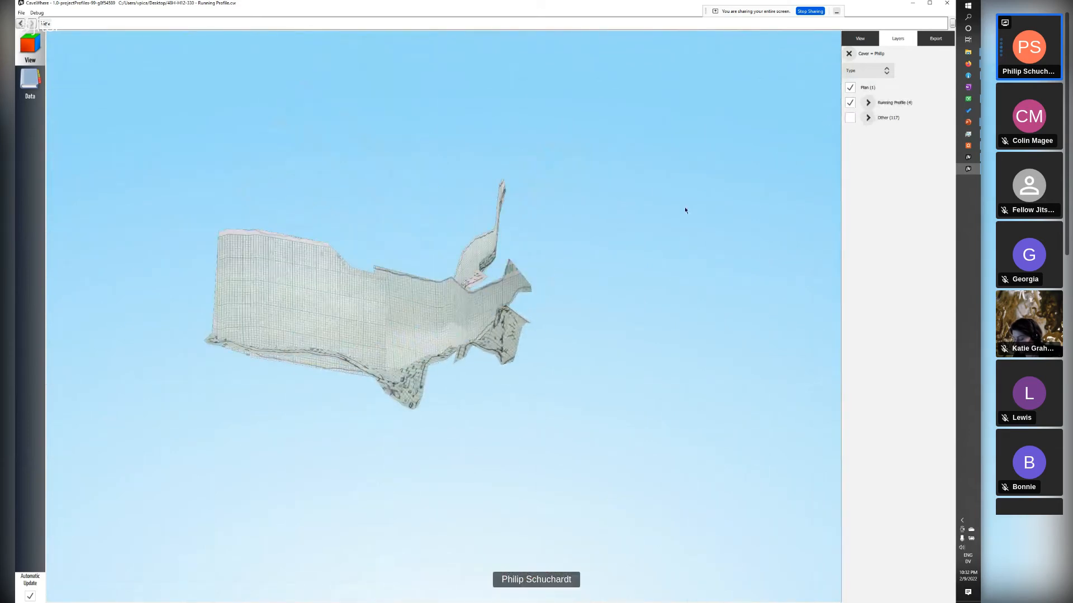
drag(685, 208, 439, 398)
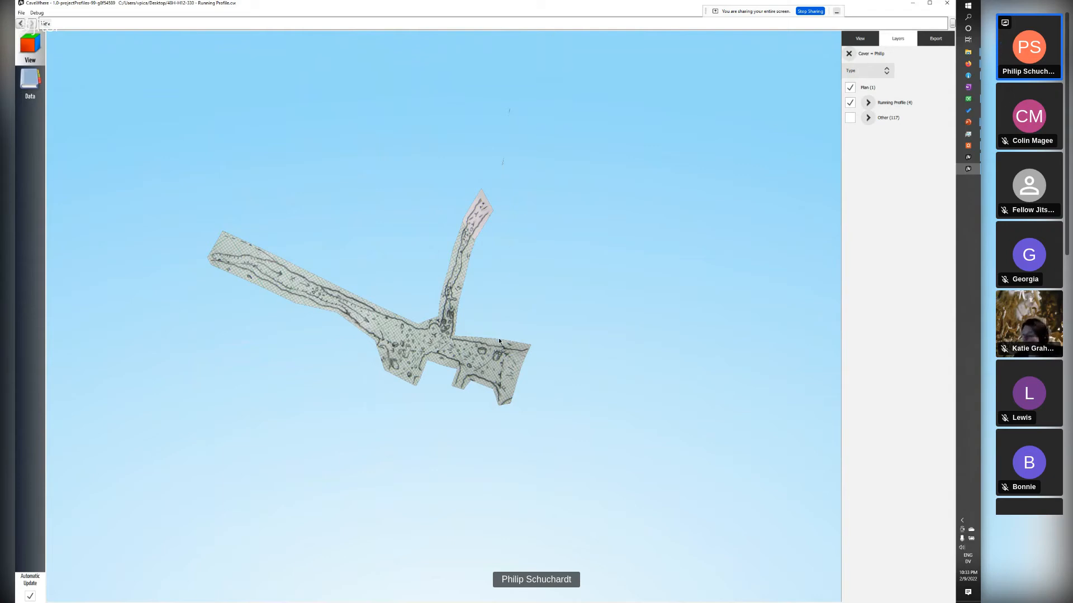
drag(500, 352, 506, 296)
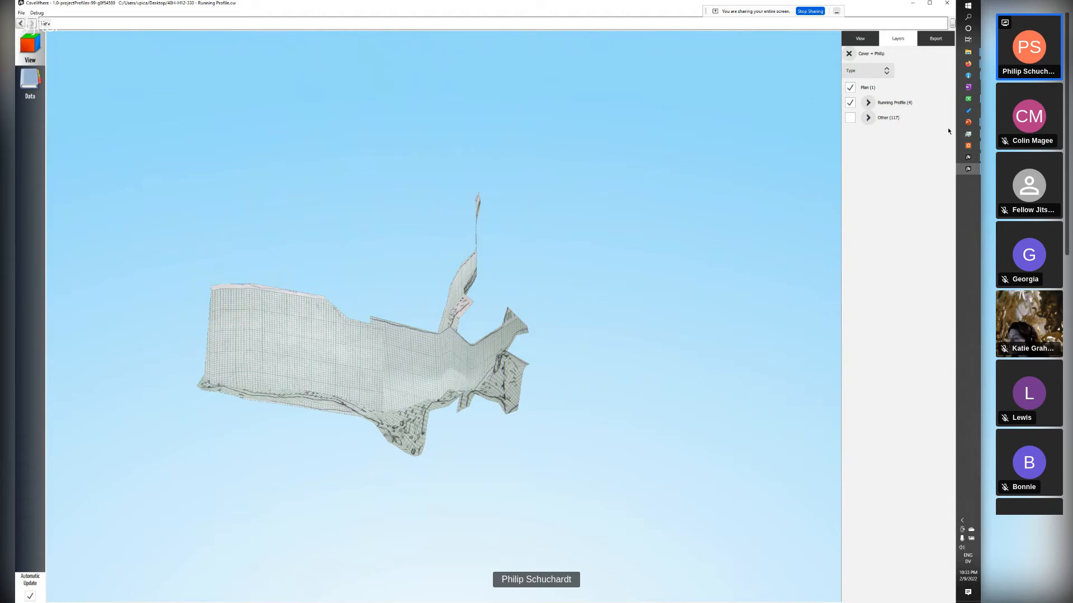
mouse_move(968, 121)
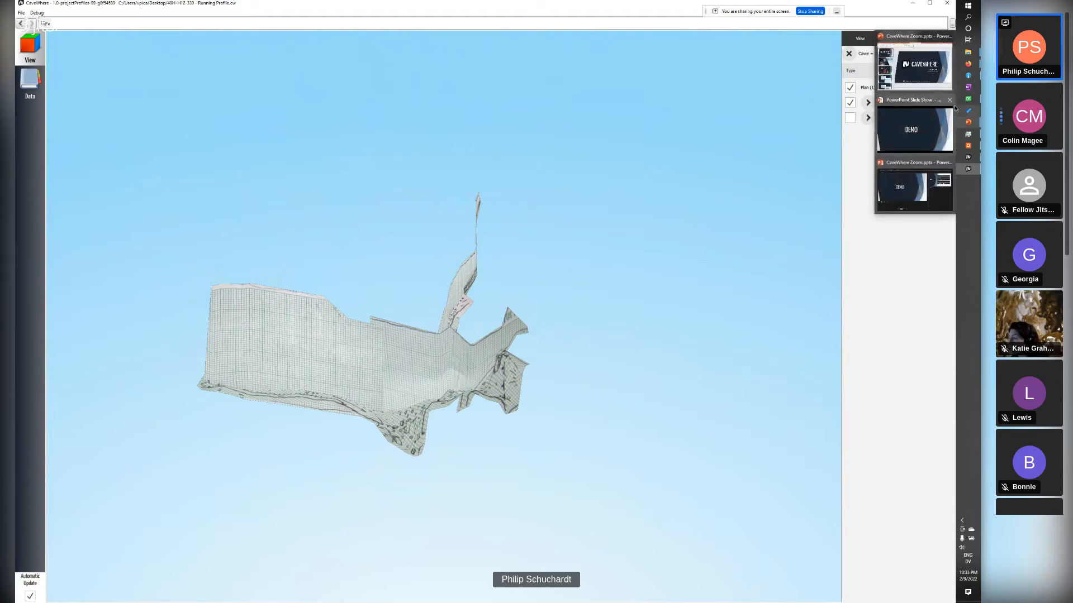
click(932, 81)
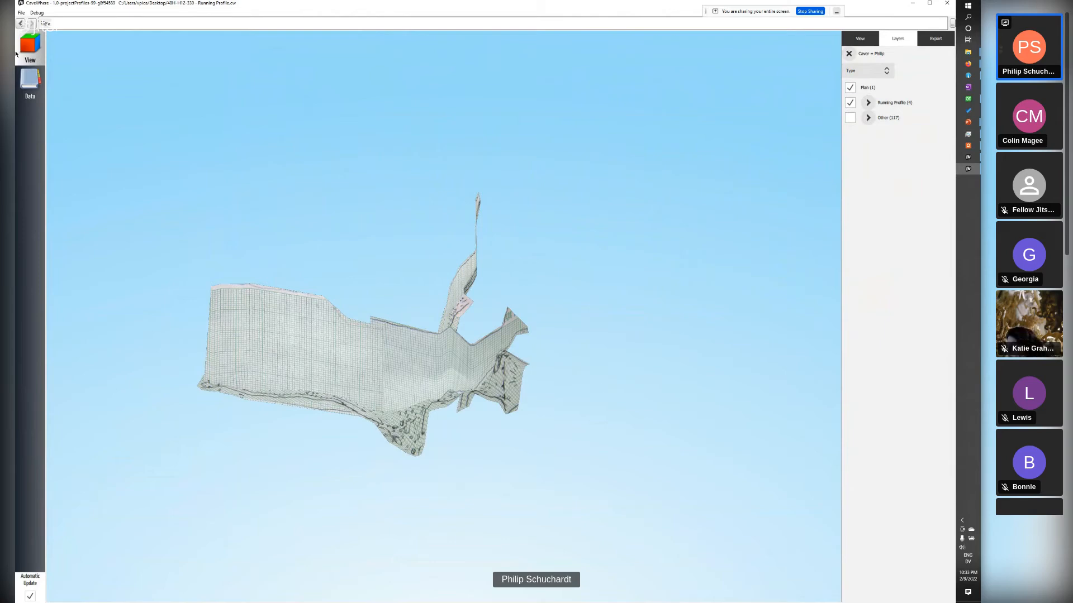
- Open the data page of the H12-330 cave and display its available export formats
click(30, 81)
click(75, 23)
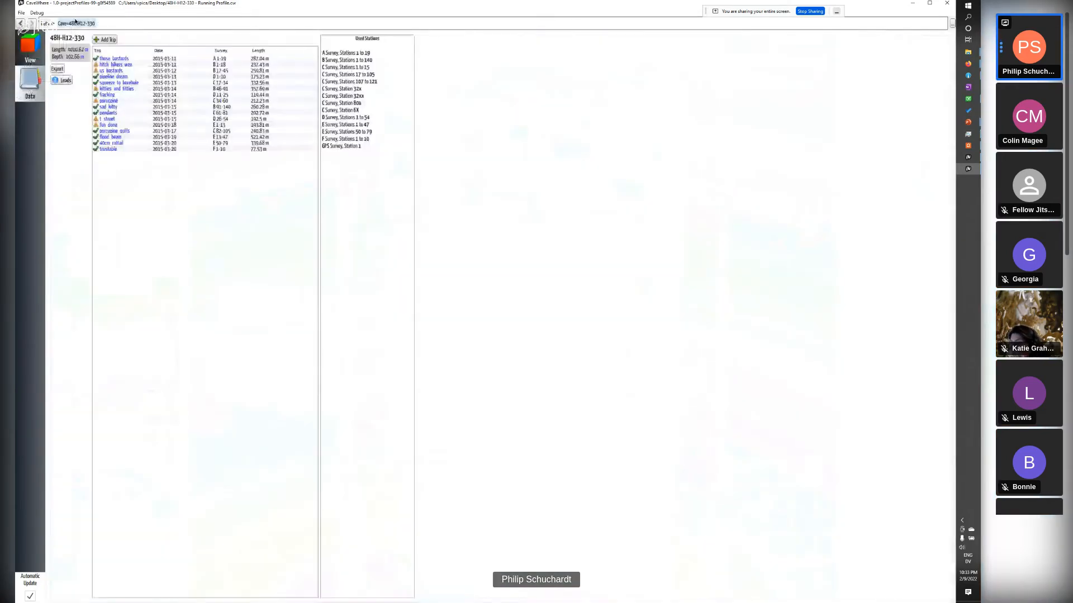
click(57, 69)
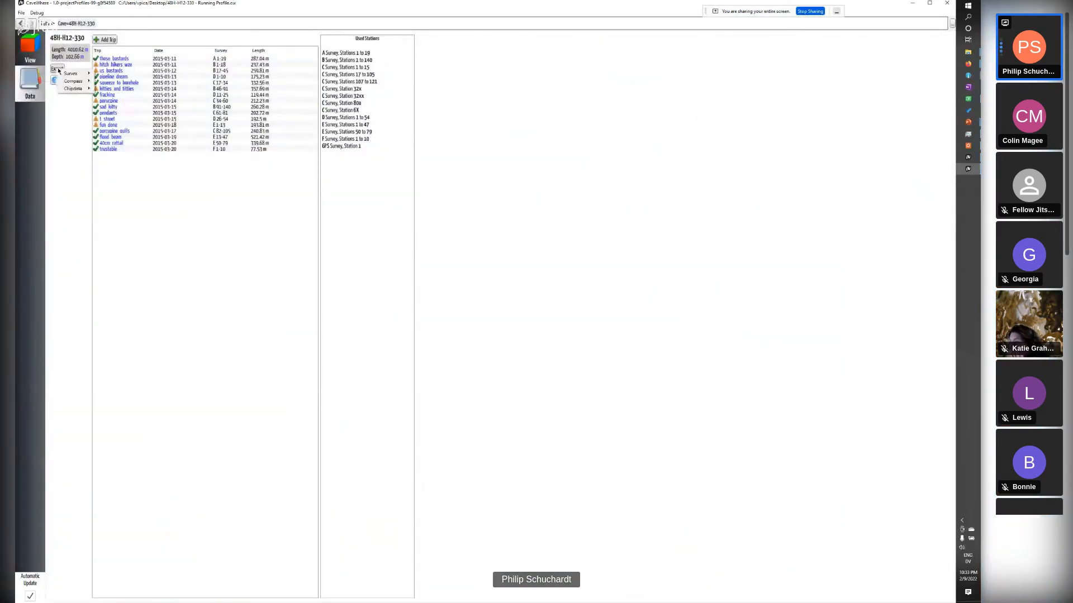
click(105, 40)
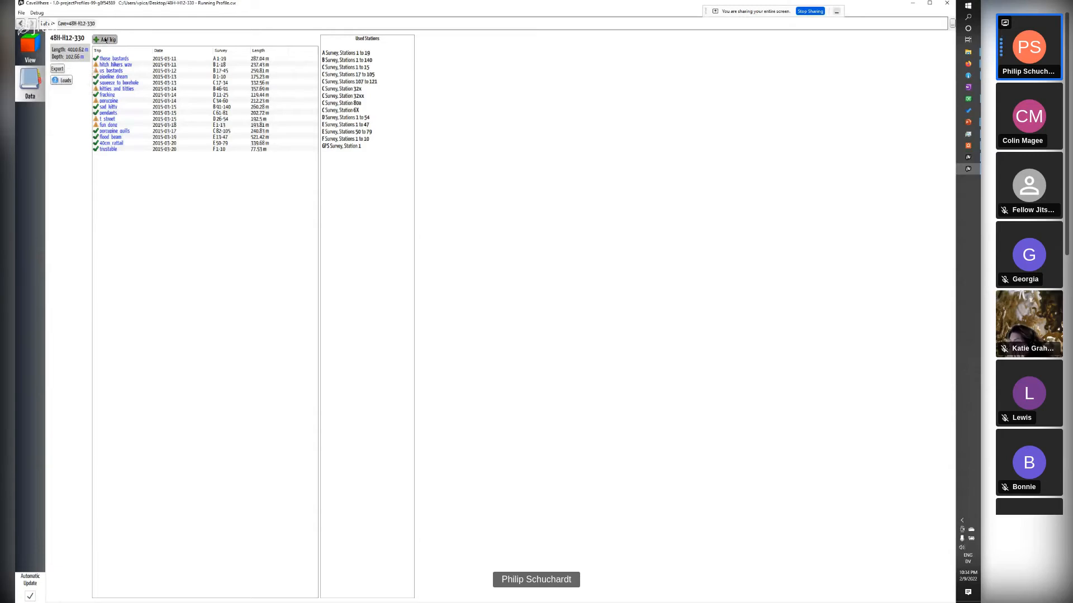
- Add a new trip to the H12-330 cave and return to the list of all caves
click(105, 40)
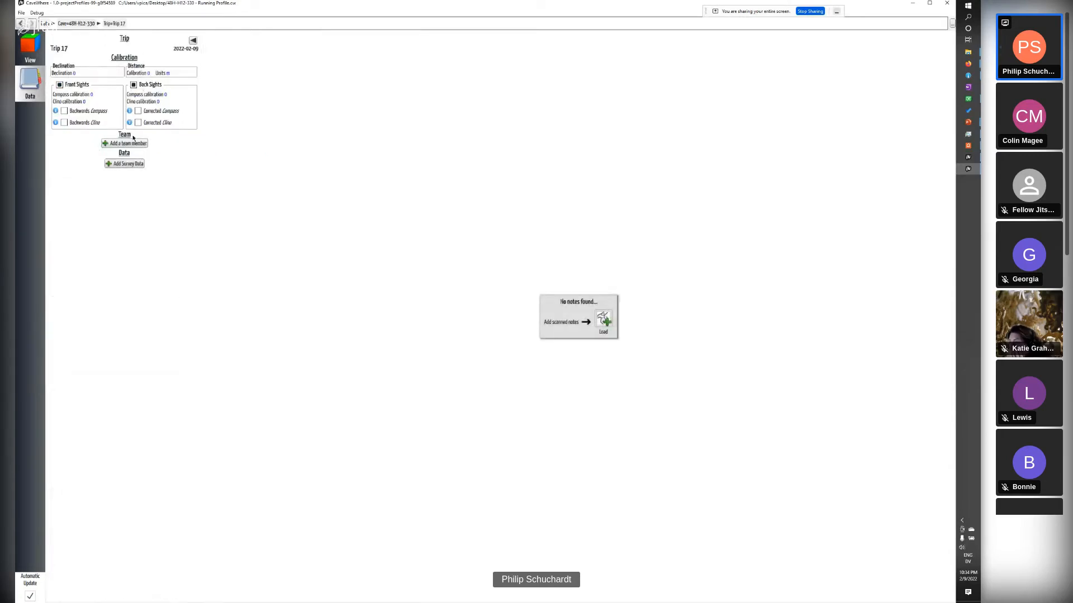
click(76, 23)
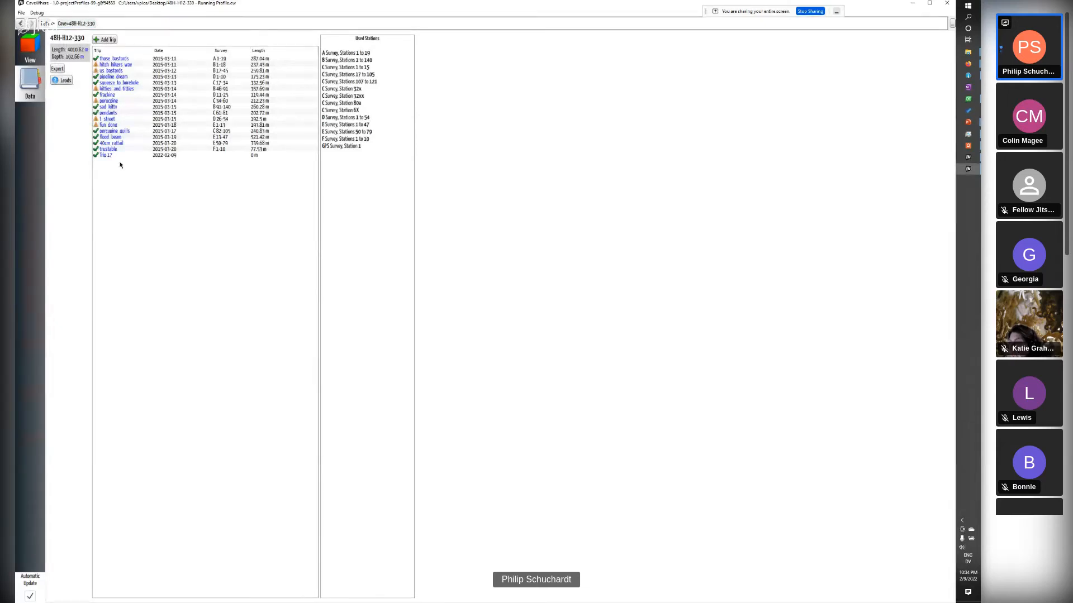
click(51, 24)
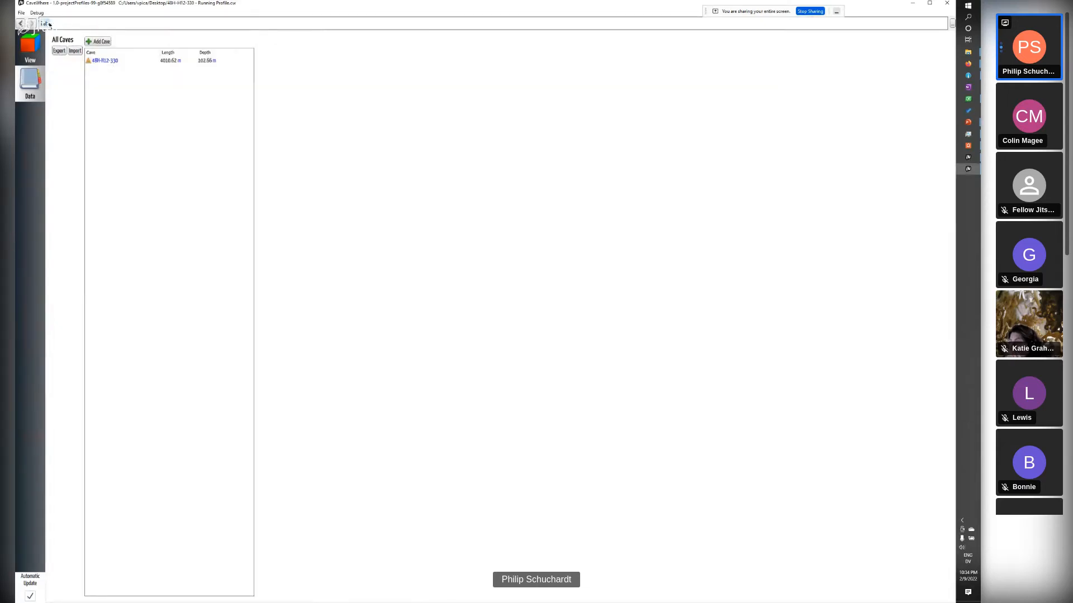
- Open the CSV importer from the import formats, look through the file locations, and cancel the file selection
click(73, 51)
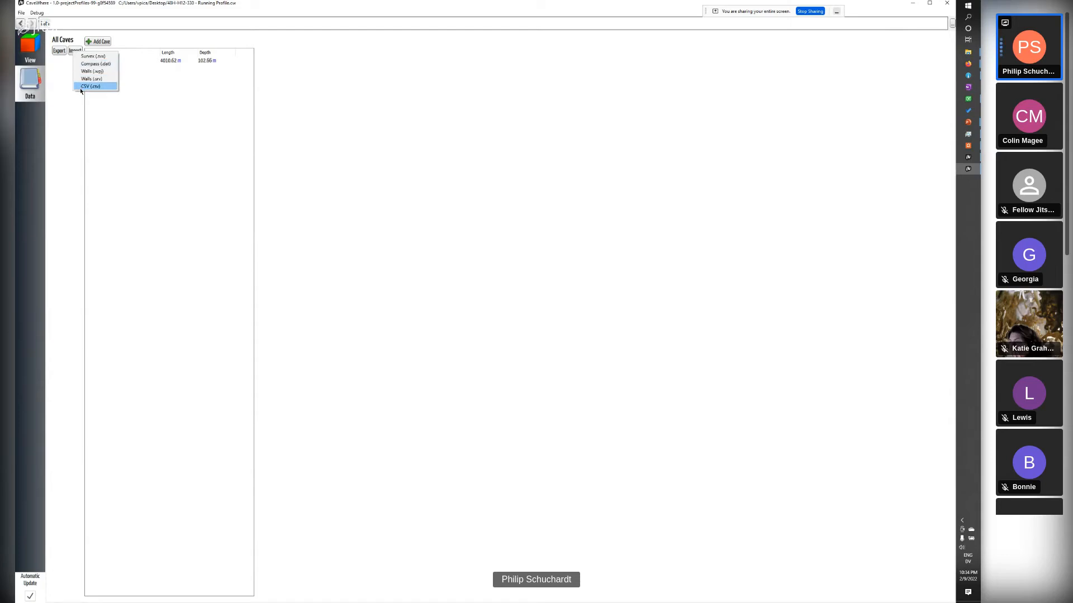
click(87, 86)
click(56, 40)
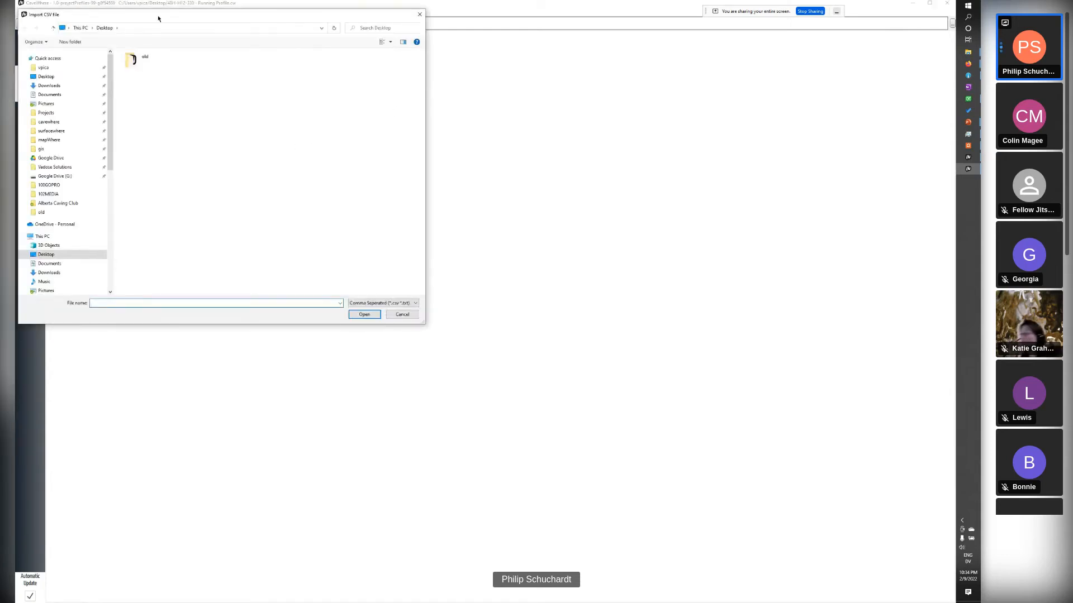
drag(158, 17, 511, 85)
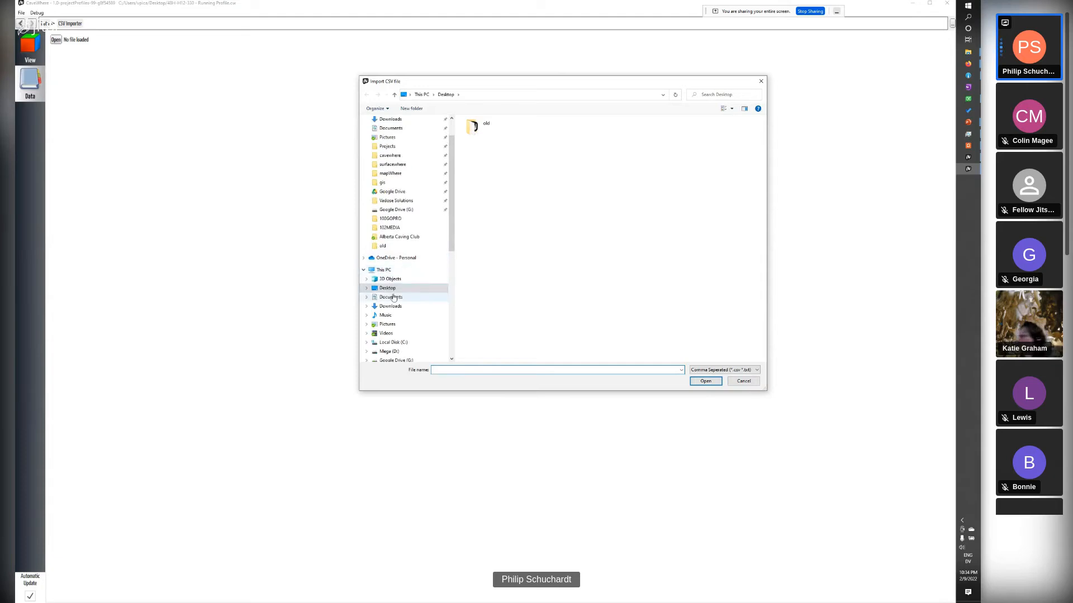
scroll(416, 254, down, 1)
scroll(416, 196, up, 1)
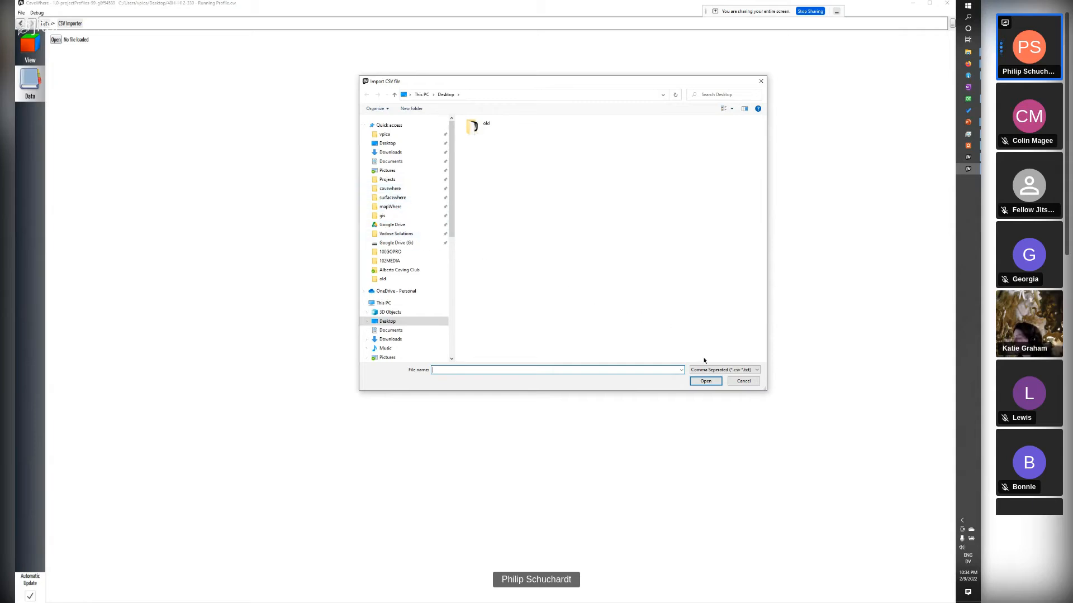
click(738, 383)
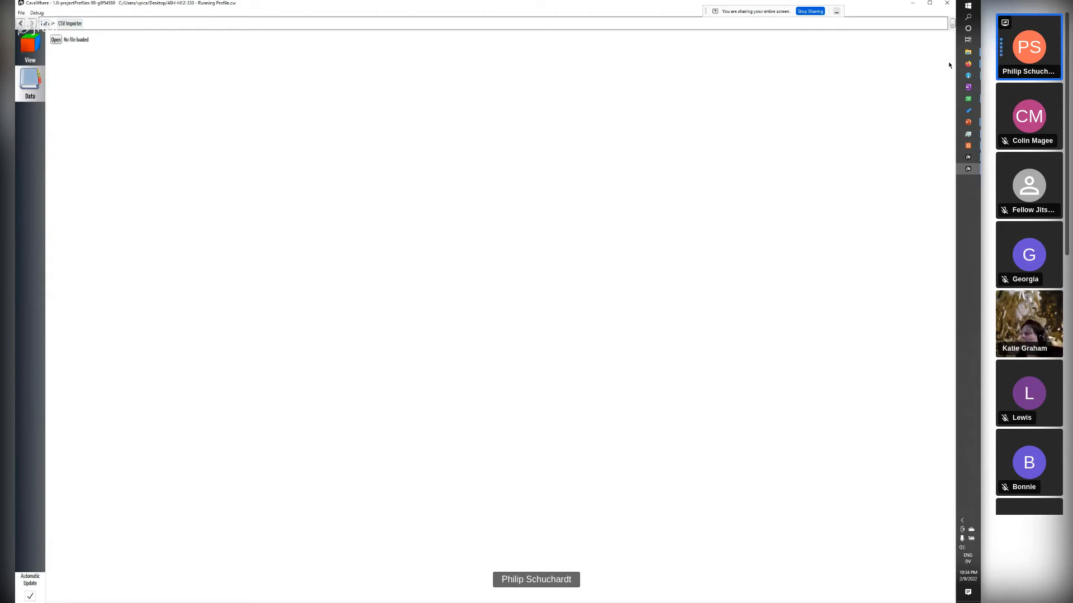
- Switch to the CaveWhere Zoom.pptx presentation in PowerPoint and resume its slide show at the DEMO slide
click(967, 64)
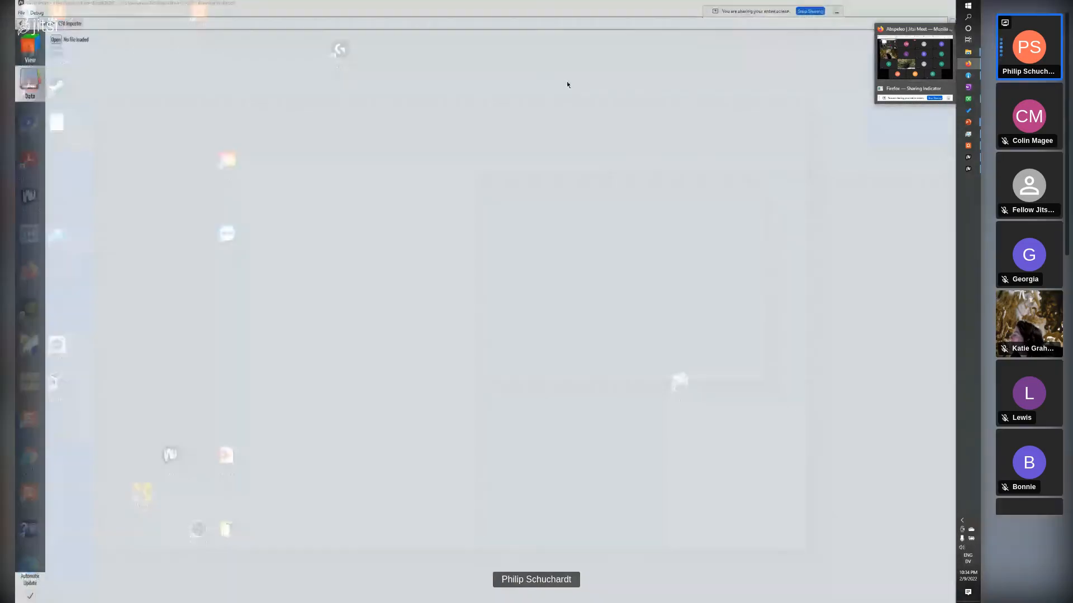
click(498, 94)
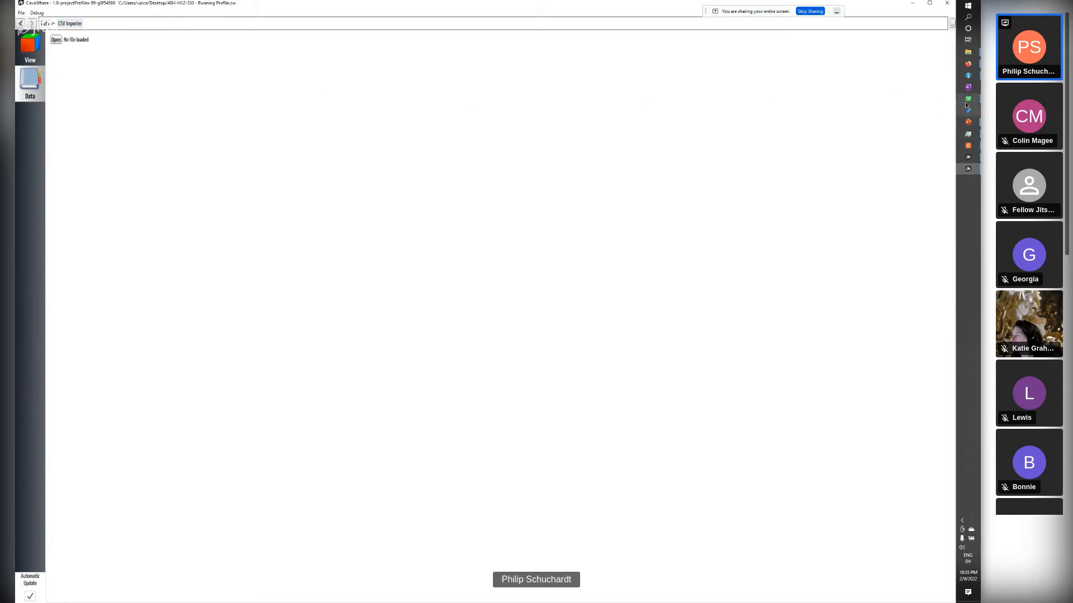
mouse_move(968, 121)
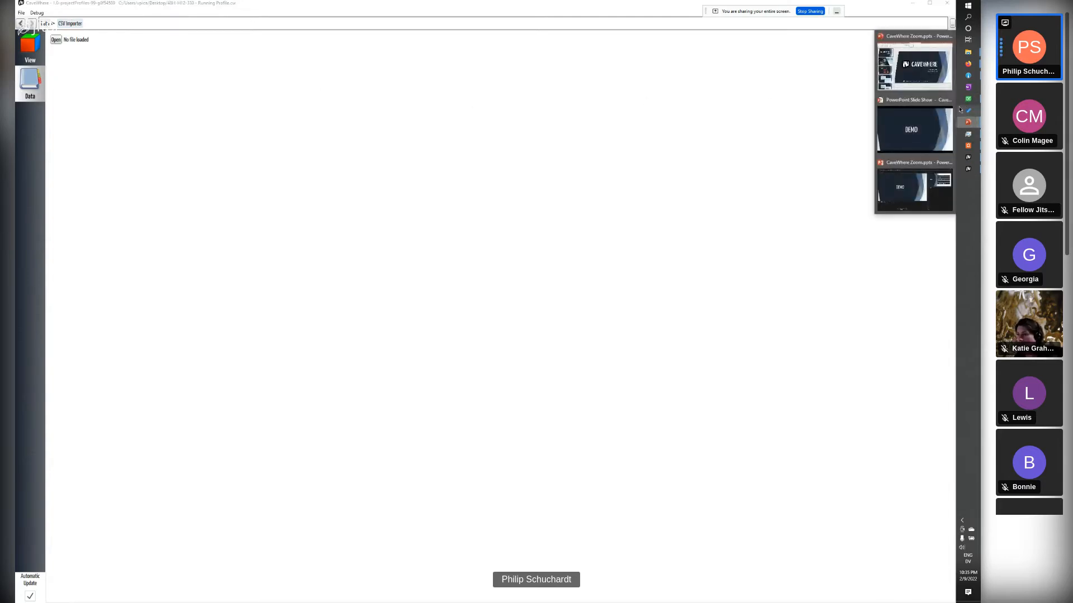
click(930, 78)
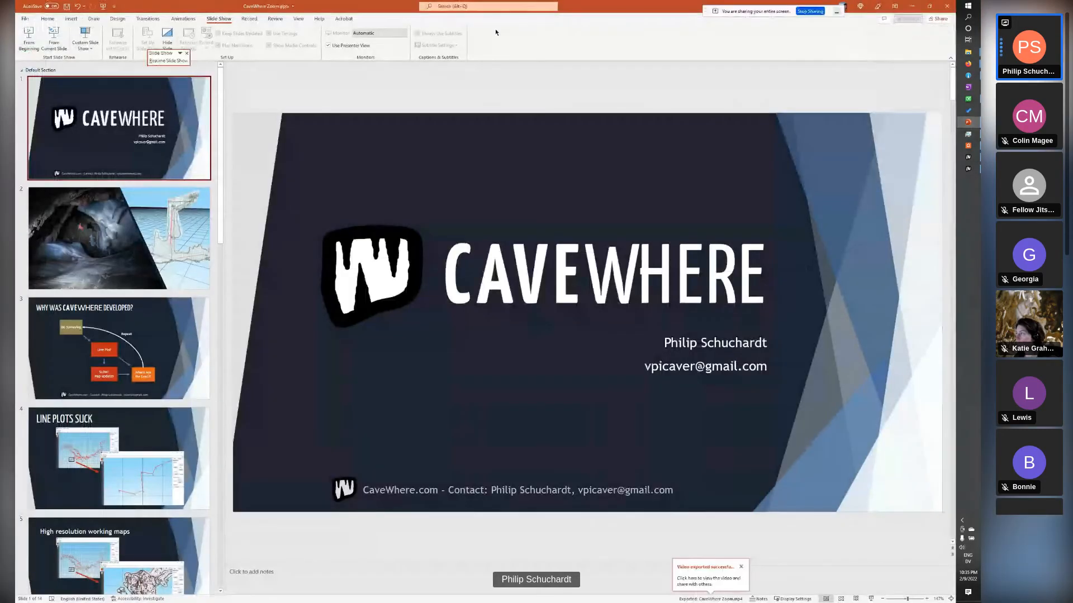
click(168, 60)
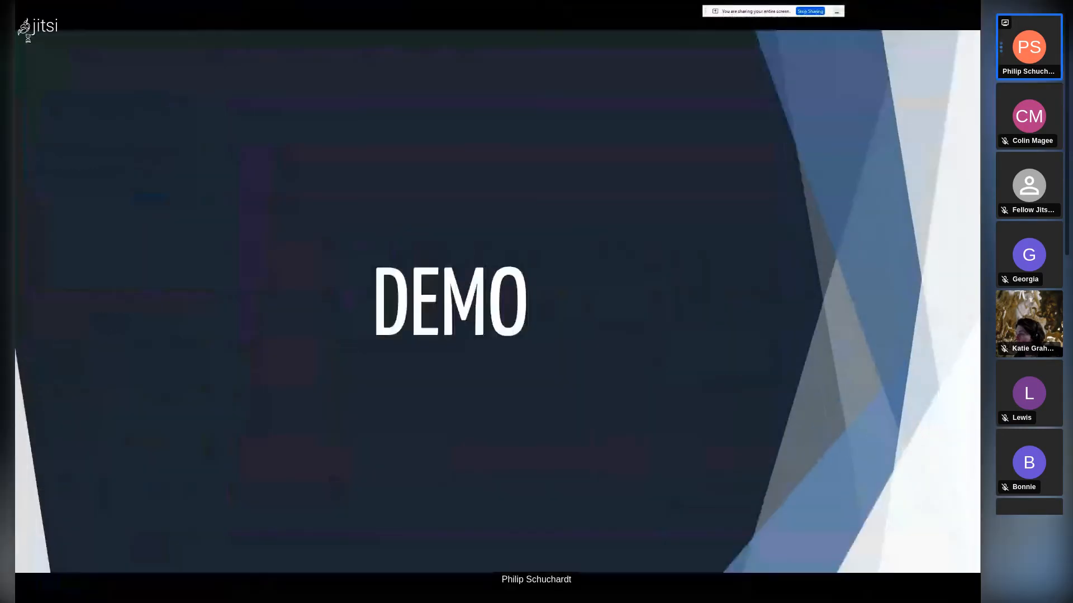
- Advance the slide show through the "Who's using it?" slide to the slide on CaveWhere's platforms and GPL licence
click(420, 257)
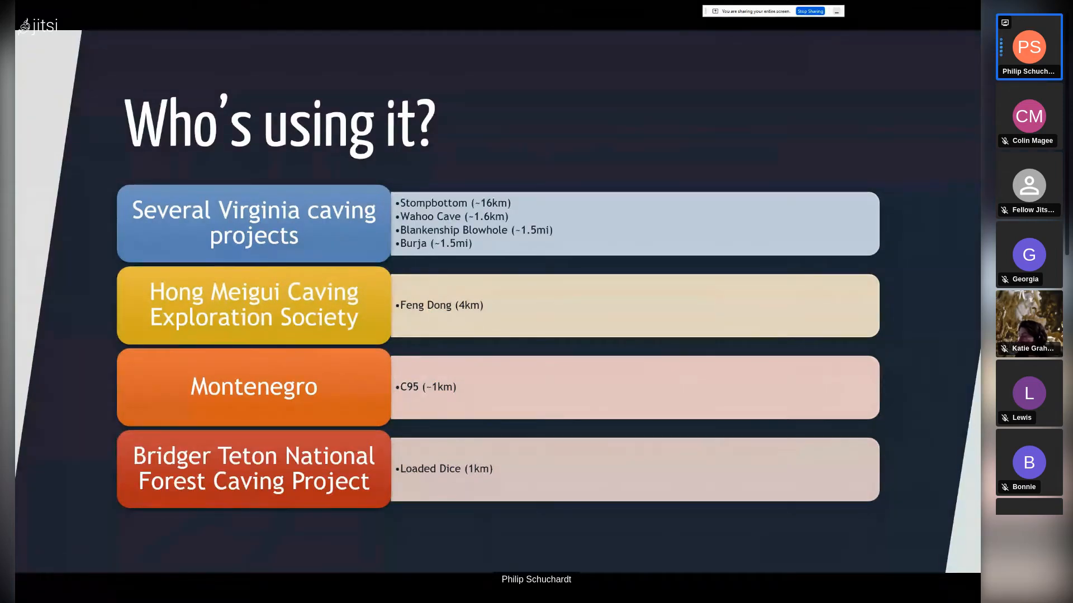
key(Right)
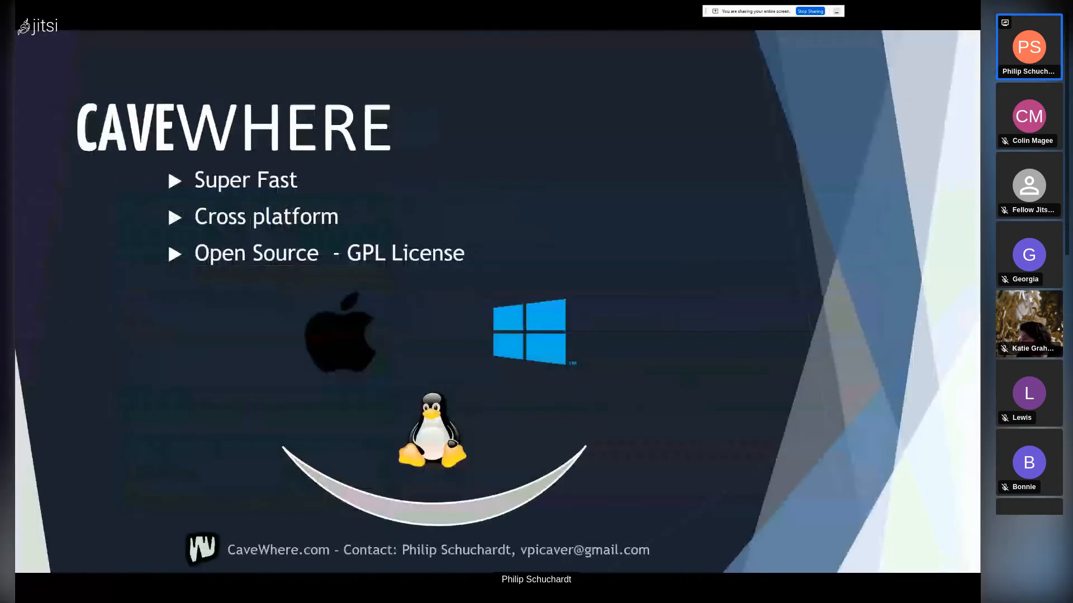